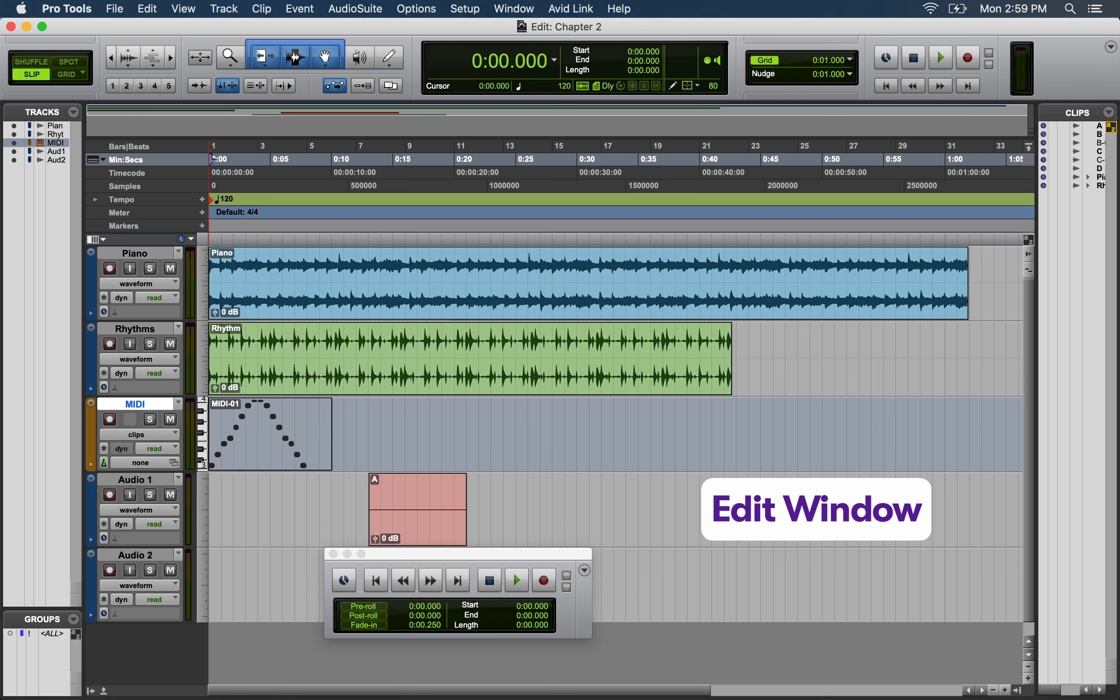
- Show the Mix window and close the floating Transport window
left_click(514, 15)
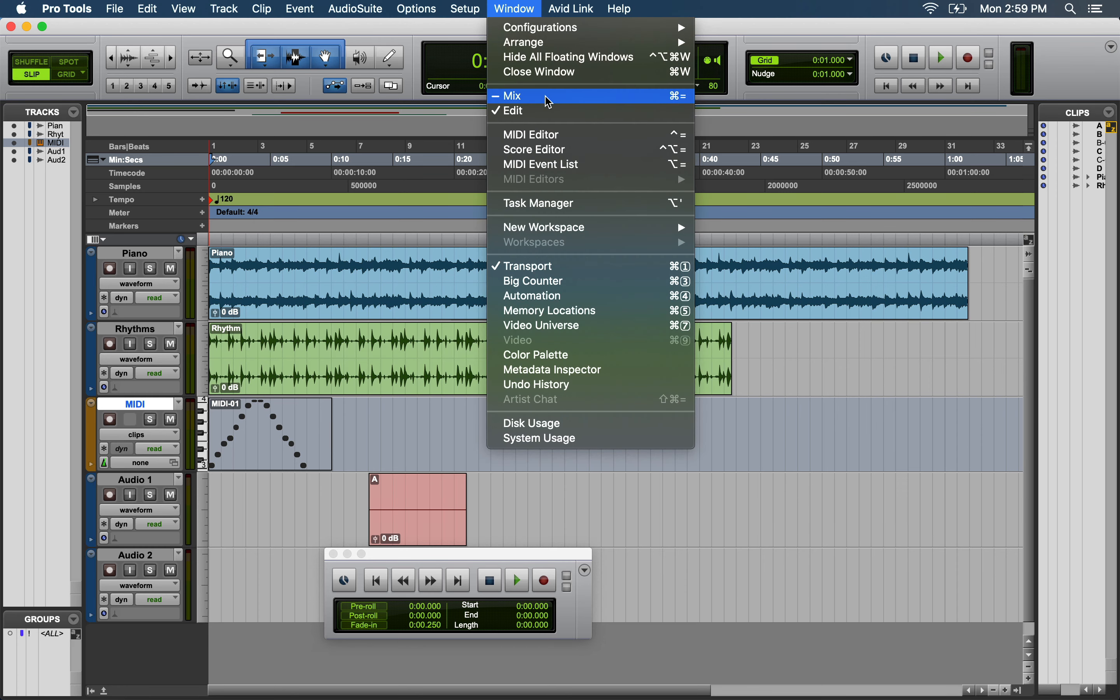
left_click(518, 95)
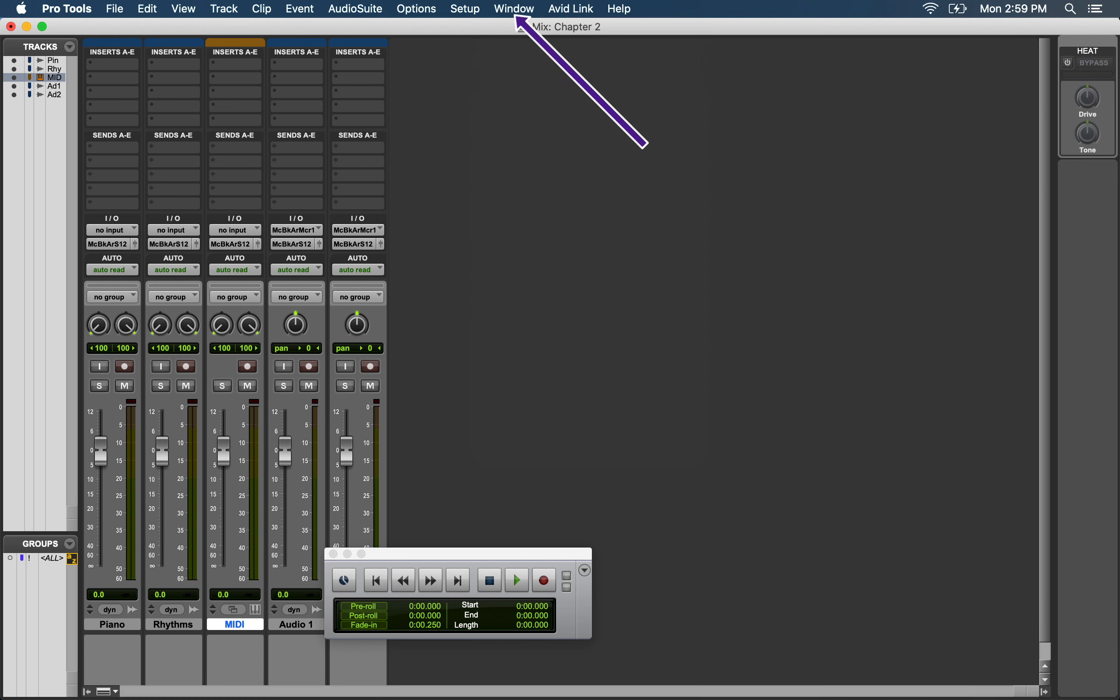
left_click(334, 554)
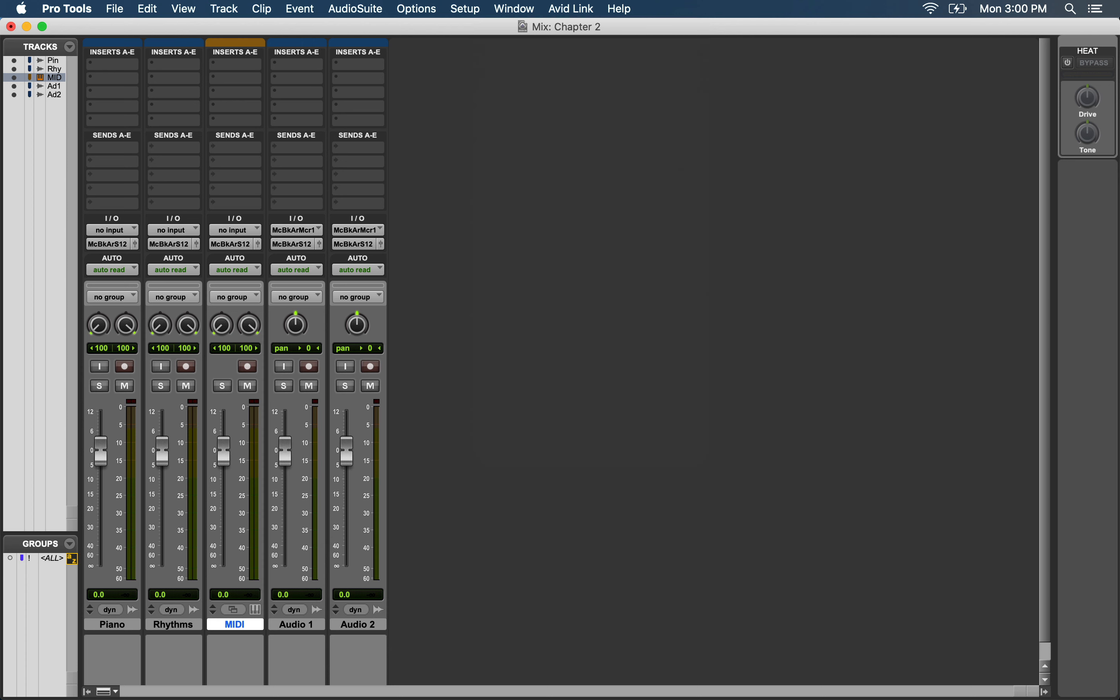
- Switch from the Mix window back to the Edit window
left_click(521, 9)
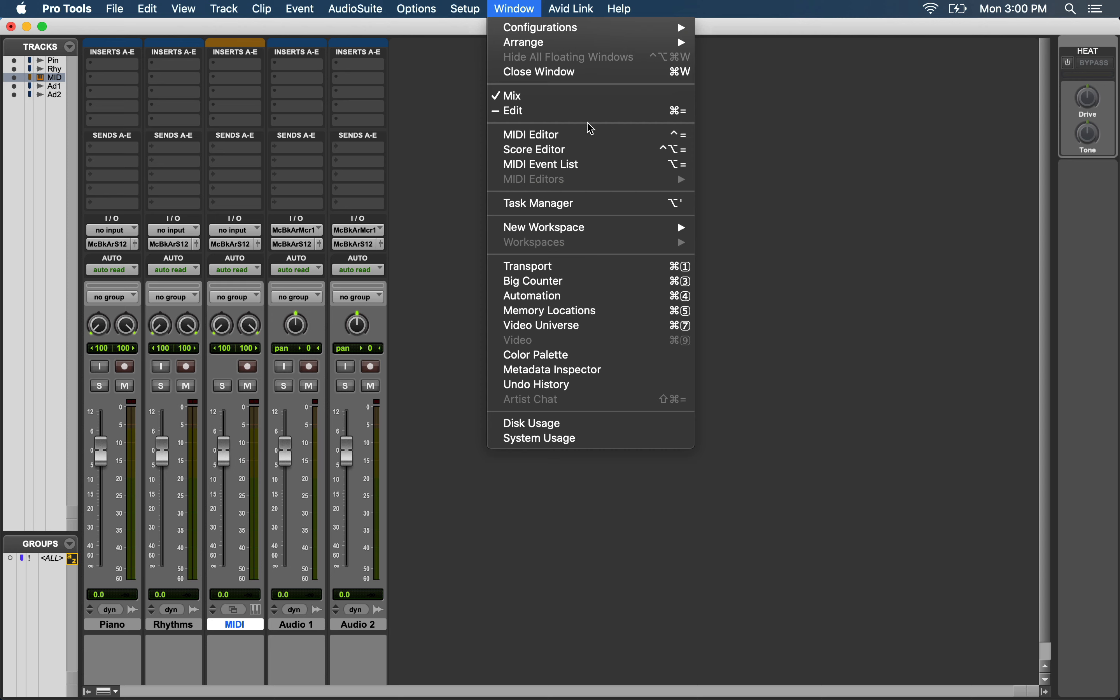
left_click(587, 112)
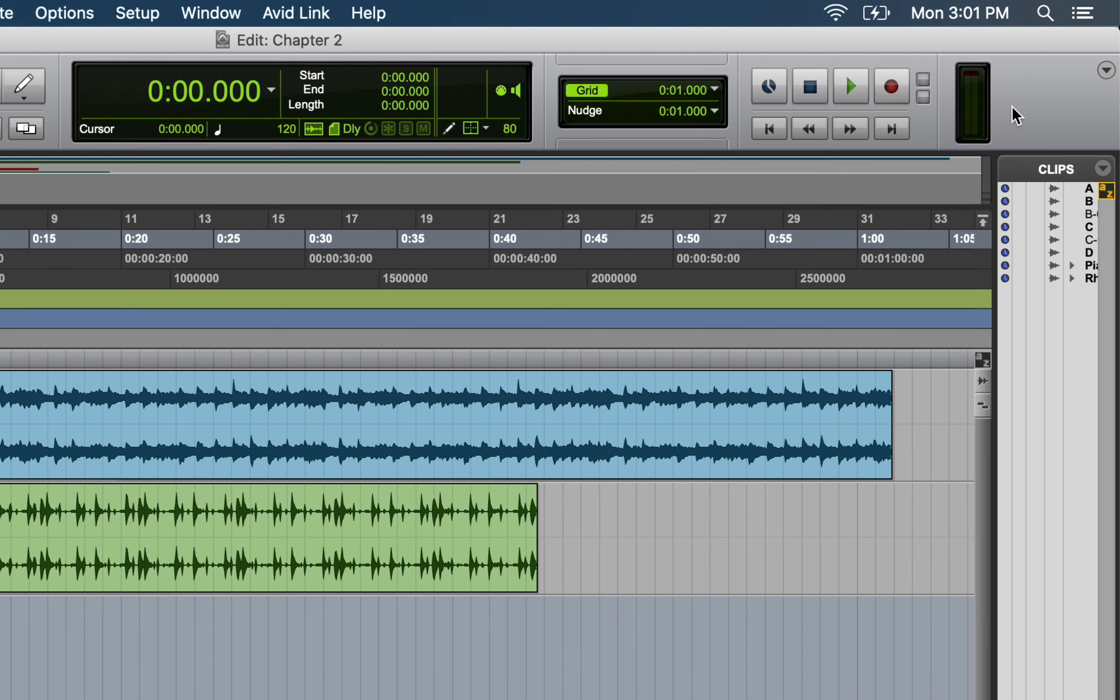
- View the Edit window's display options, then hide the Transport controls in its toolbar and show them again
left_click(1105, 73)
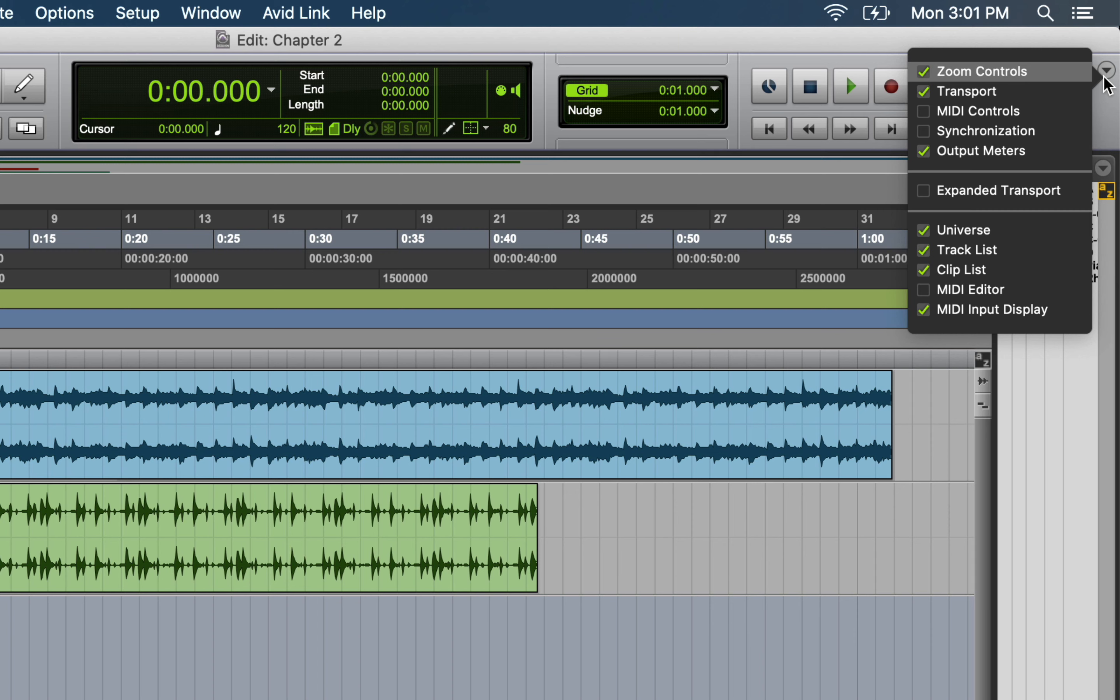
left_click(1105, 117)
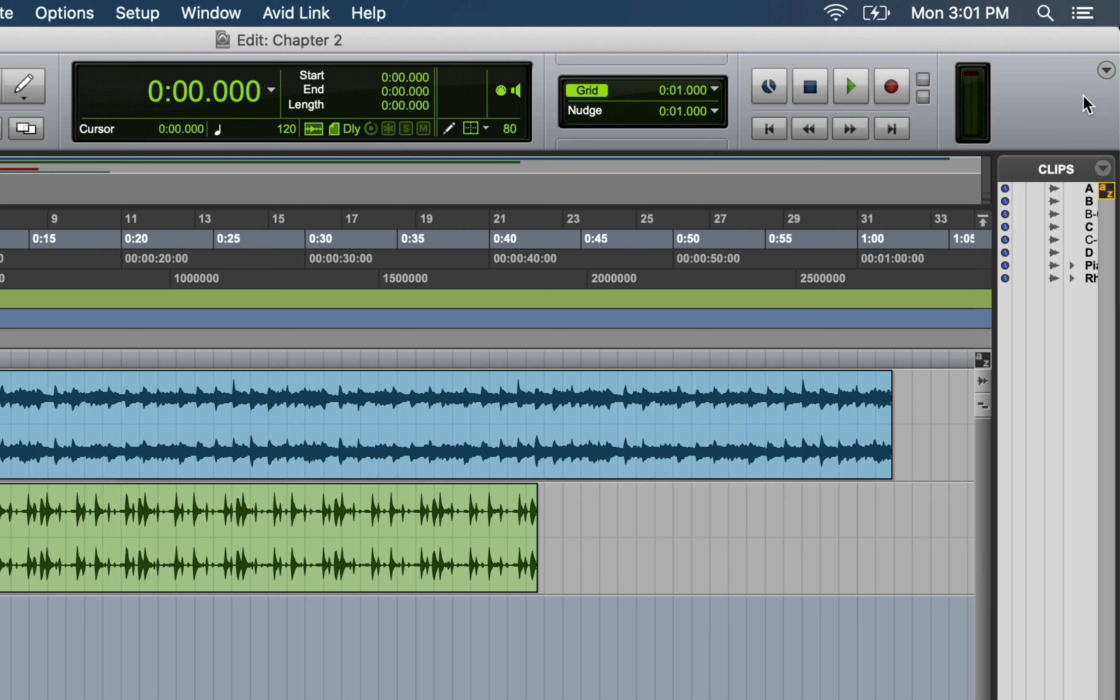
right_click(1037, 100)
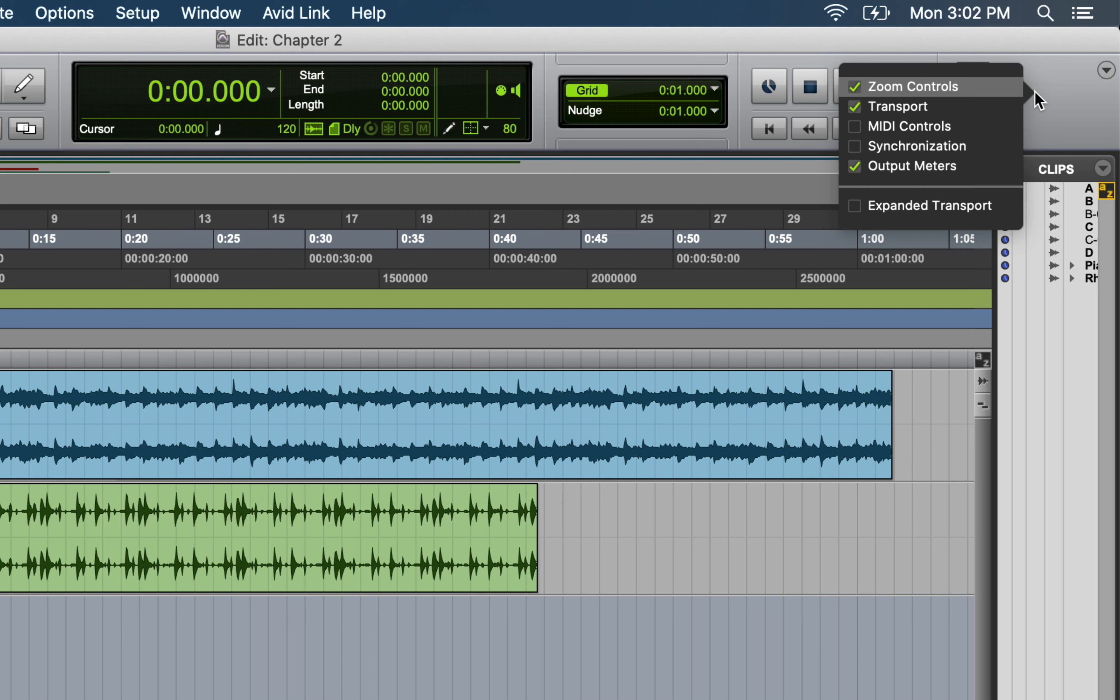
left_click(1005, 108)
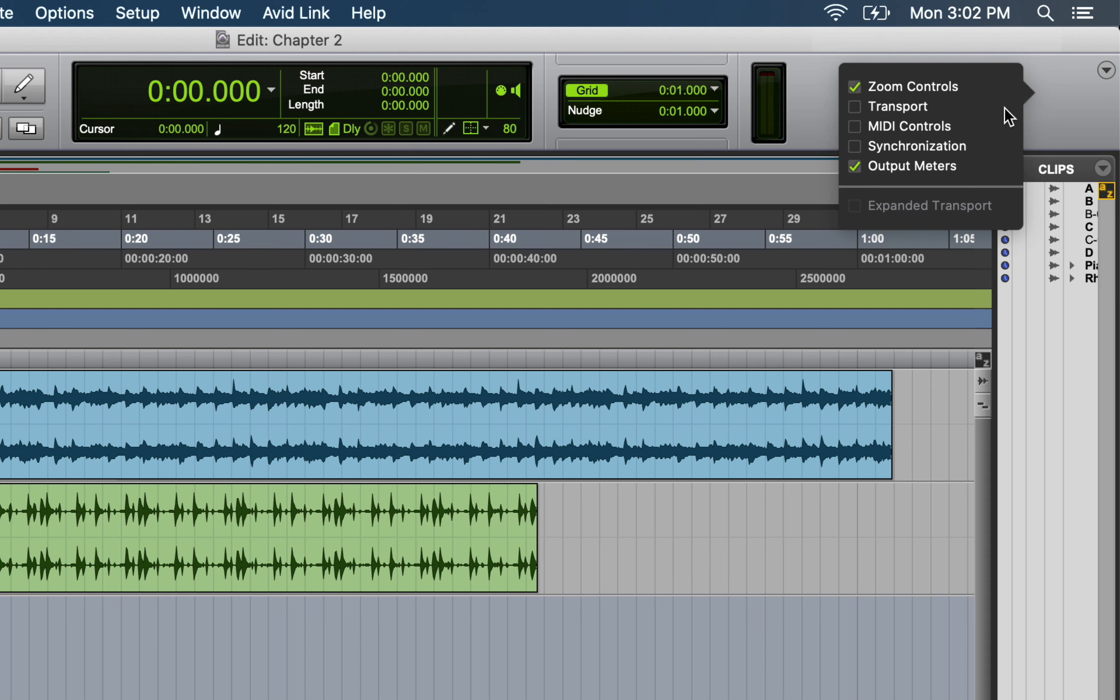
left_click(1005, 107)
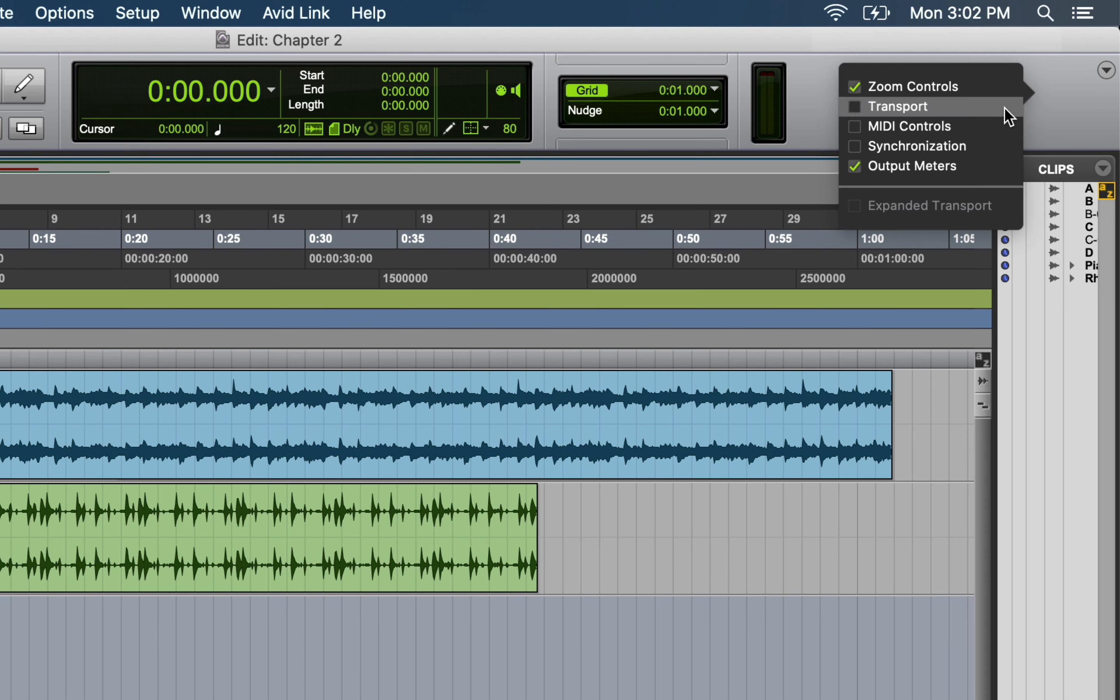
left_click(1059, 108)
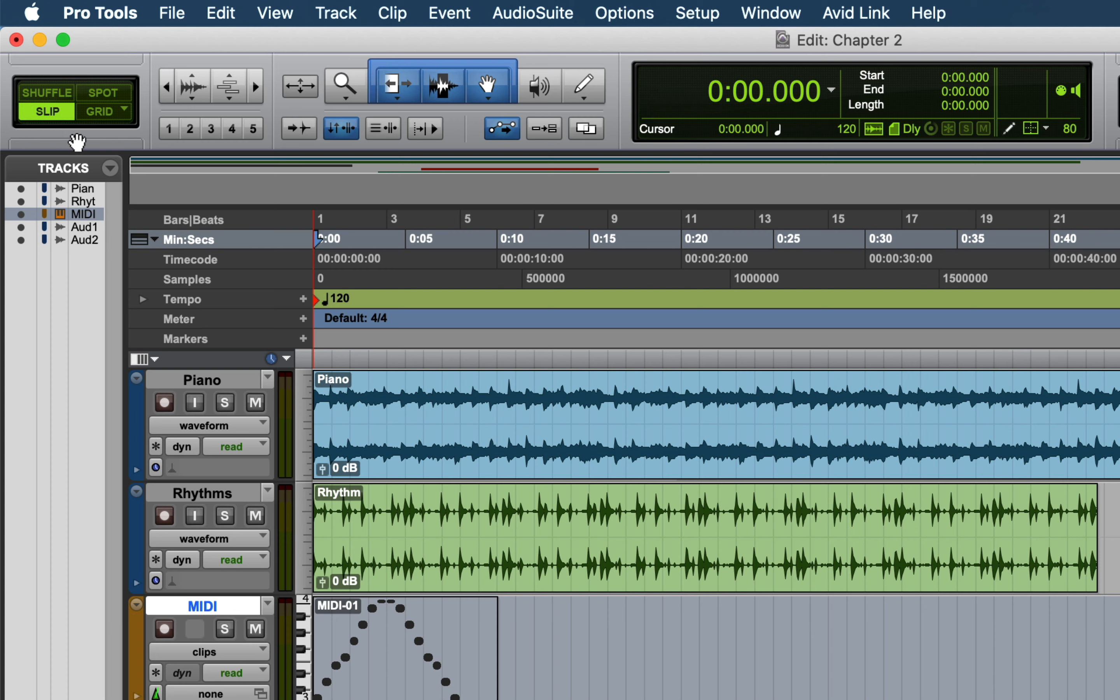
- Move the edit mode controls between the edit tools and the main counter, and return them to the start of the toolbar
left_click_drag(77, 142, 533, 136)
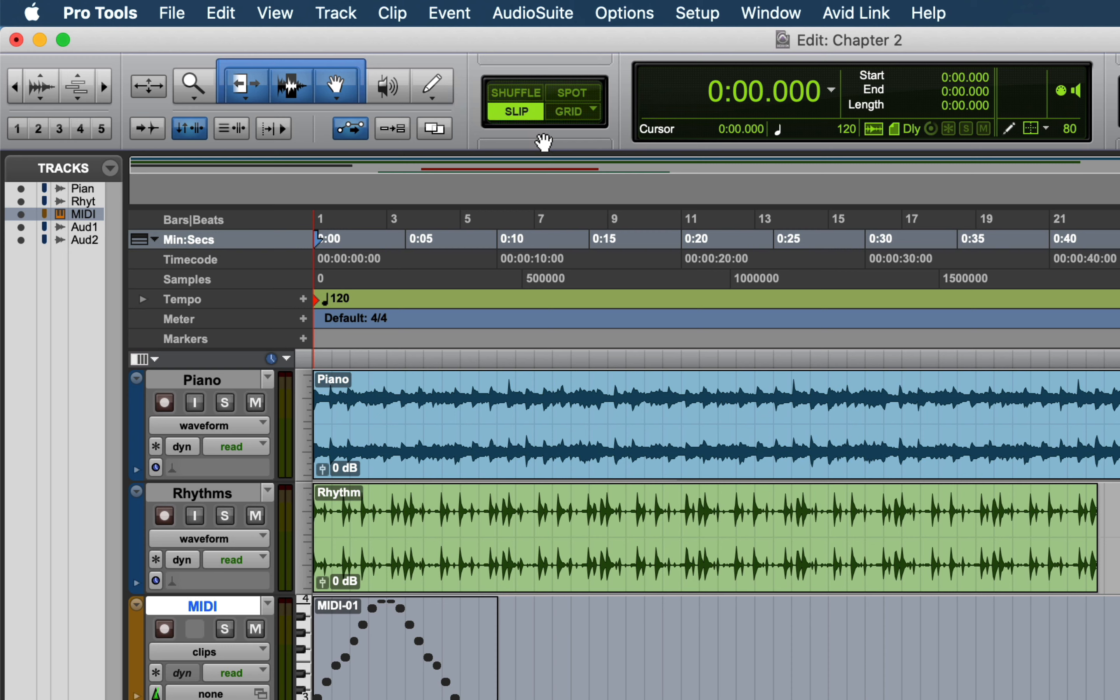
left_click_drag(544, 142, 37, 137)
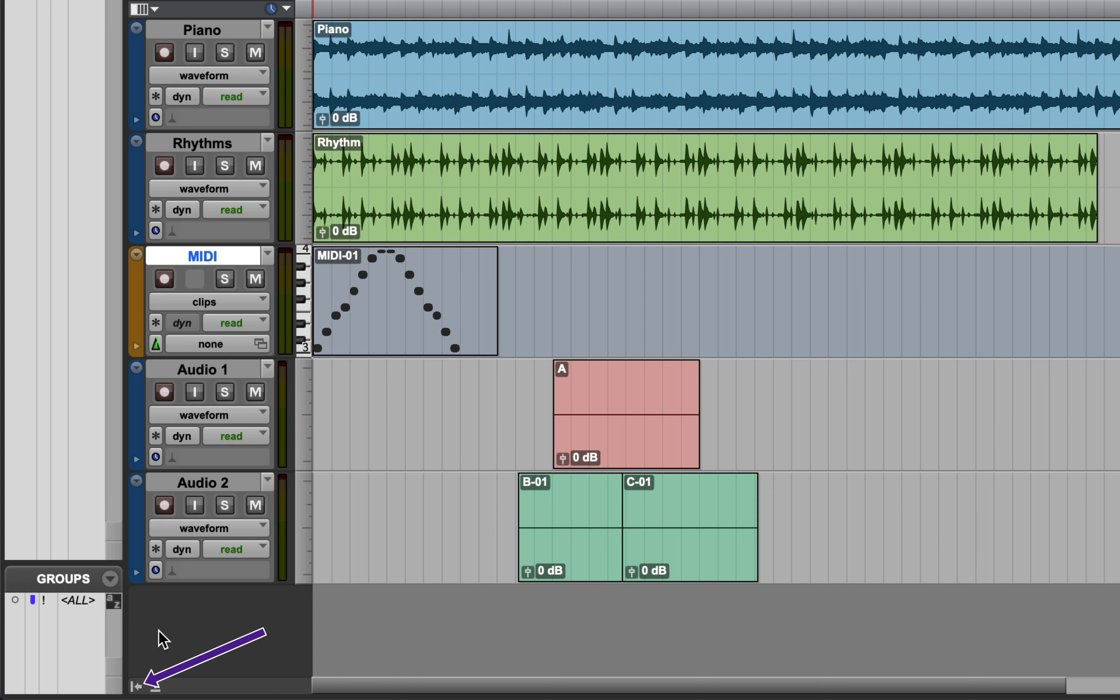
- Hide and reshow the Tracks and Groups lists, and do the same with the Clips list in the Edit window
left_click(136, 687)
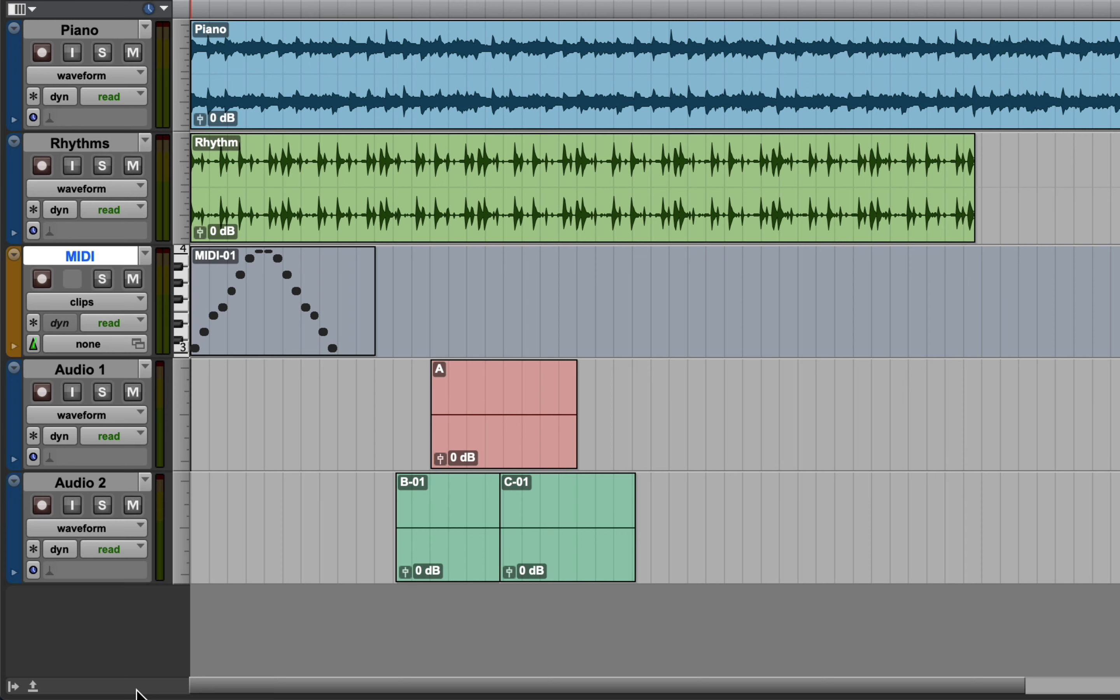
left_click(12, 686)
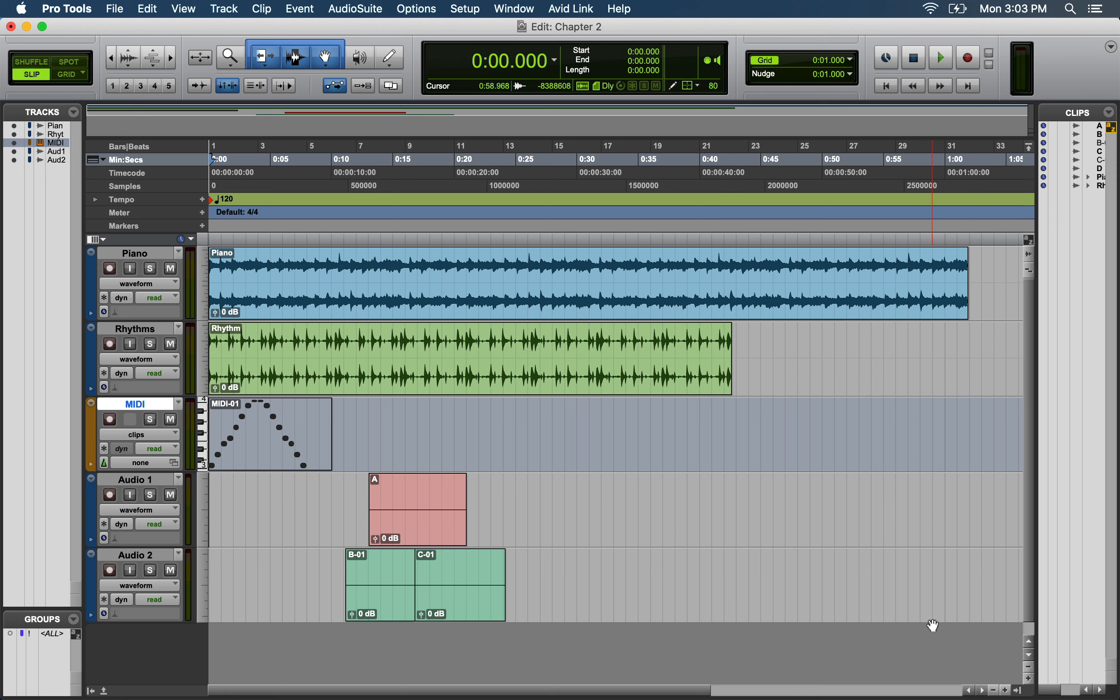
left_click(1021, 690)
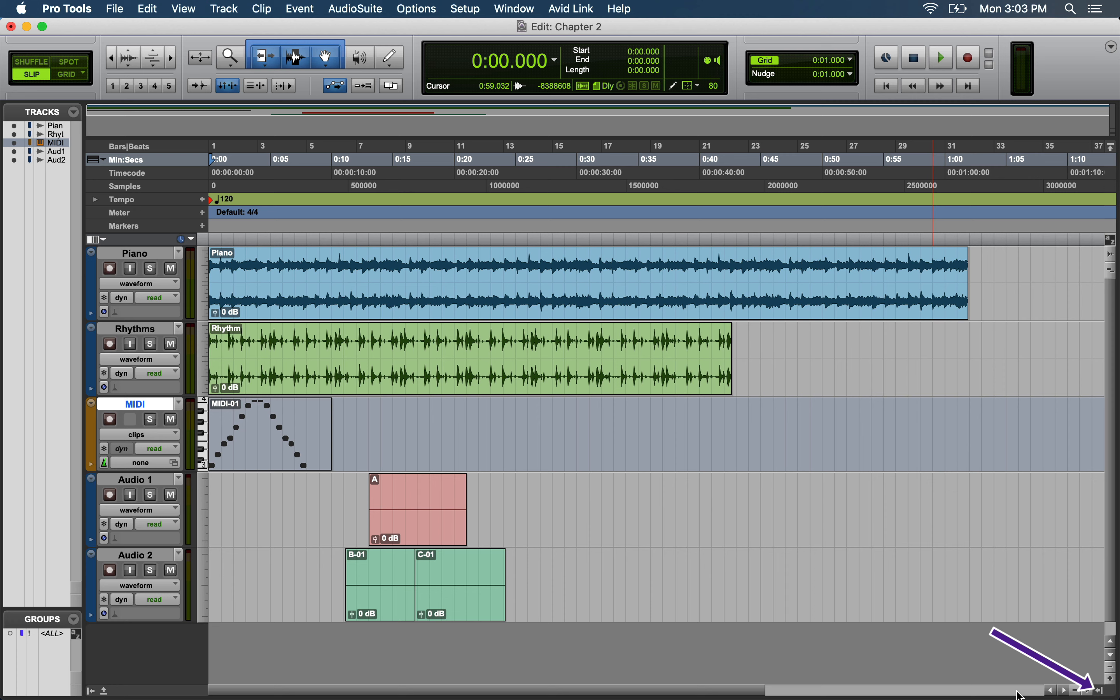
left_click(1104, 689)
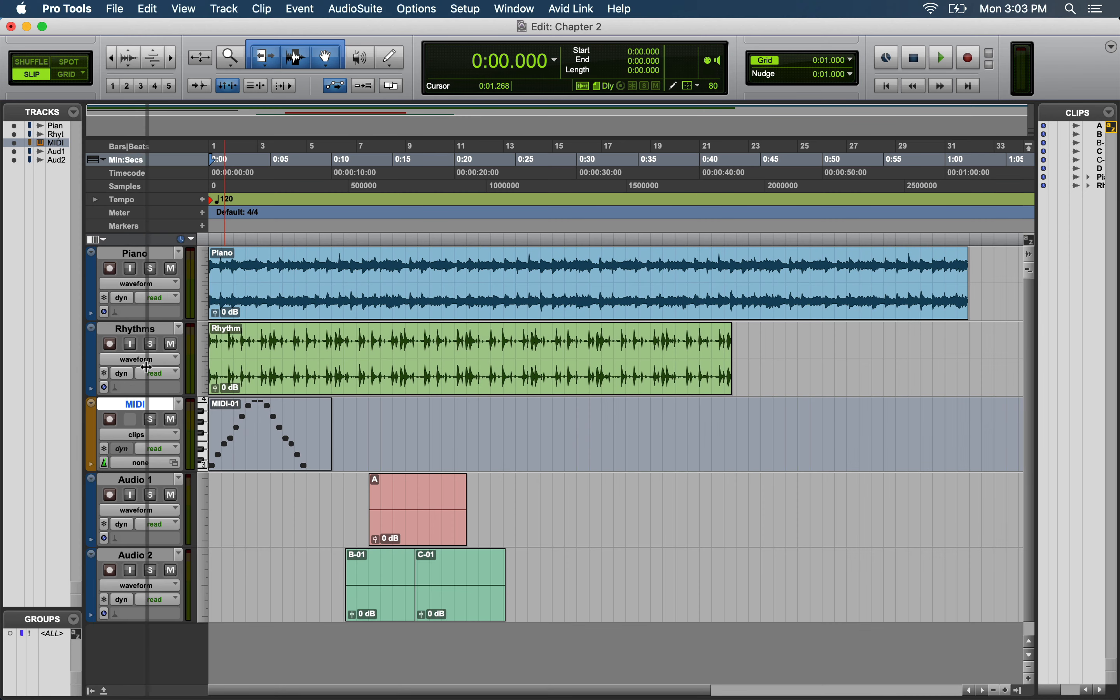
- Widen the Tracks list enough to fit the full track names, and widen the Clips list slightly
left_click_drag(146, 367, 93, 368)
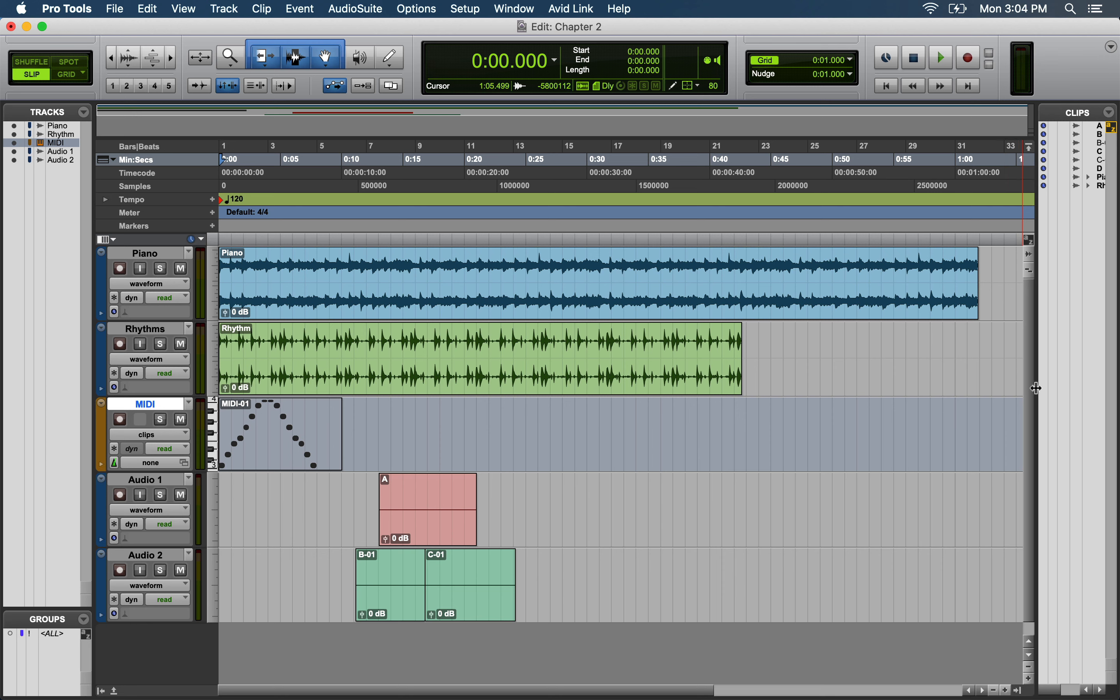
mouse_move(1024, 388)
left_mouse_down()
mouse_move(980, 397)
mouse_move(1032, 390)
left_mouse_up()
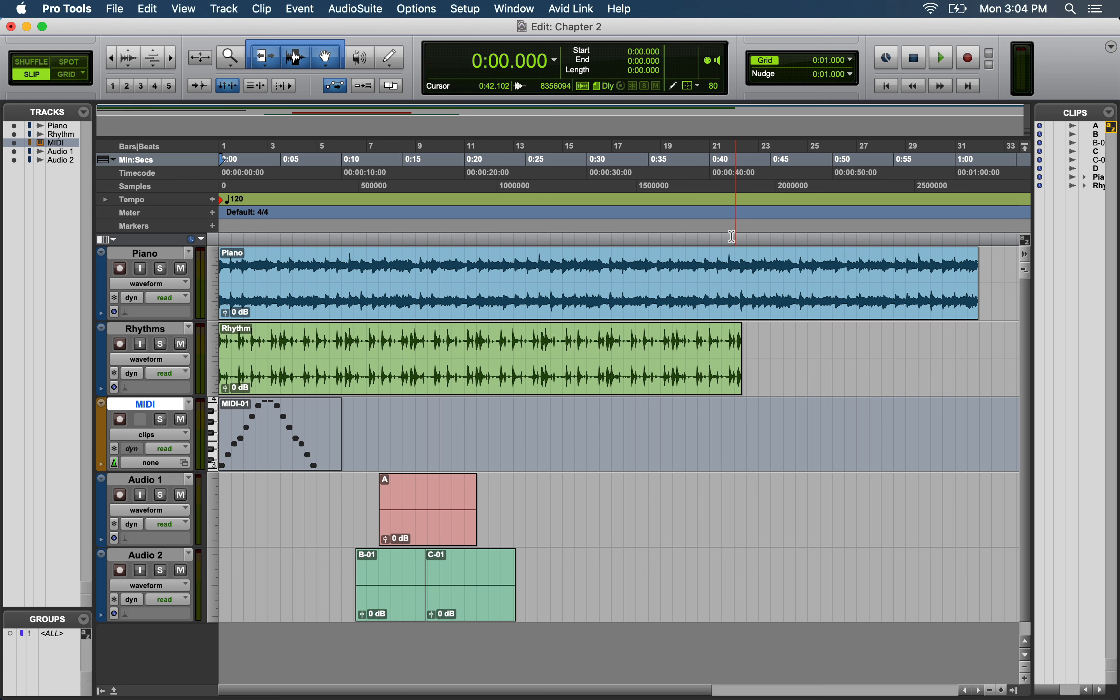
- Show the Mix window and add the multichannel EQ3 7-Band (stereo) plug-in to the Piano track's first insert, closing the plug-in window
left_click(530, 14)
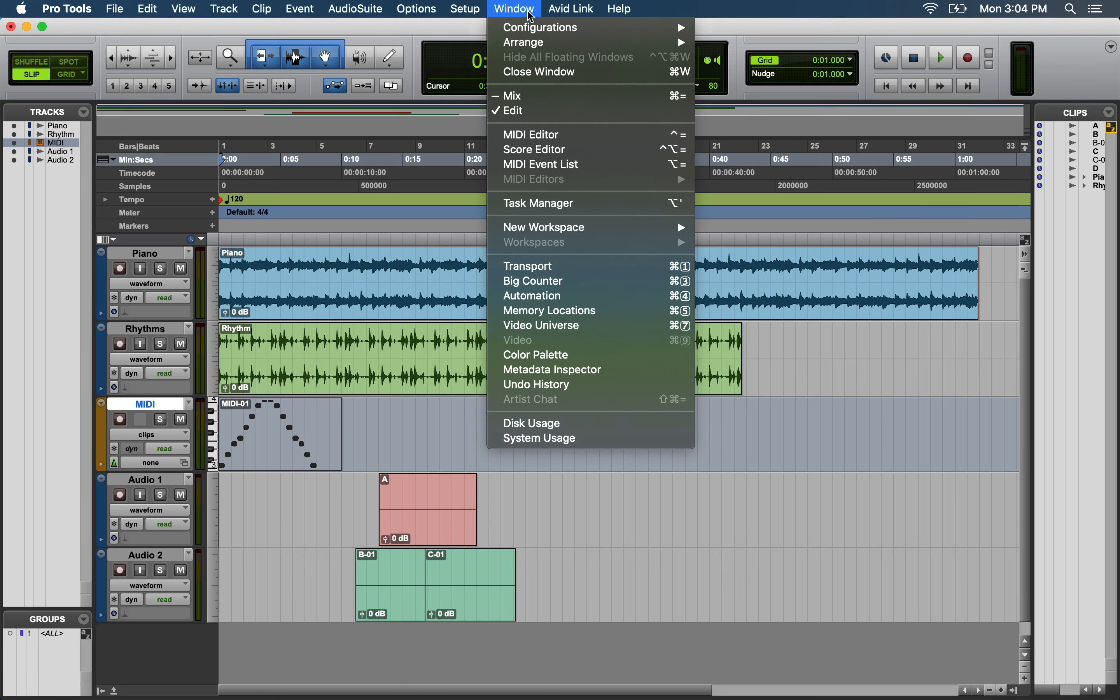
left_click(532, 96)
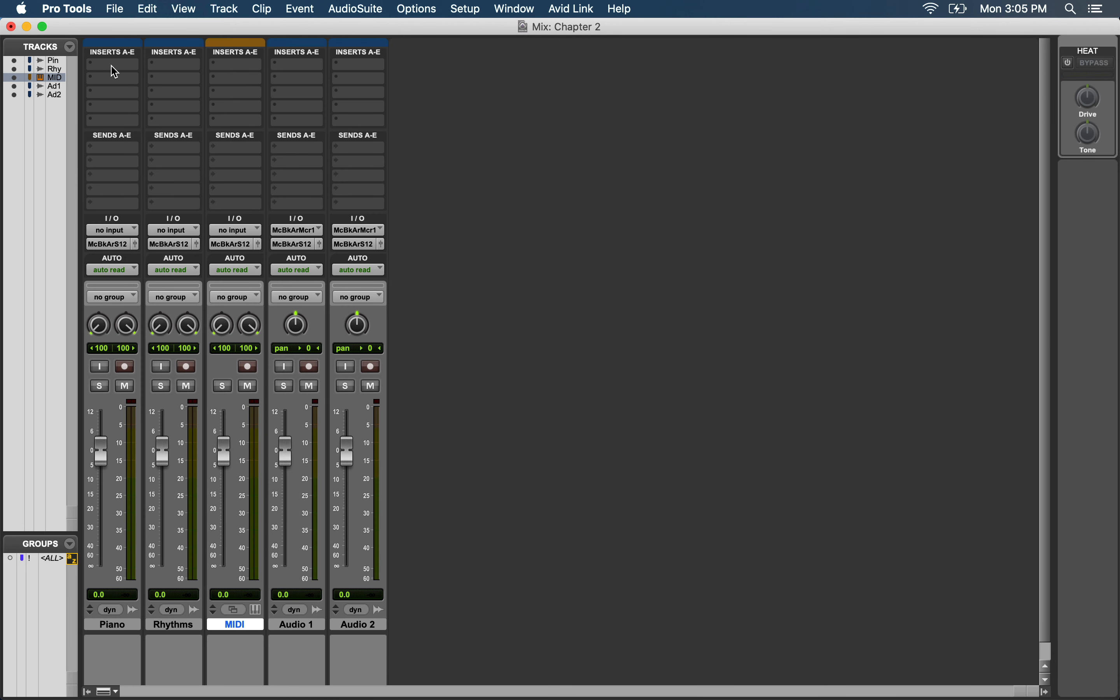
left_click(112, 66)
mouse_move(162, 65)
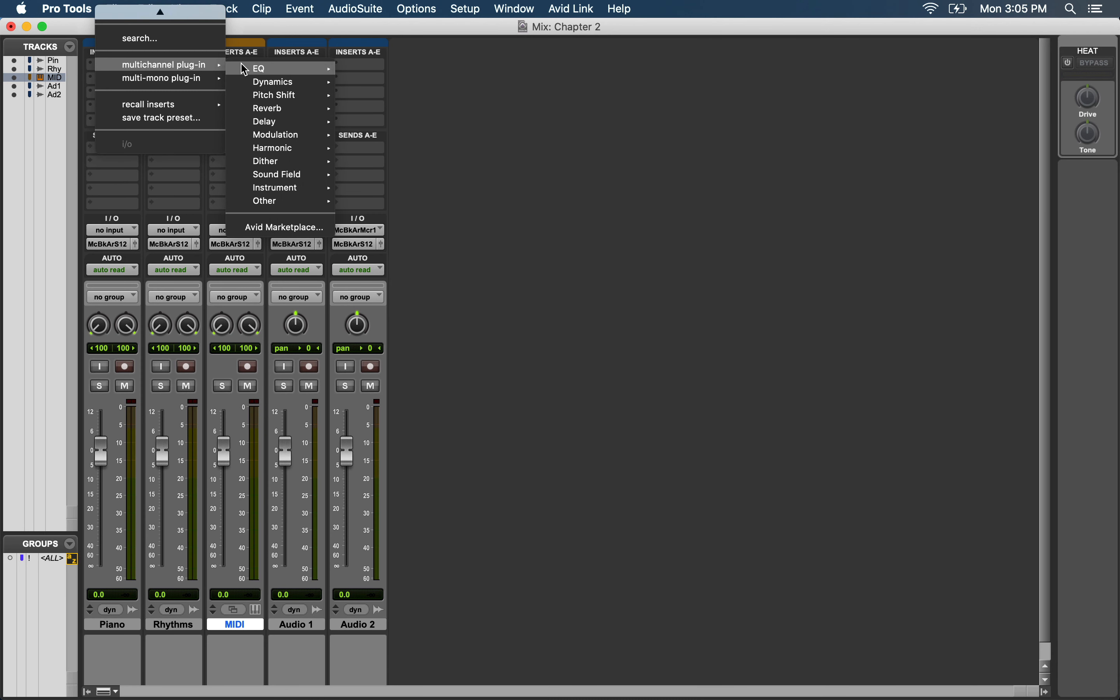
mouse_move(283, 68)
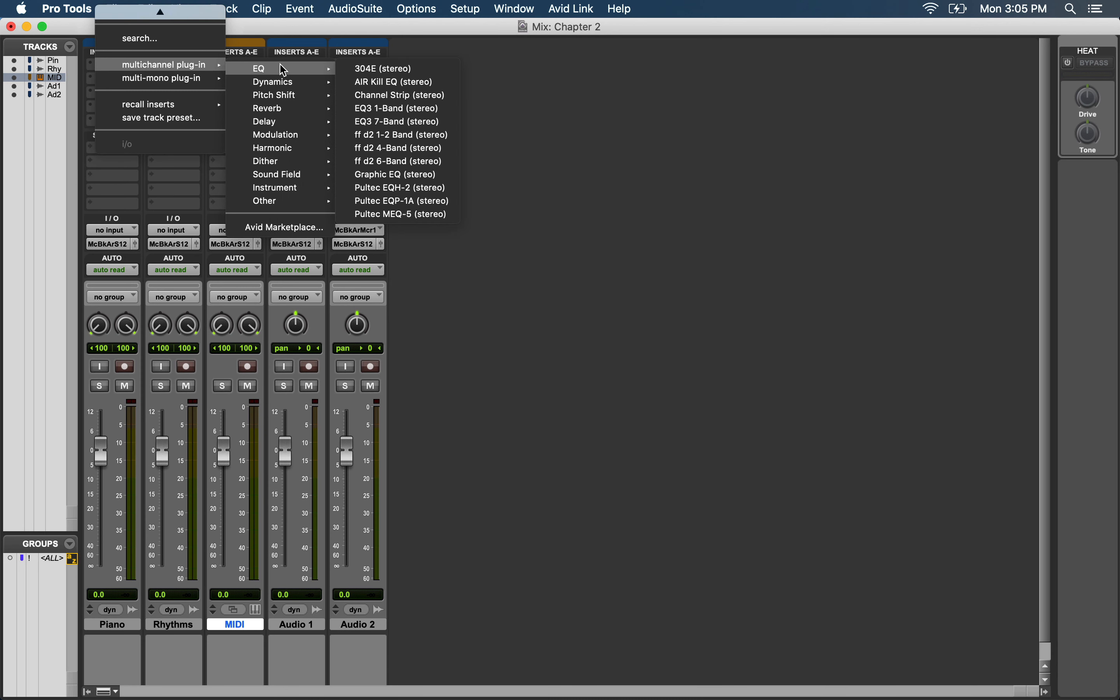
left_click(390, 123)
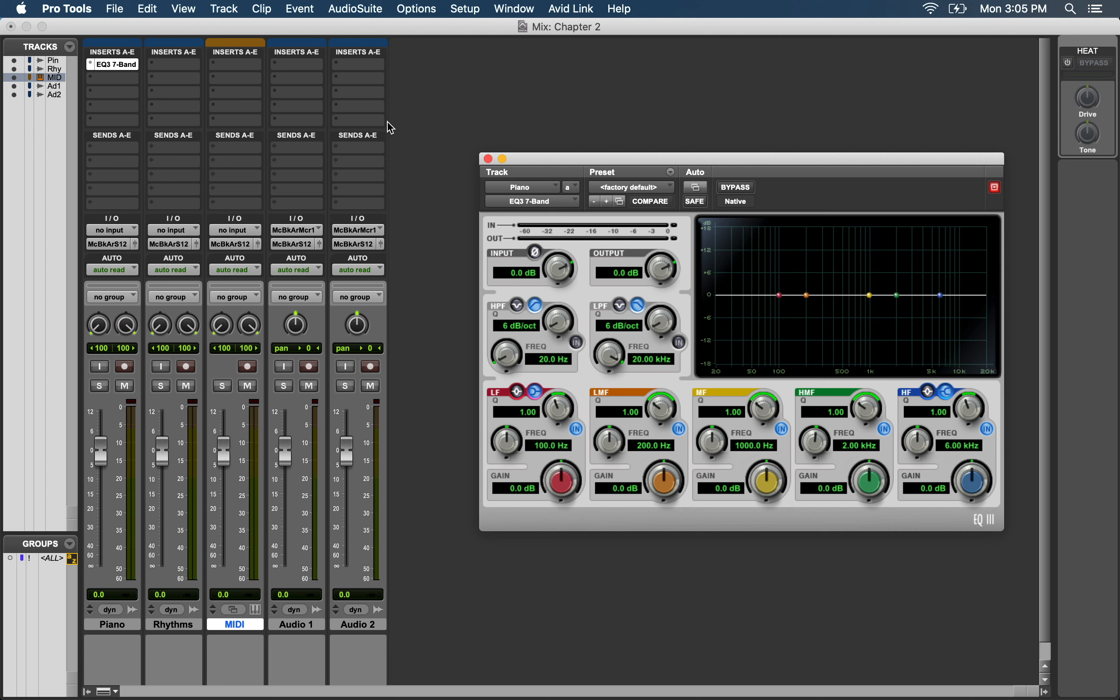
left_click(489, 159)
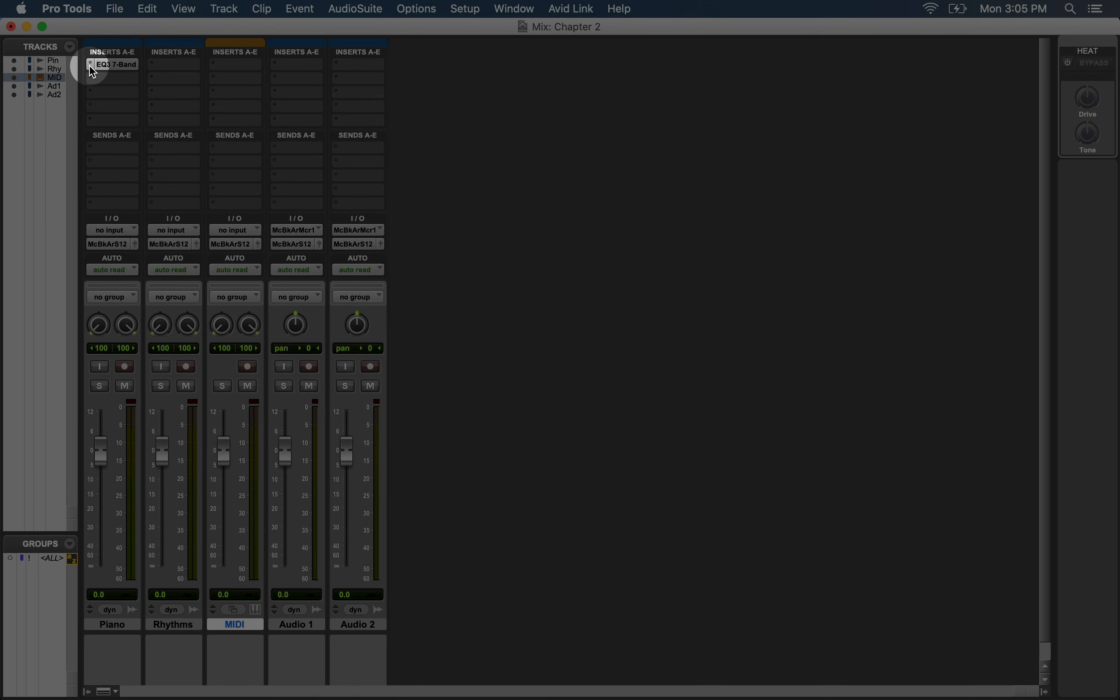
- Remove the EQ3 7-Band plug-in from the Piano track's first insert
left_click(90, 67)
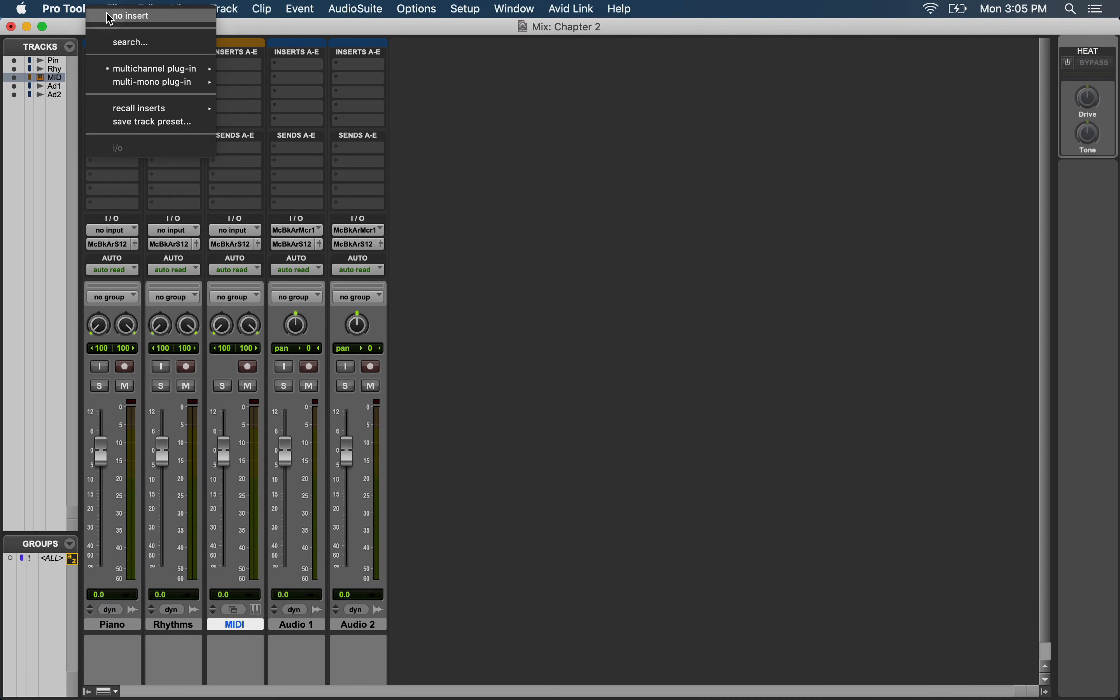
left_click(104, 16)
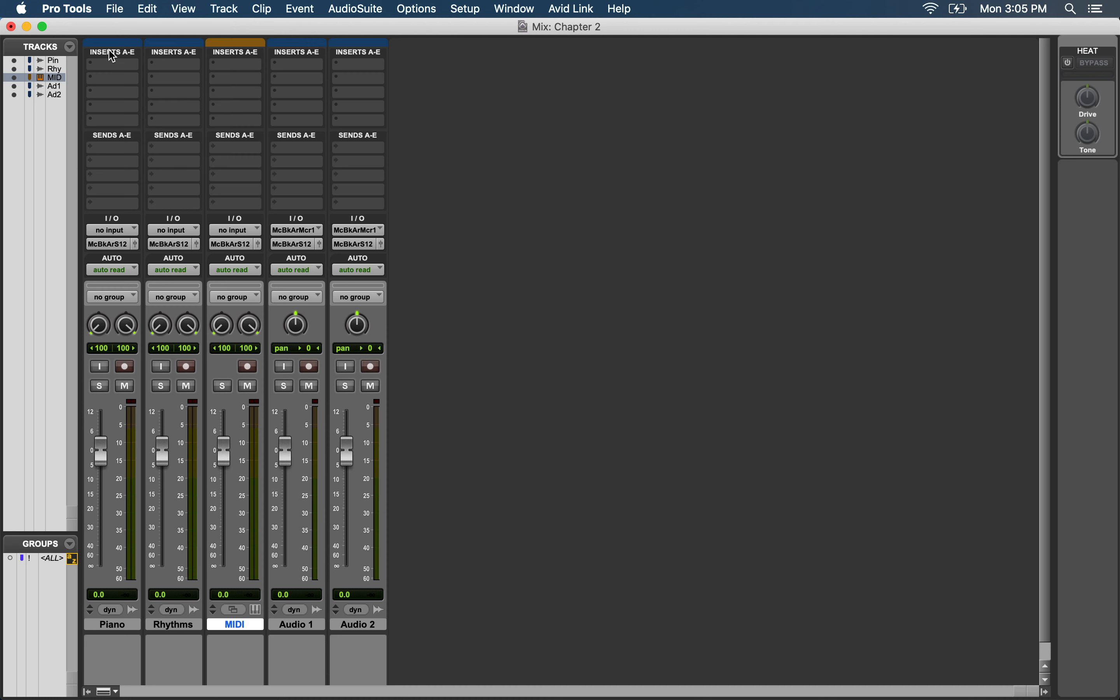
- Look through the output and bus choices for a send on the Piano track without assigning one
left_click(121, 156)
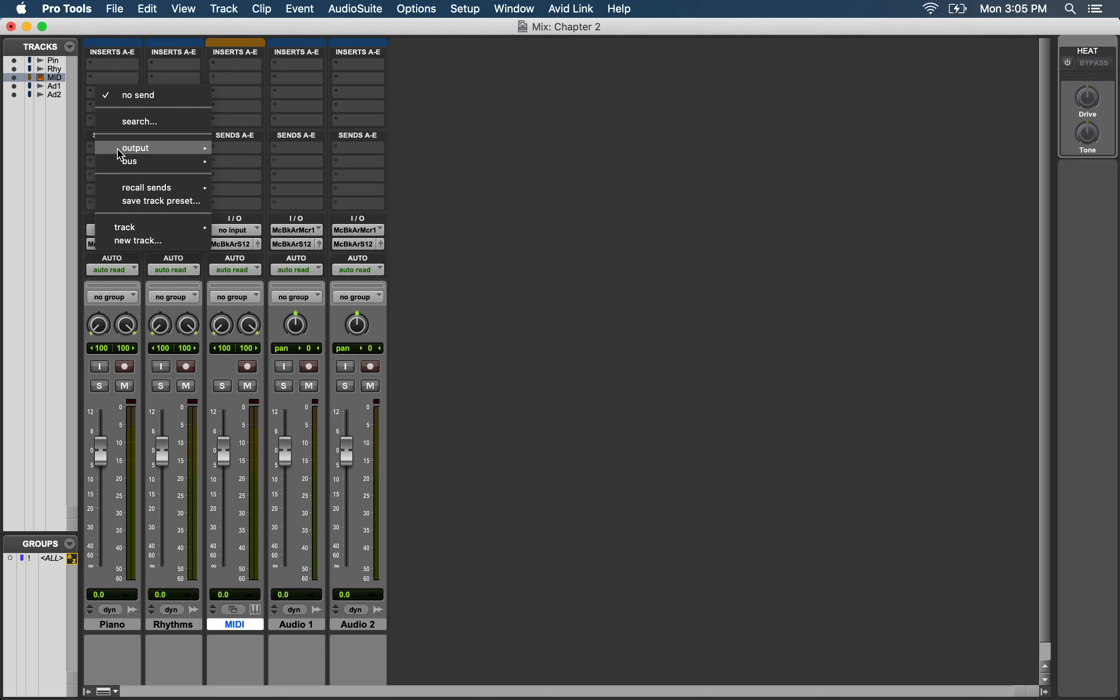
mouse_move(153, 153)
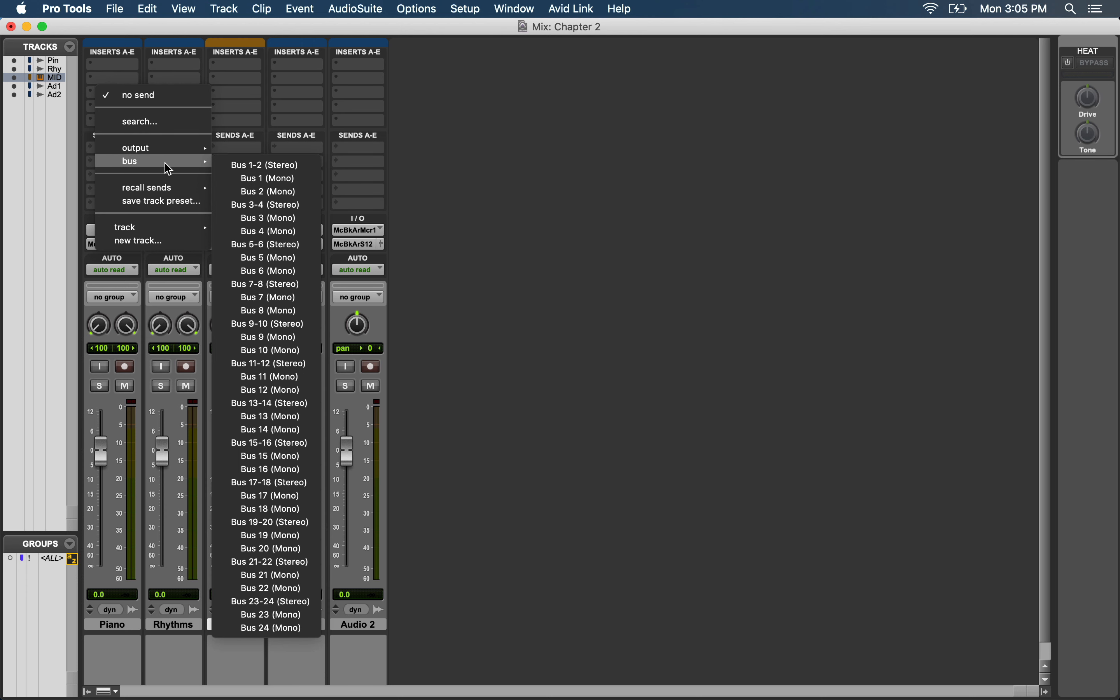
left_click(433, 178)
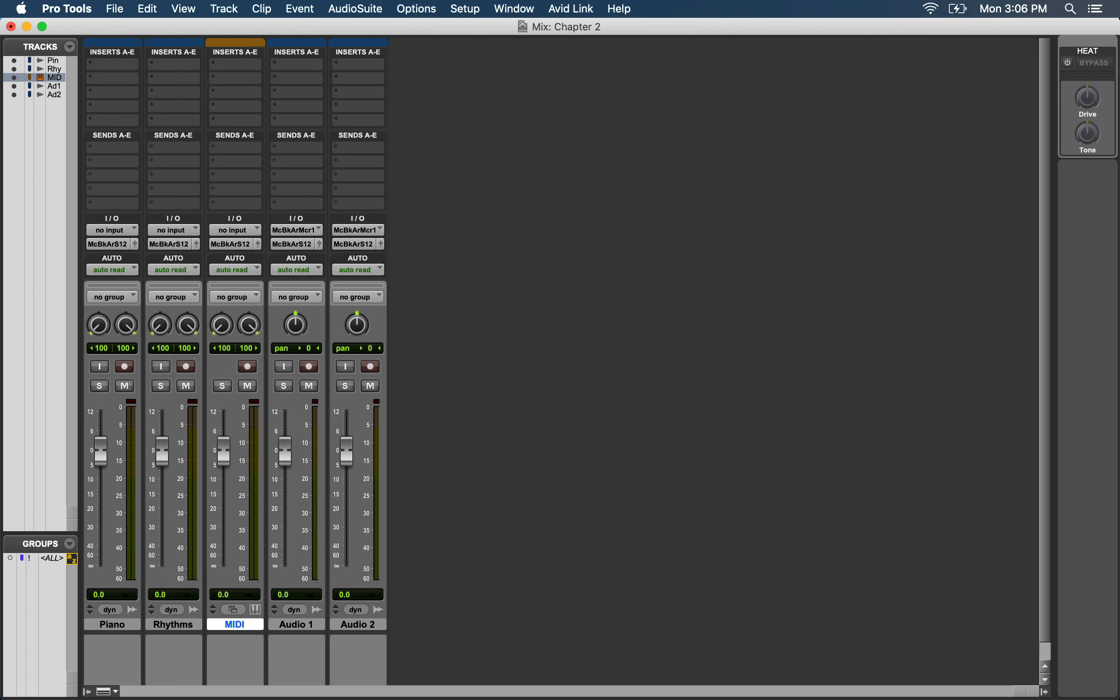
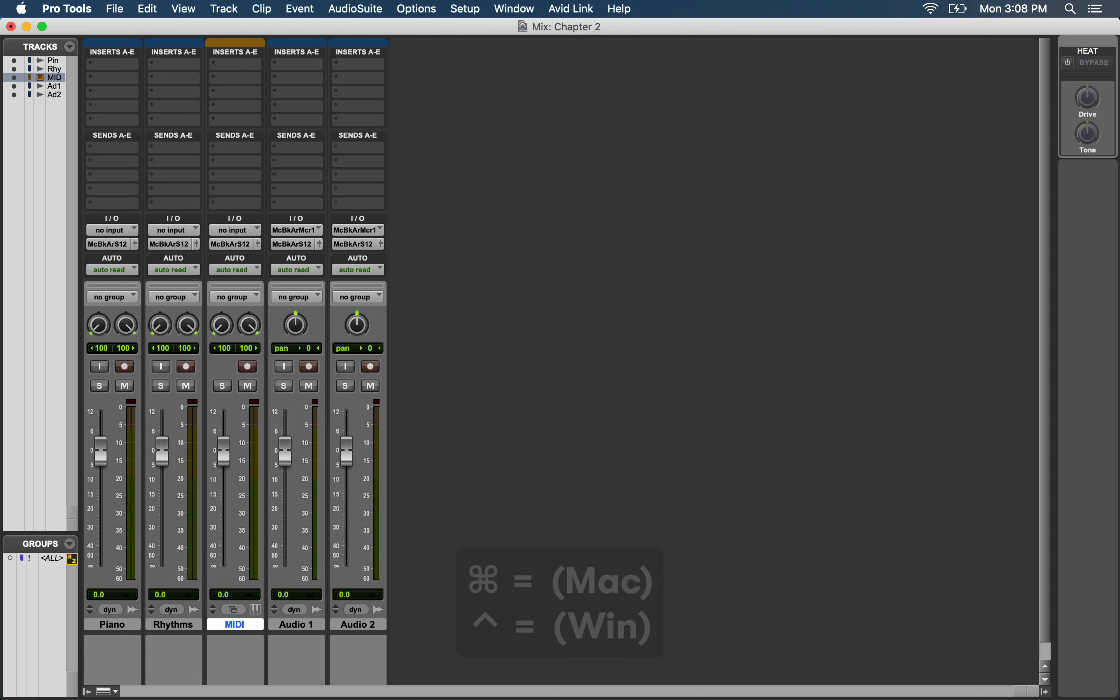
- Return to the Edit window and show the floating Transport window
key("super+equal")
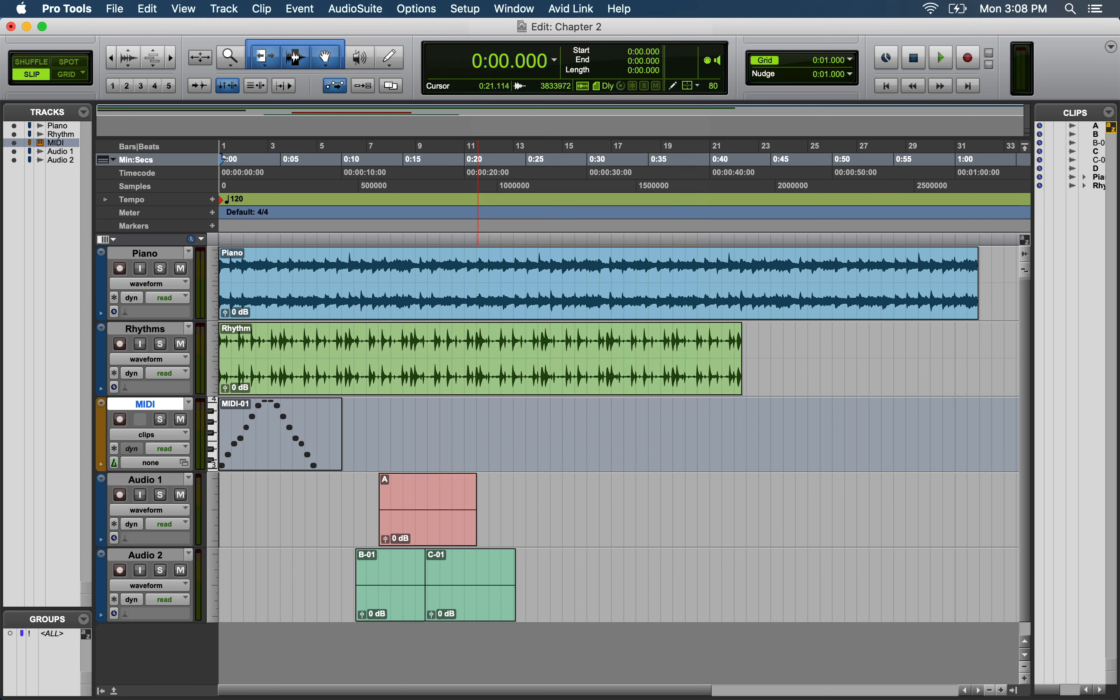
left_click(514, 9)
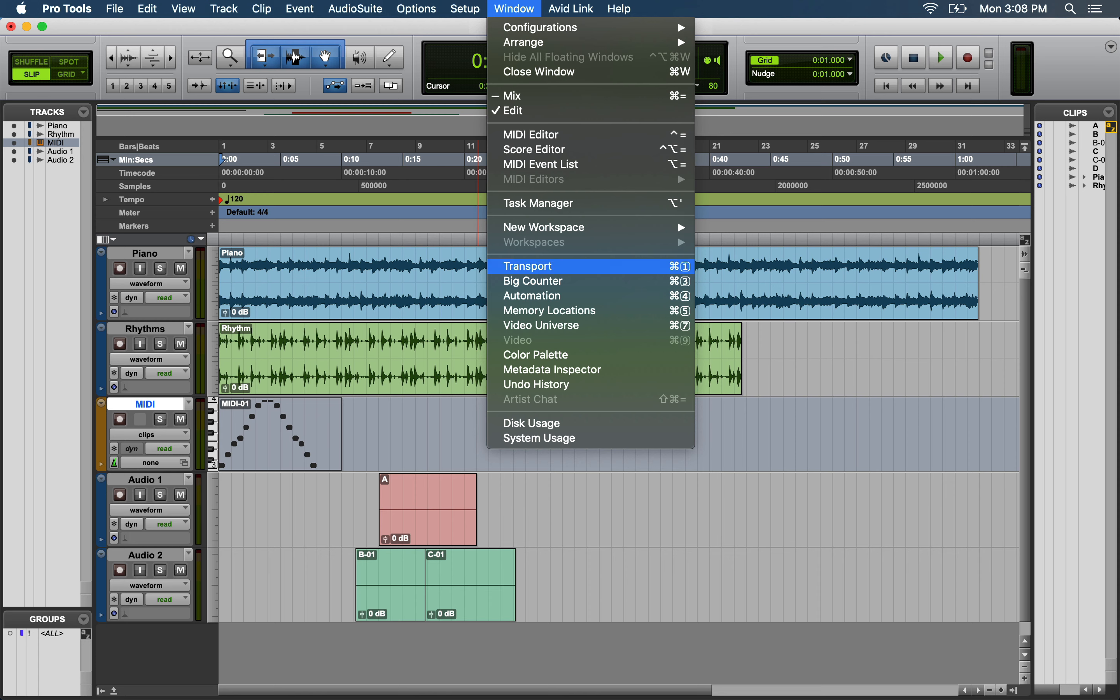
key("Return")
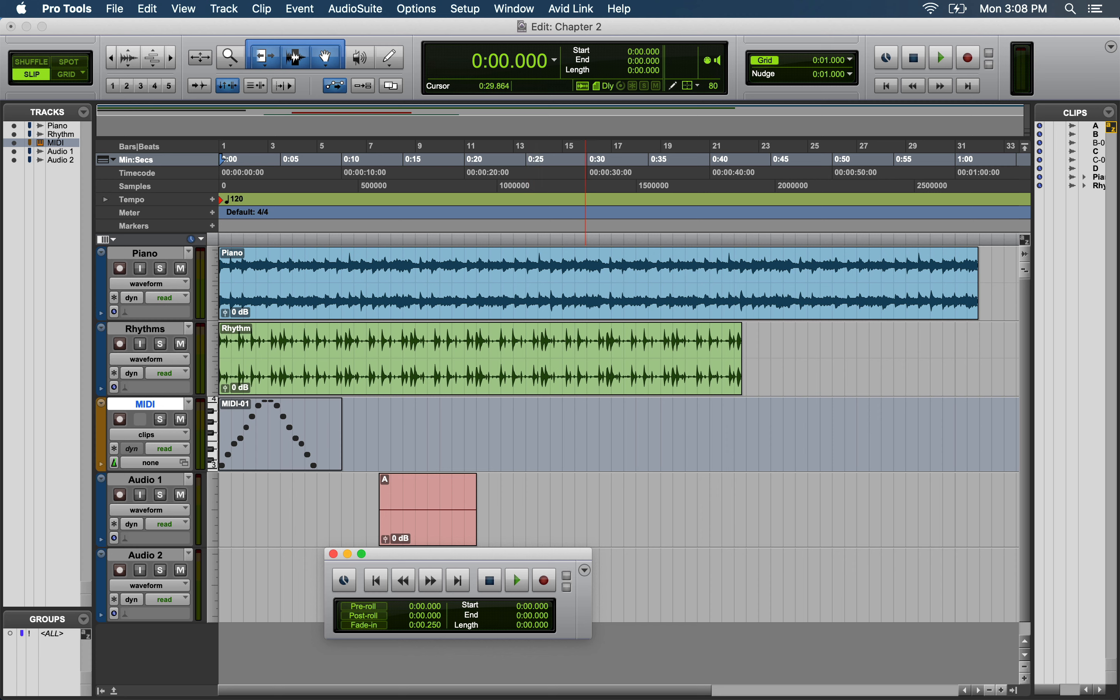
- Show the counters and the MIDI controls in the floating Transport window
left_click(585, 572)
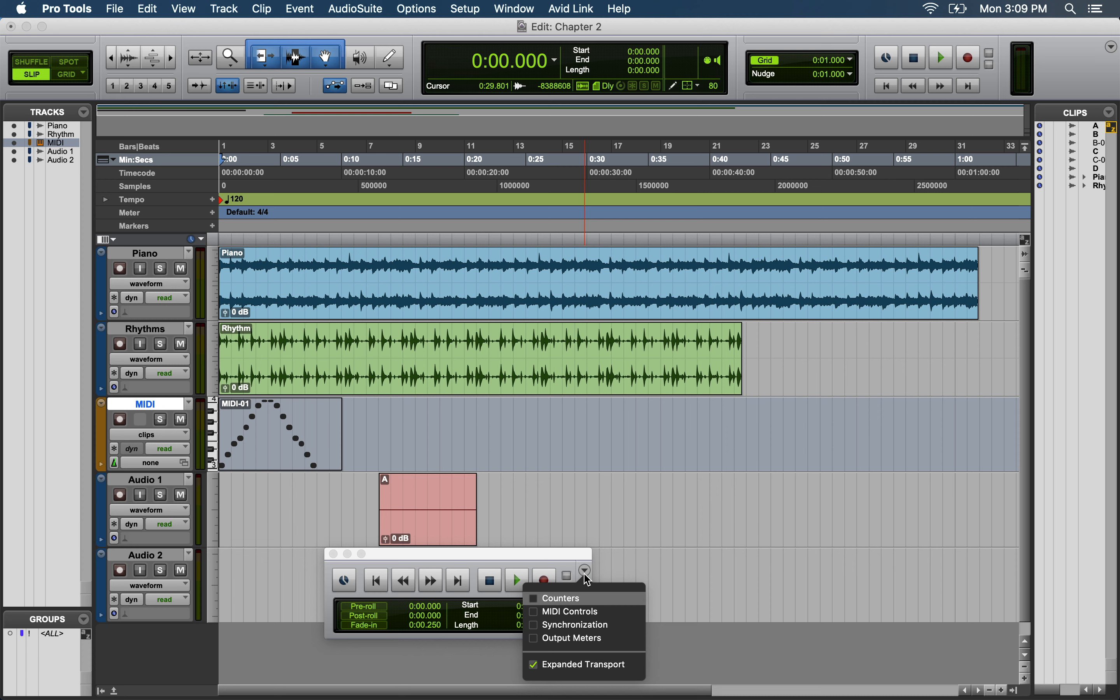
left_click(593, 602)
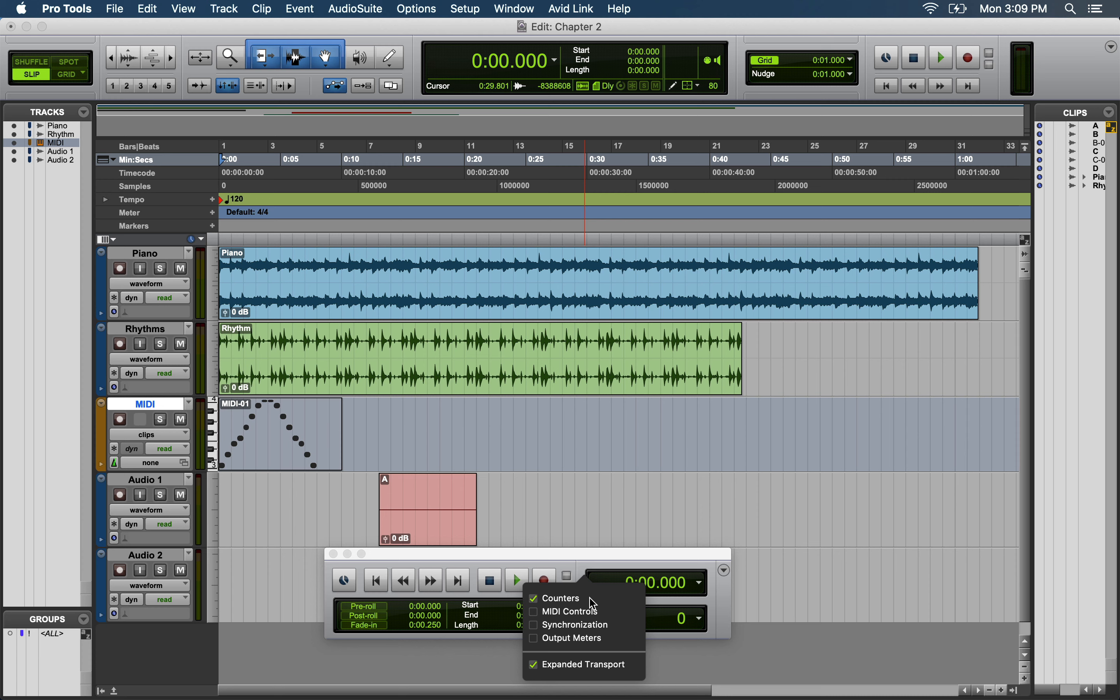
left_click(579, 563)
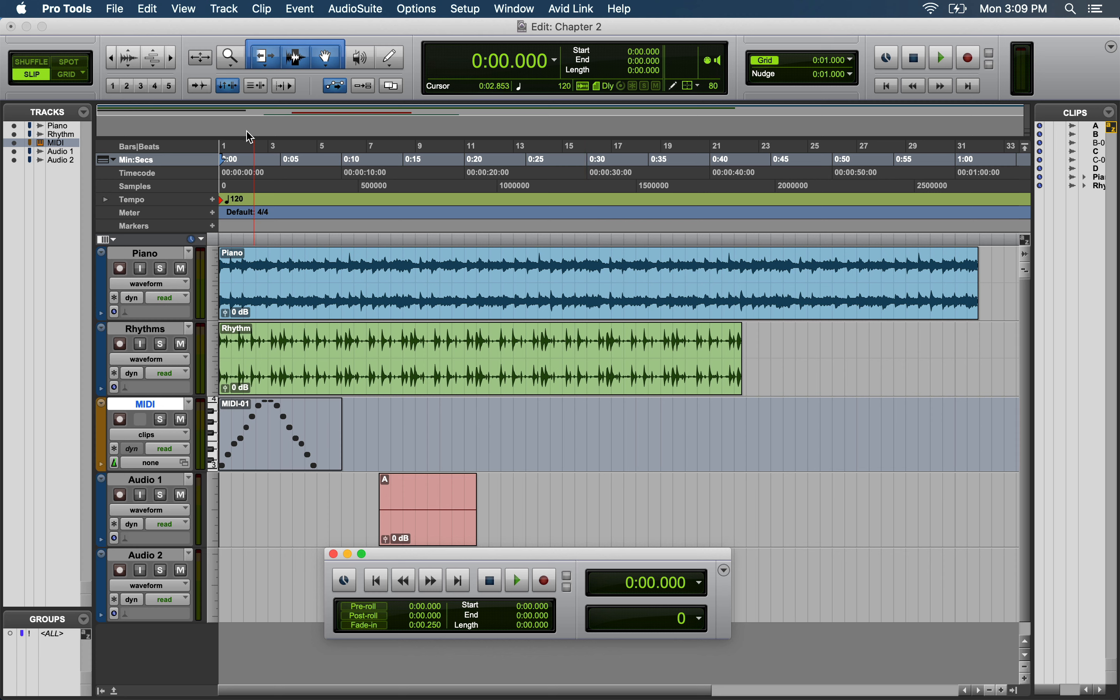
left_click(187, 14)
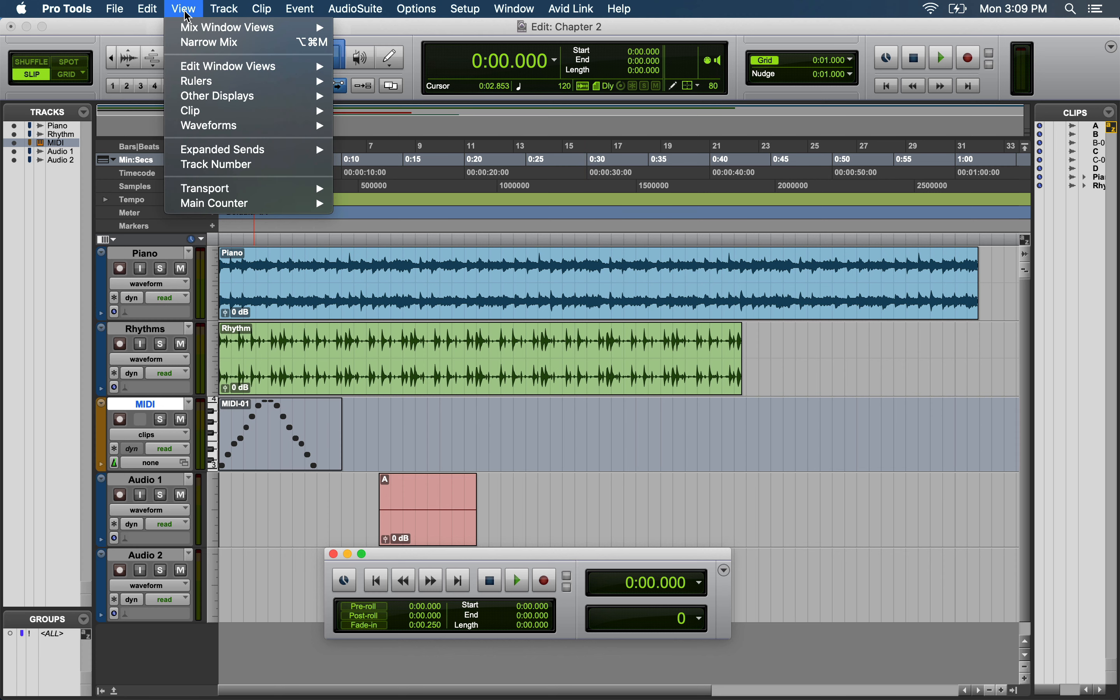
mouse_move(254, 193)
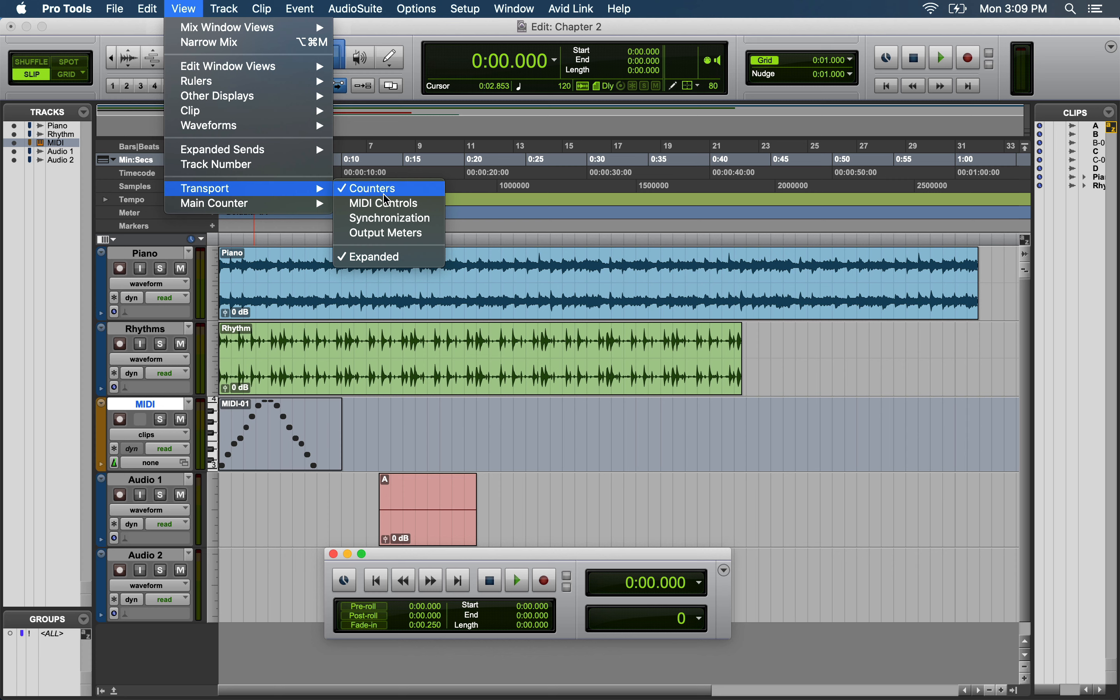
left_click(404, 209)
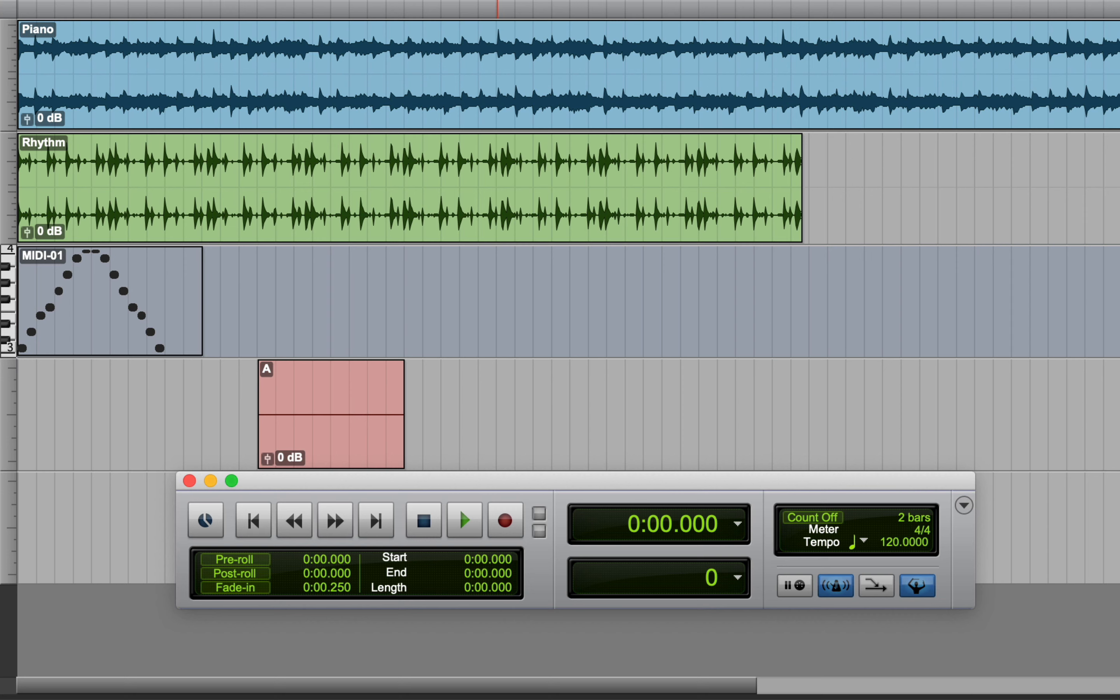
- Move the playback location to 0:10.000 using the main counter in the Transport window
left_click(663, 523)
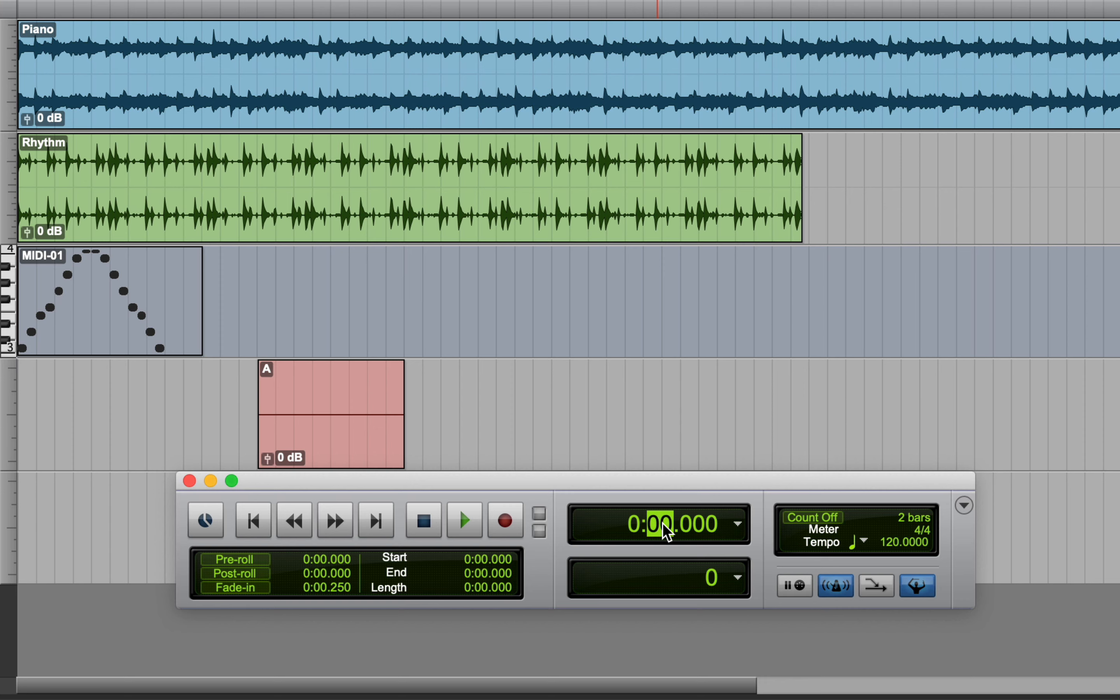
type("10")
key("Return")
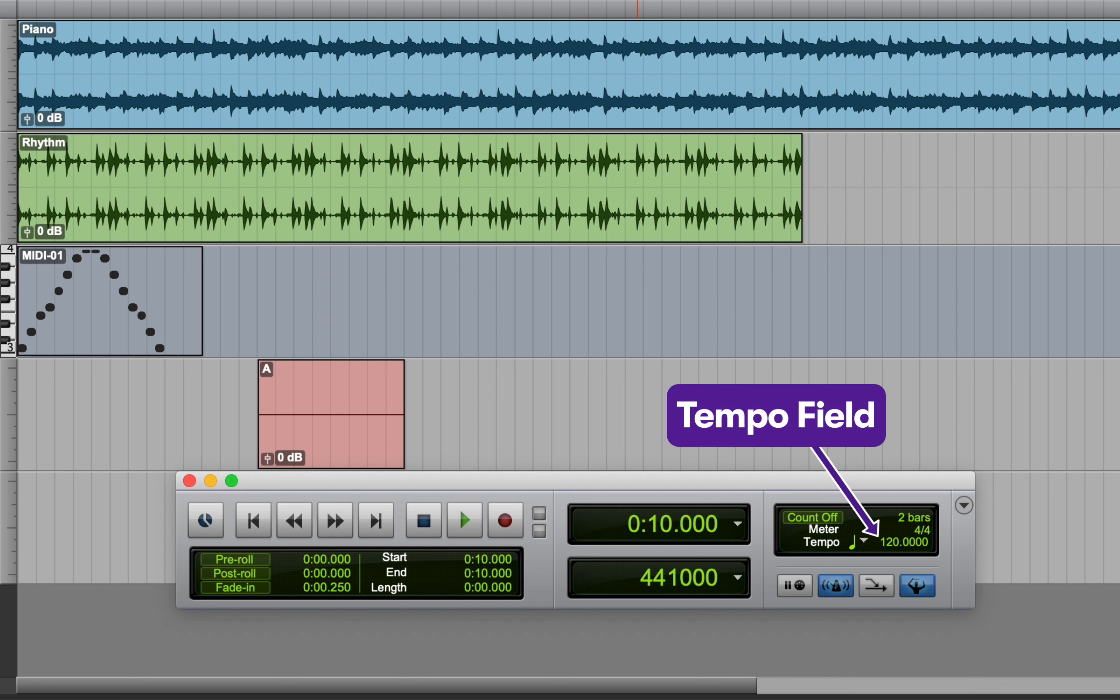
- Open the tempo value for editing and cancel it, and switch Count Off on and off again in the Transport window
left_click(888, 542)
key("Escape")
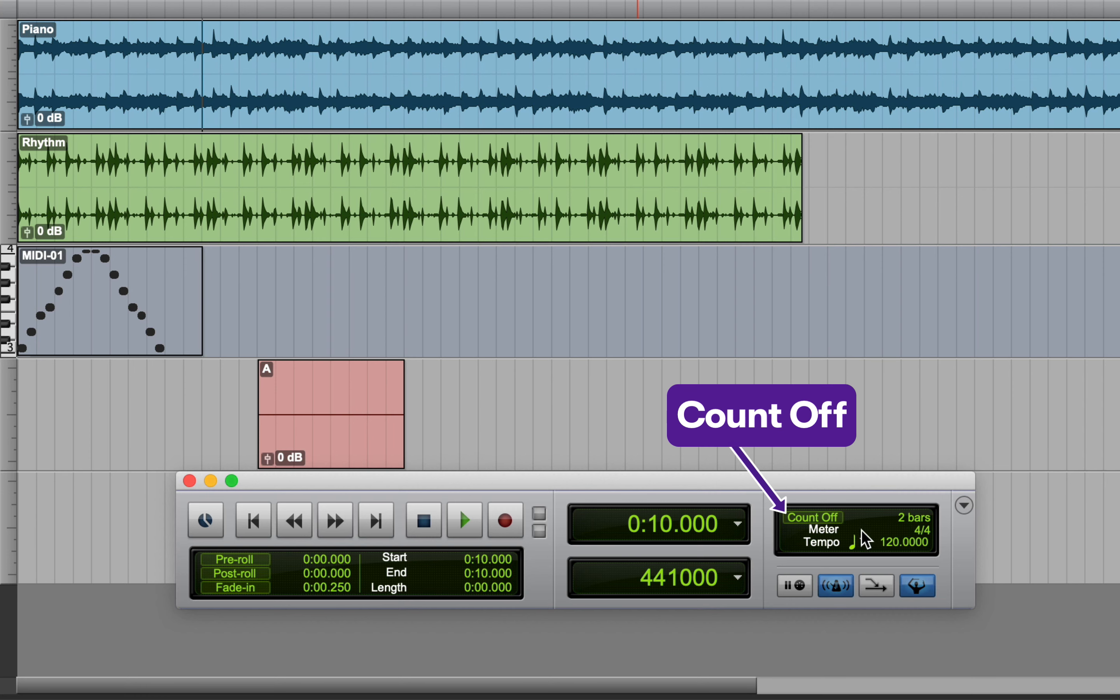
left_click(827, 527)
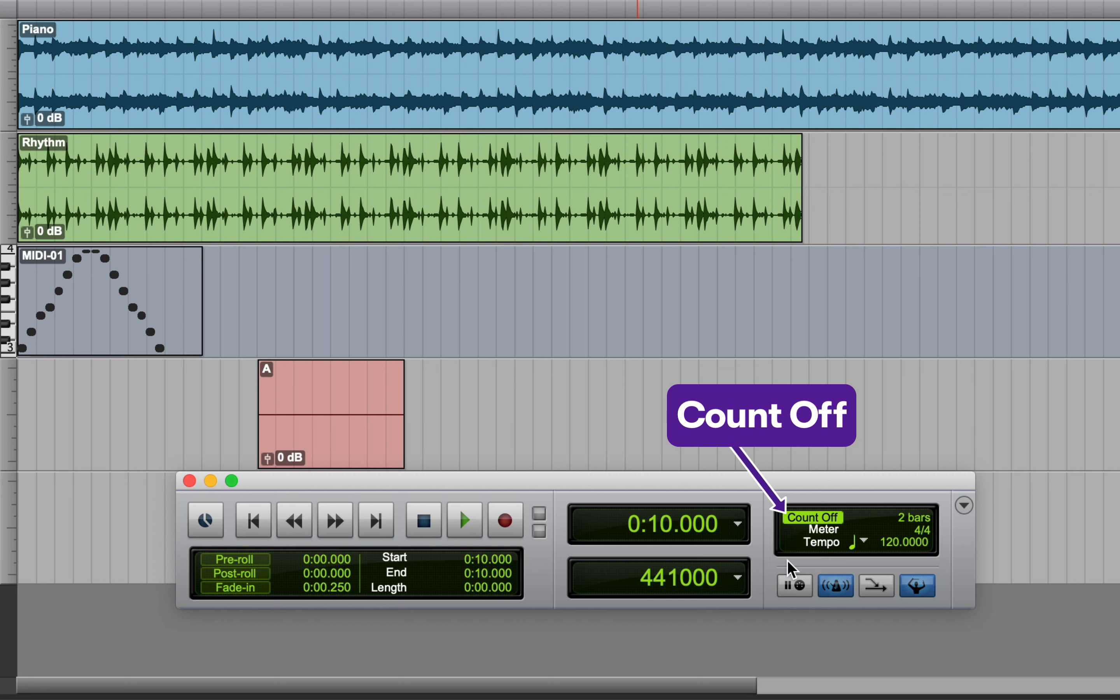
left_click(796, 517)
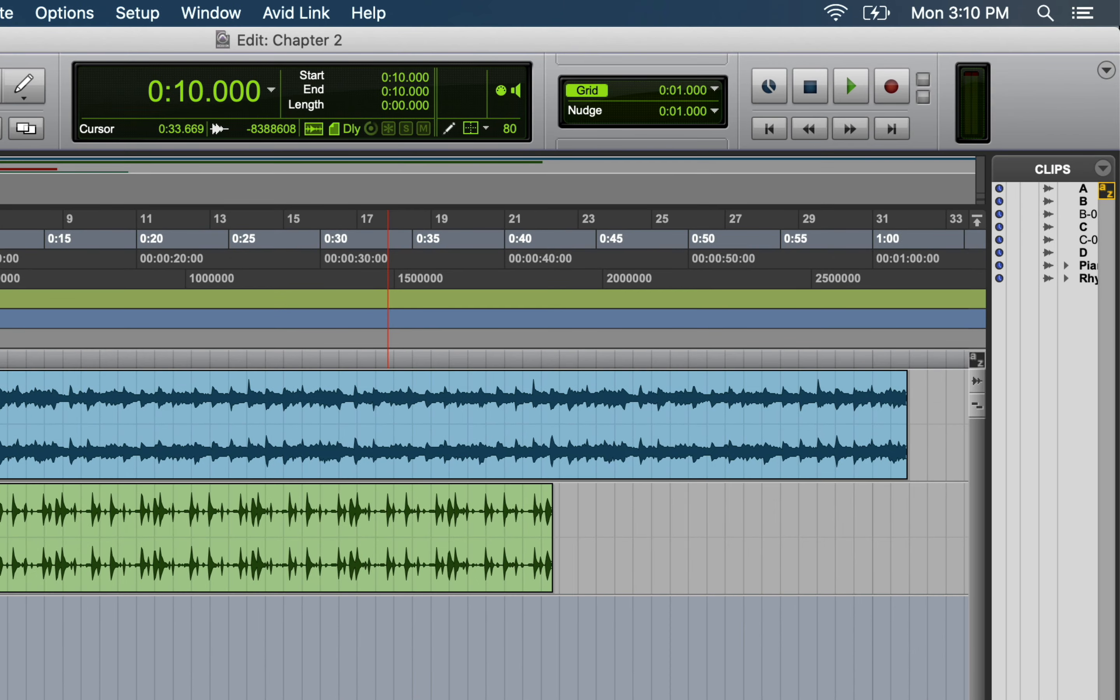
- View the Edit window's toolbar display options without changing them, and close the floating Transport window
left_click(1105, 73)
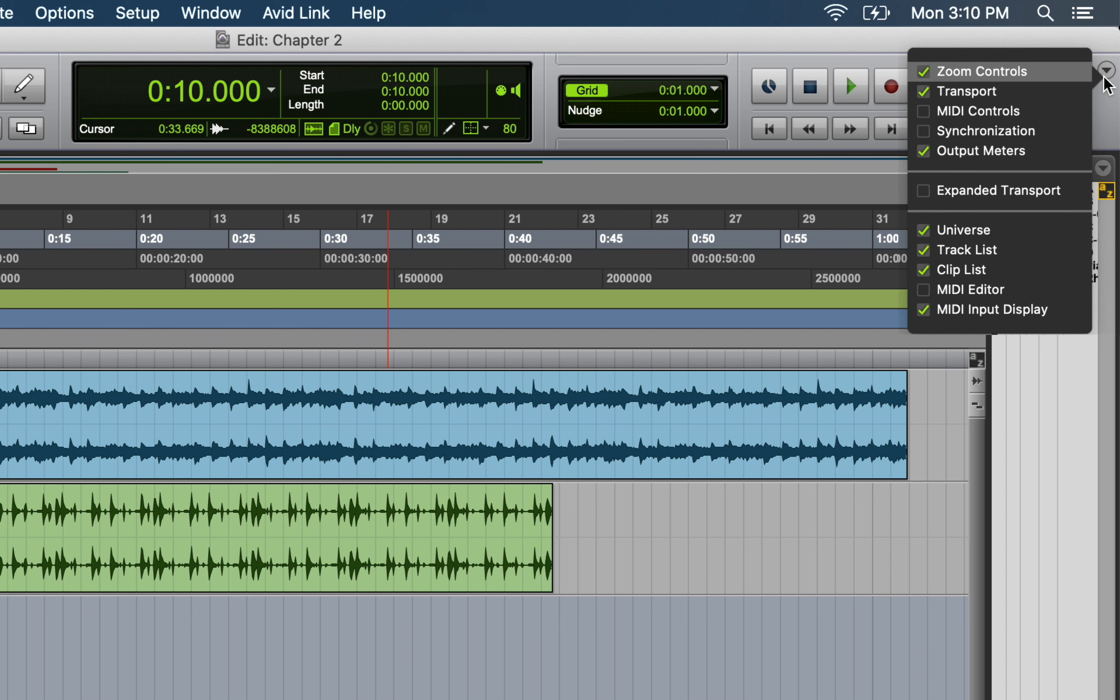
left_click(1101, 115)
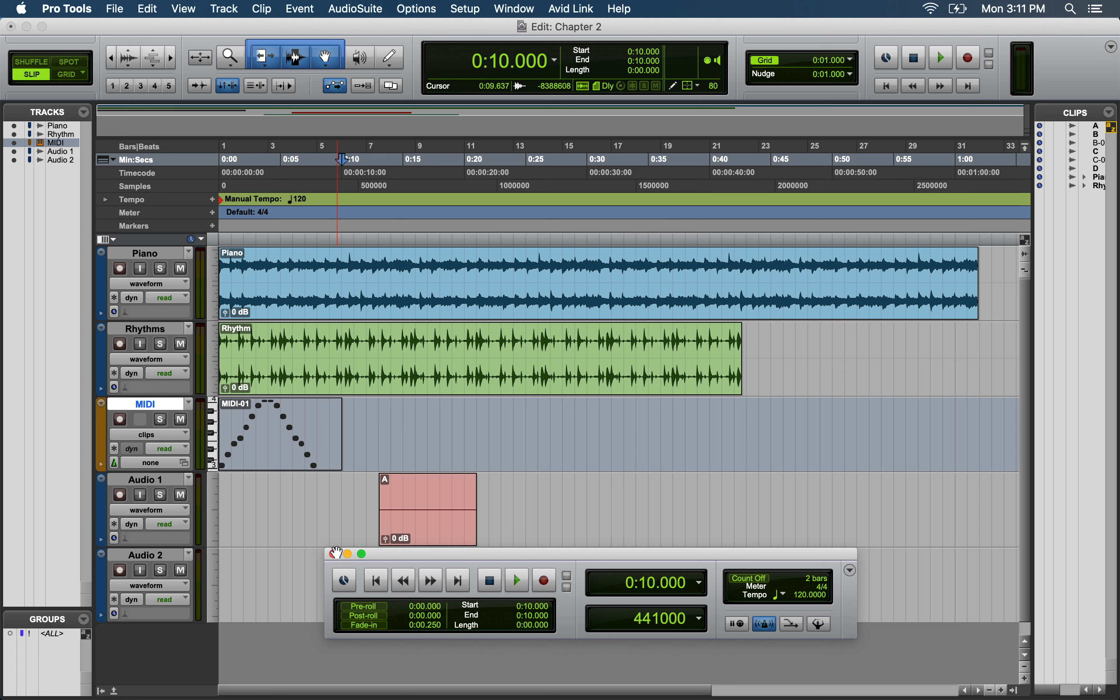
left_click(333, 554)
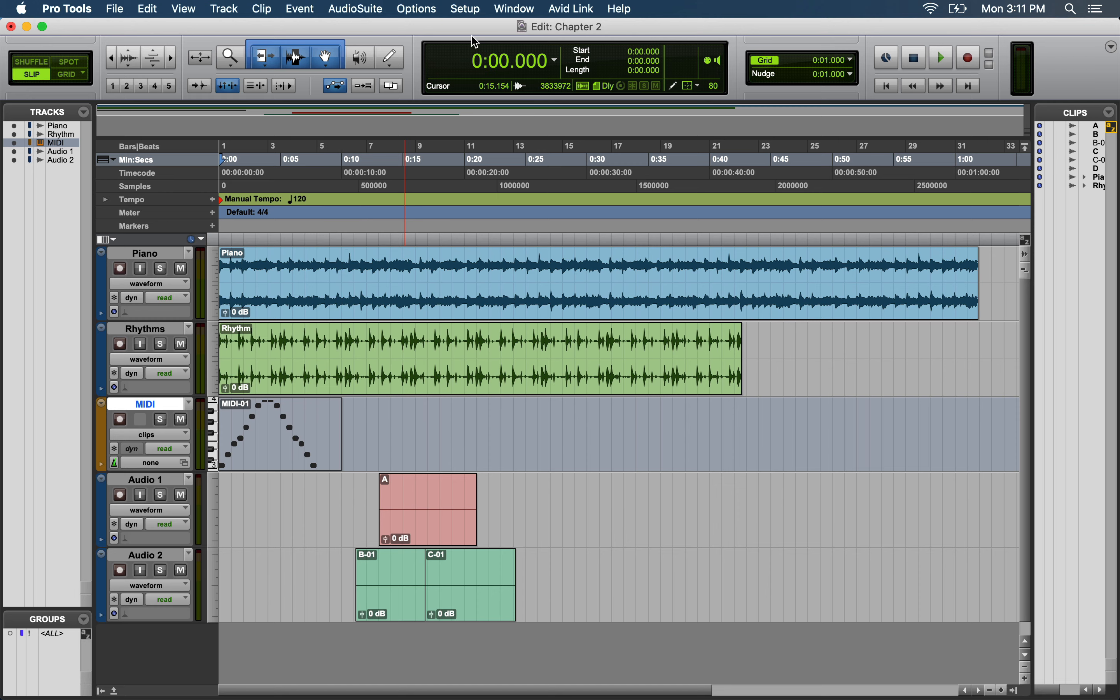
- Open the MIDI Editor window for the MIDI track and enlarge it to fill the screen
left_click(514, 9)
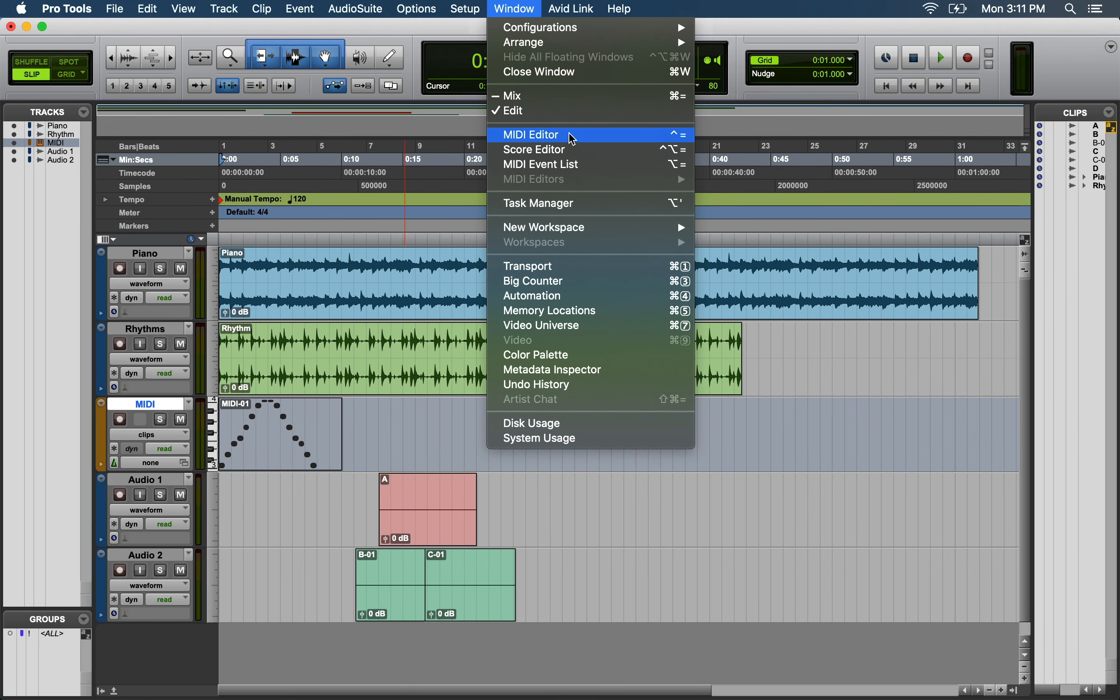
left_click(572, 136)
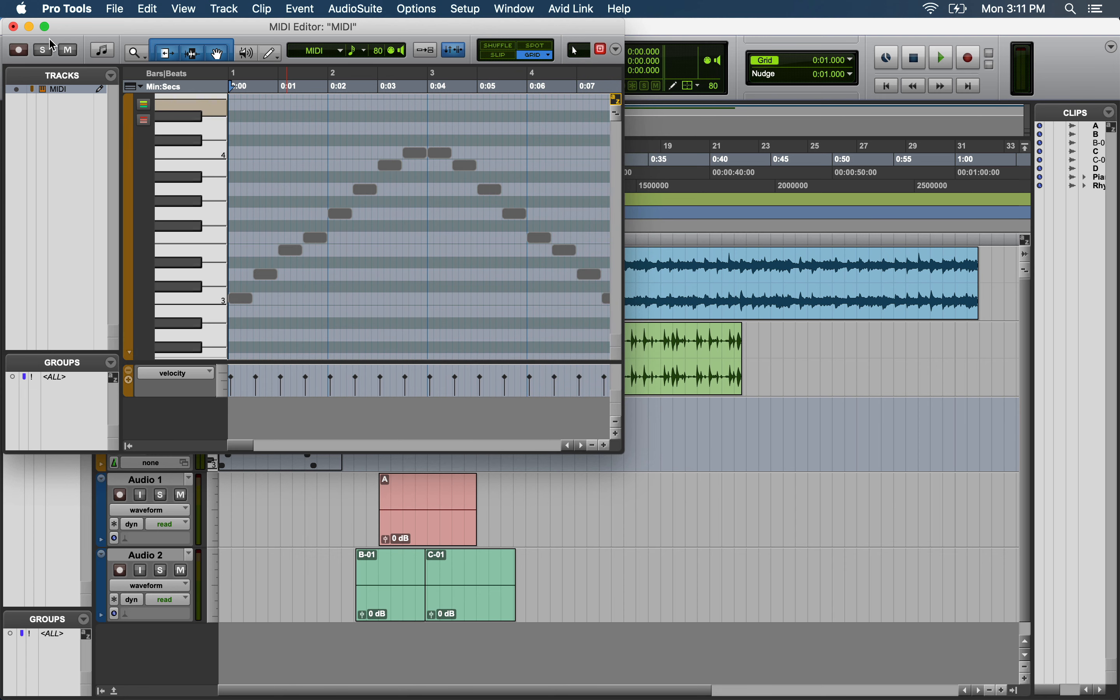
left_click(44, 27)
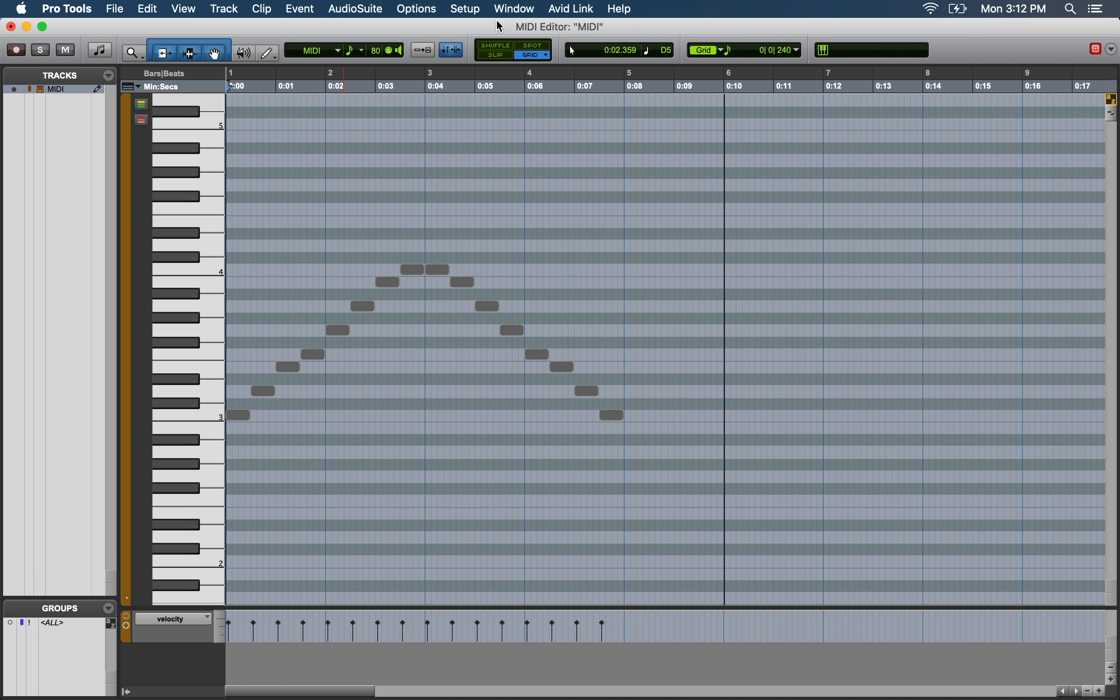
- Open the Score Editor at full-screen size and raise the second note of the first measure to Bb3
left_click(514, 12)
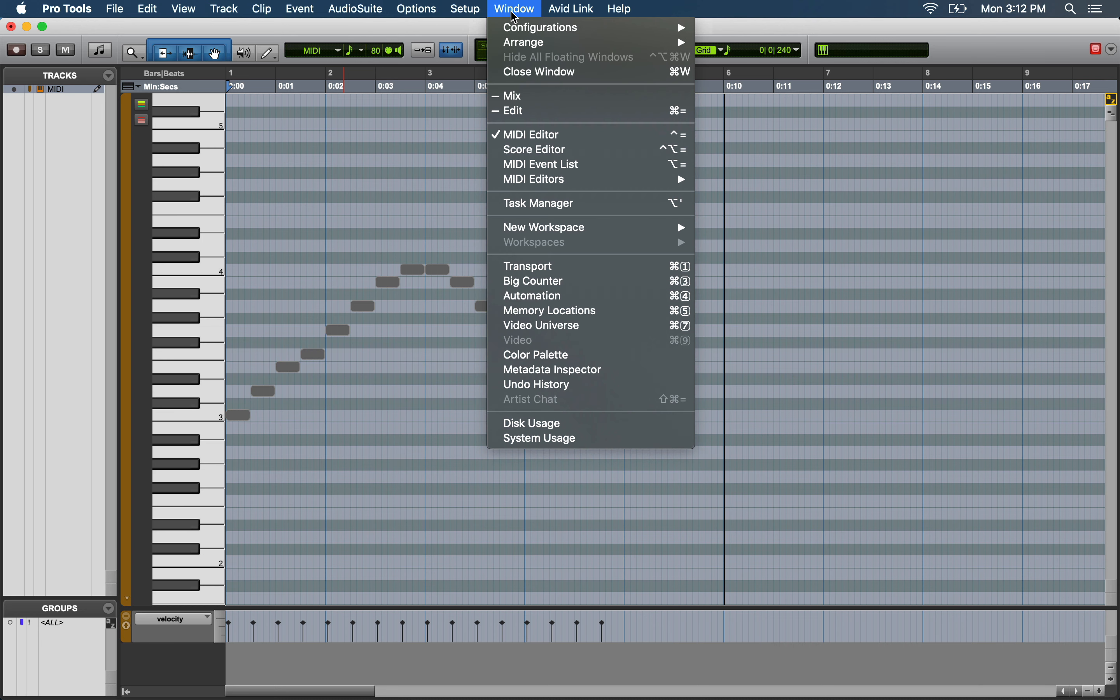
left_click(603, 150)
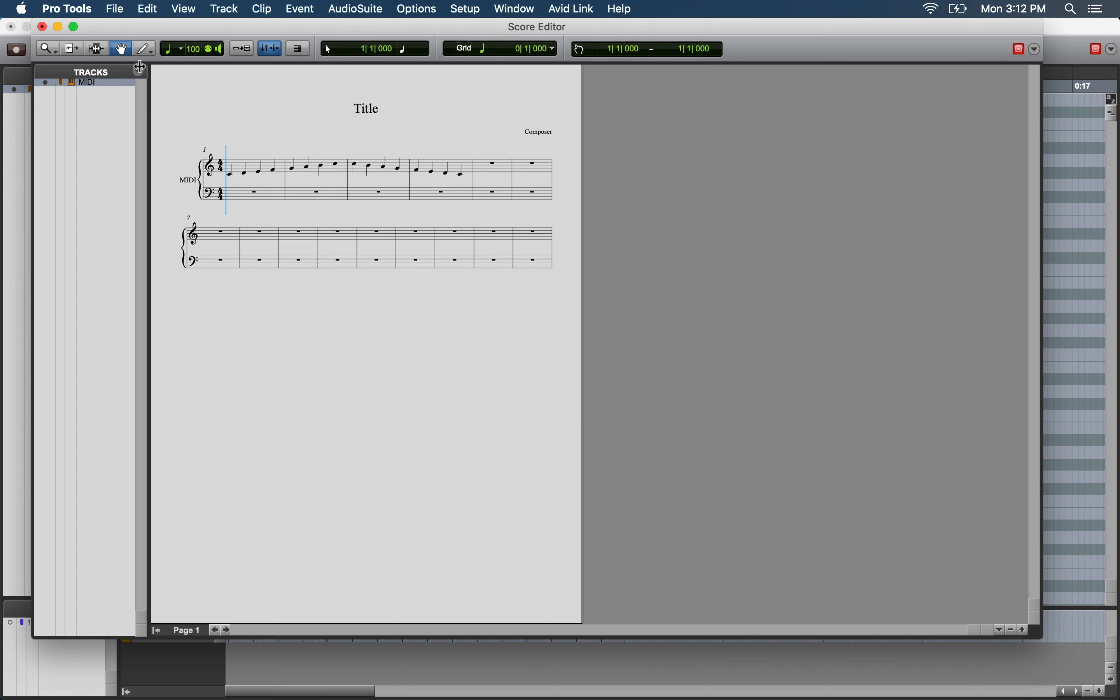
left_click(73, 26)
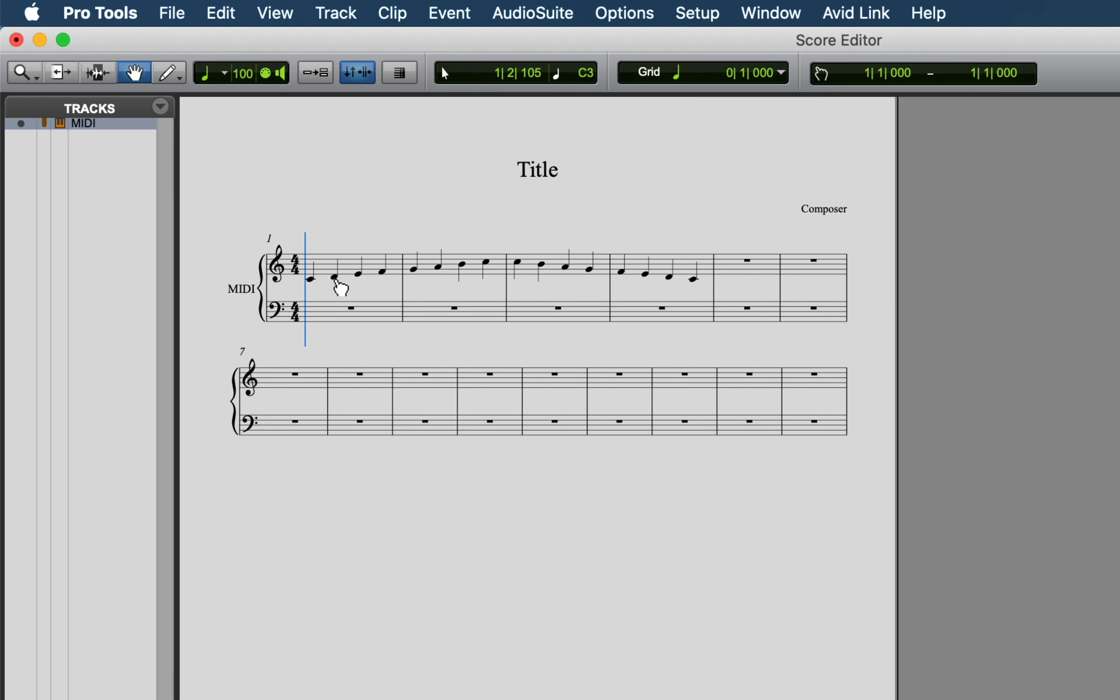
left_click_drag(341, 287, 343, 274)
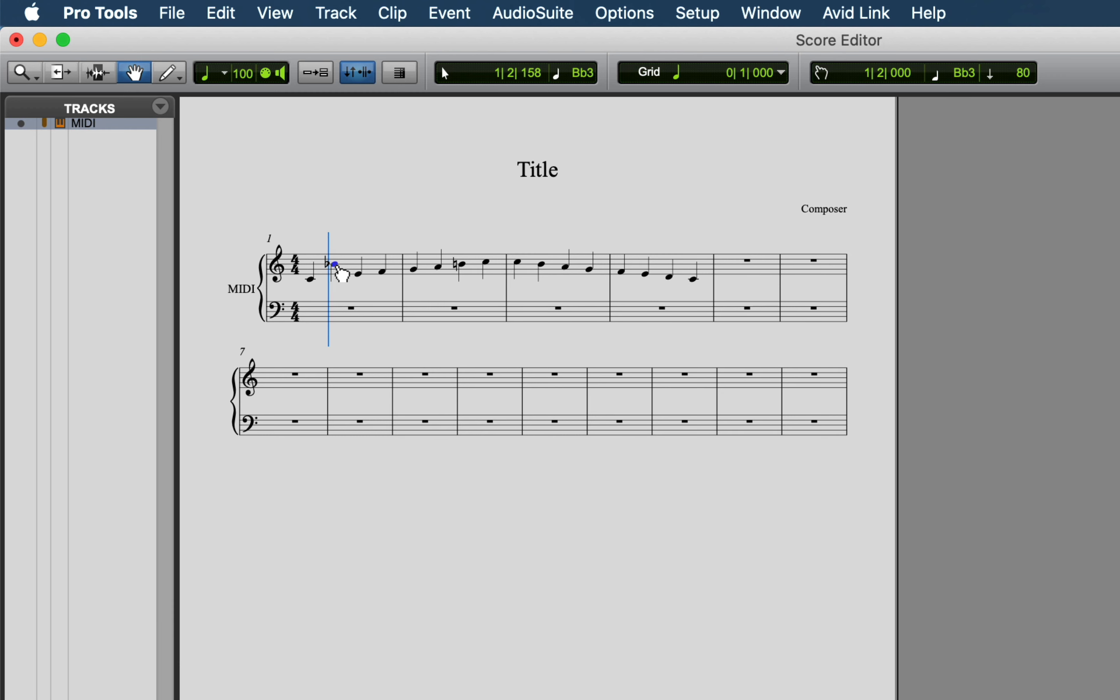
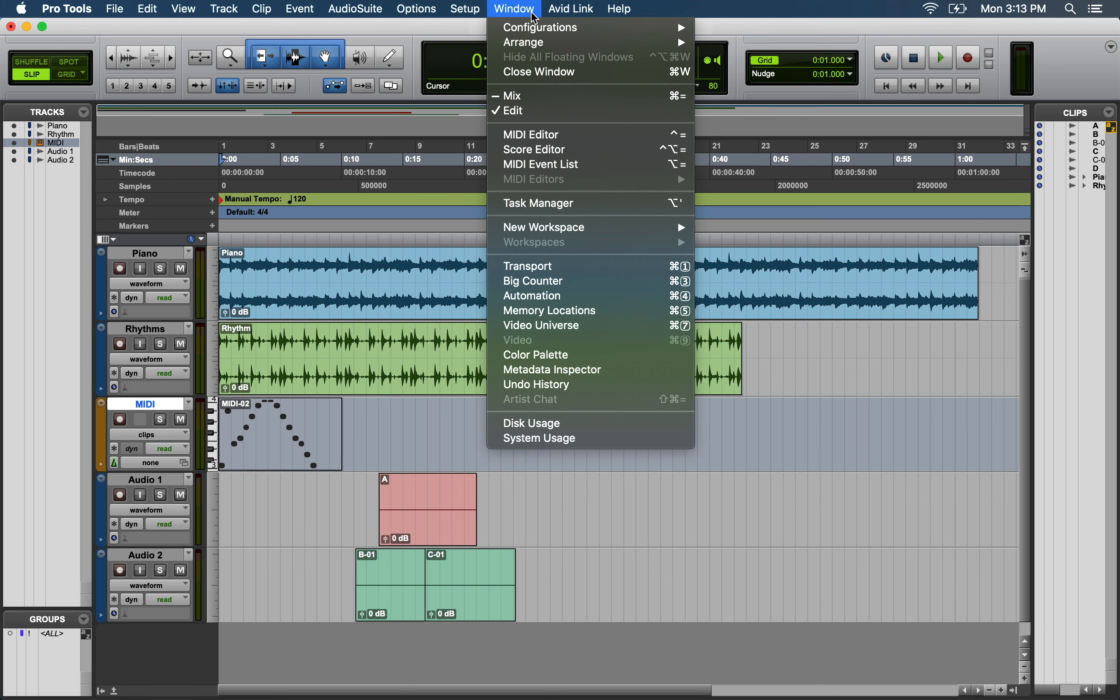
- View the Display page of the Pro Tools Preferences and accept the dialog without changes
left_click(536, 10)
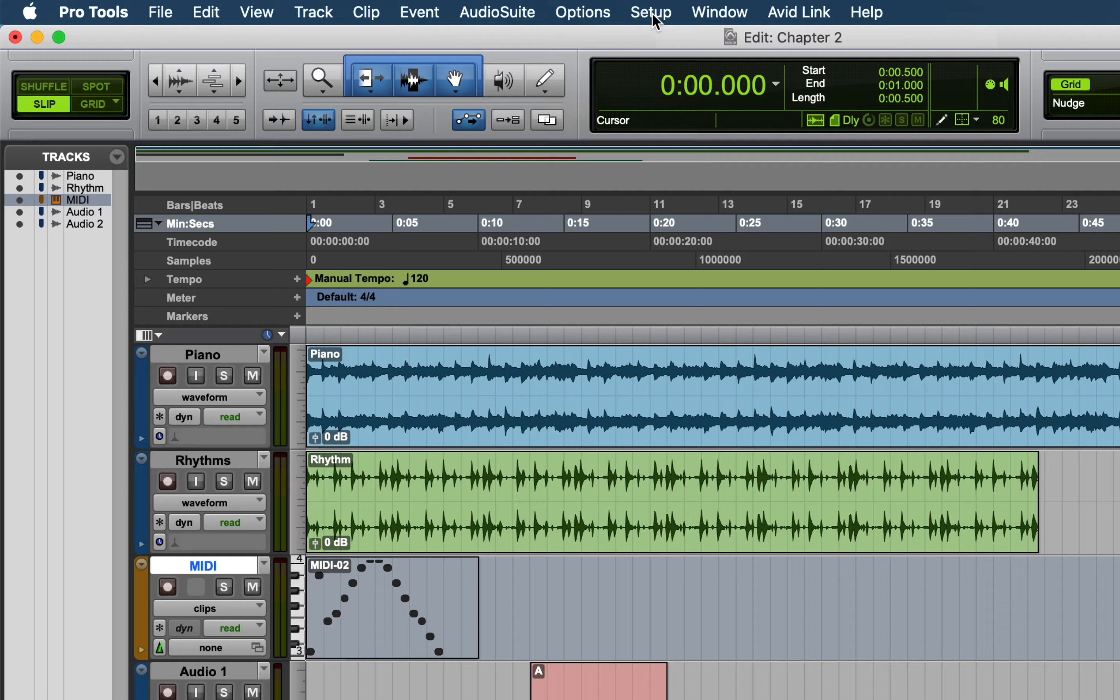
left_click(698, 13)
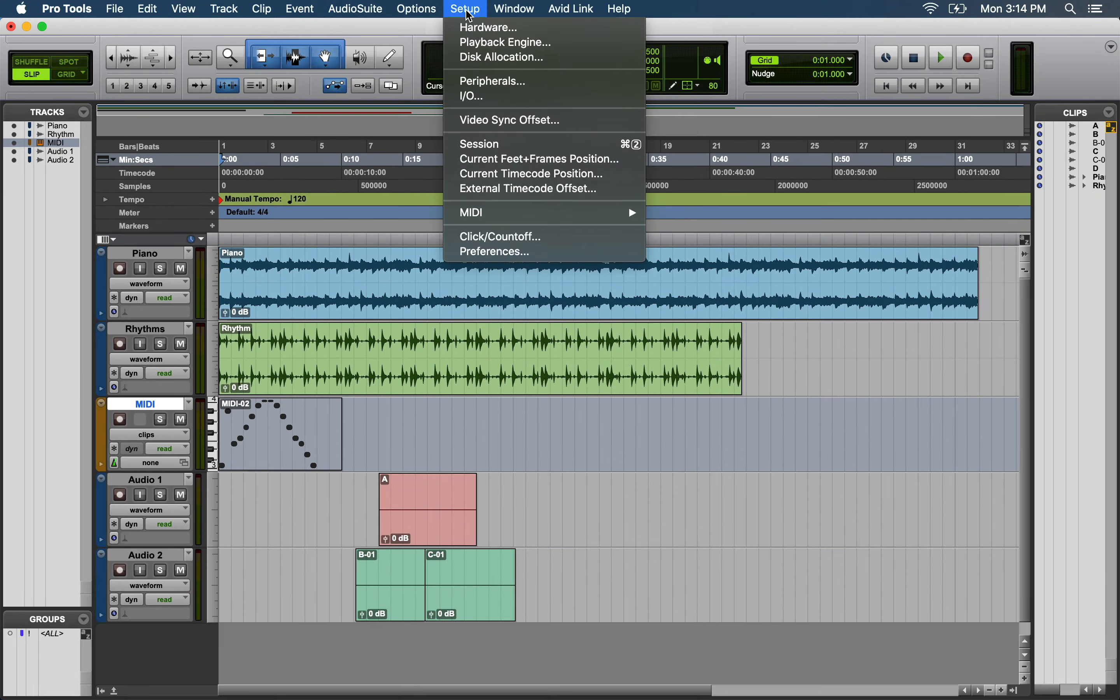
left_click(540, 252)
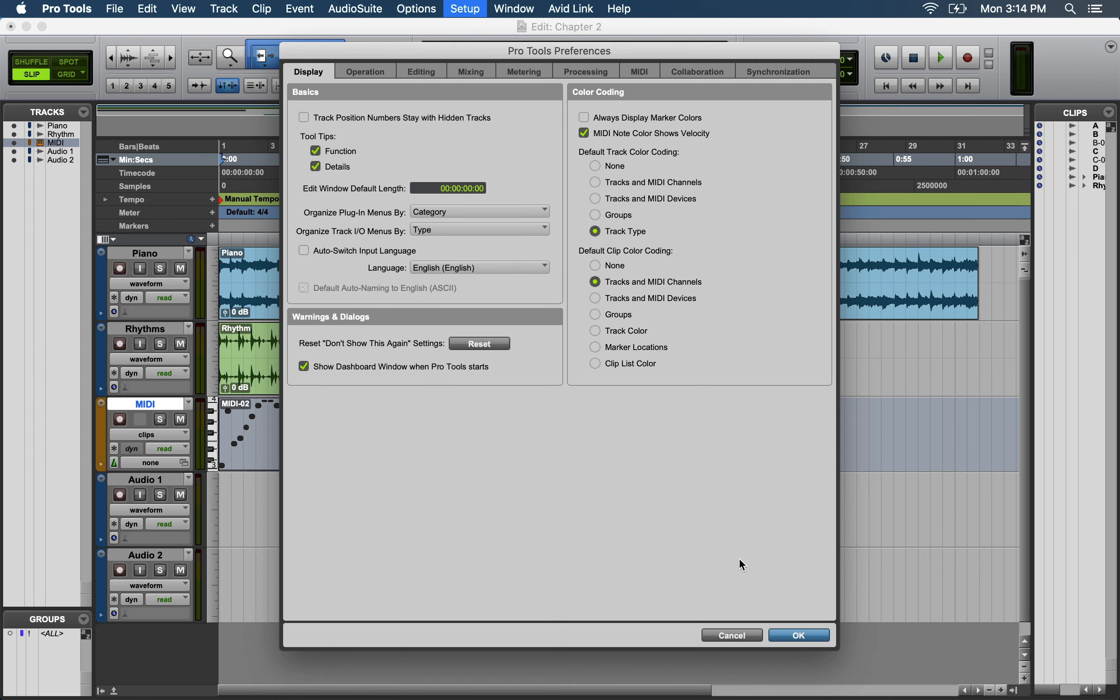
left_click(792, 635)
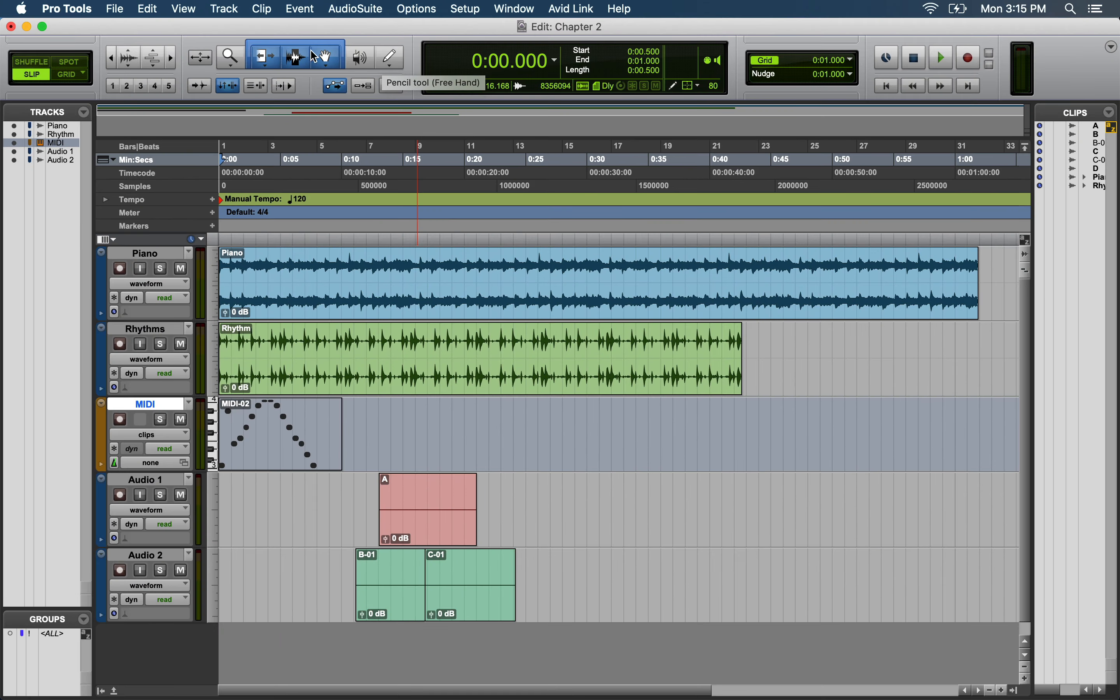
- Use the Zoomer tool to magnify the timeline two levels at the Piano clip, and zoom into a short range of the Rhythm clip
left_click(232, 61)
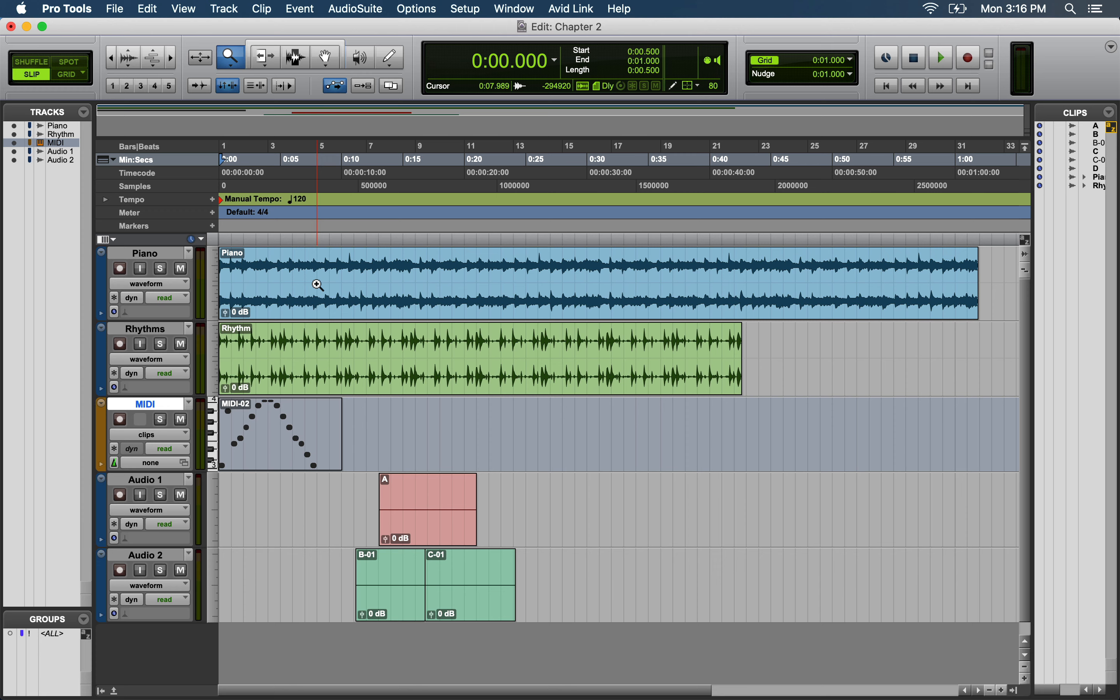
left_click(318, 284)
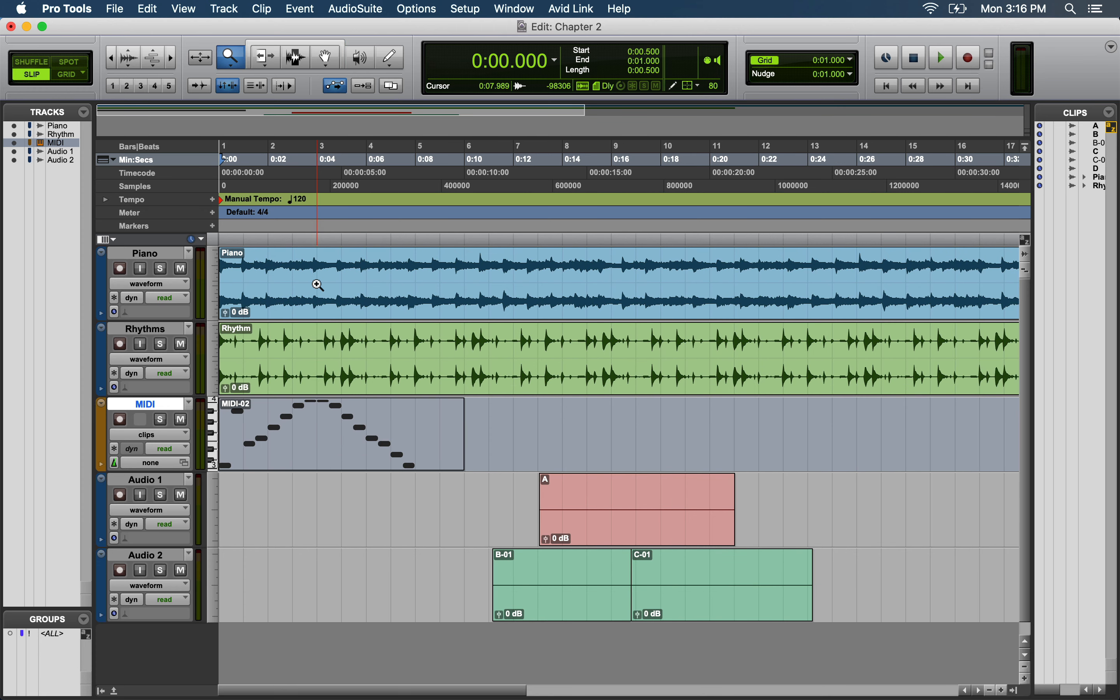
left_click(318, 284)
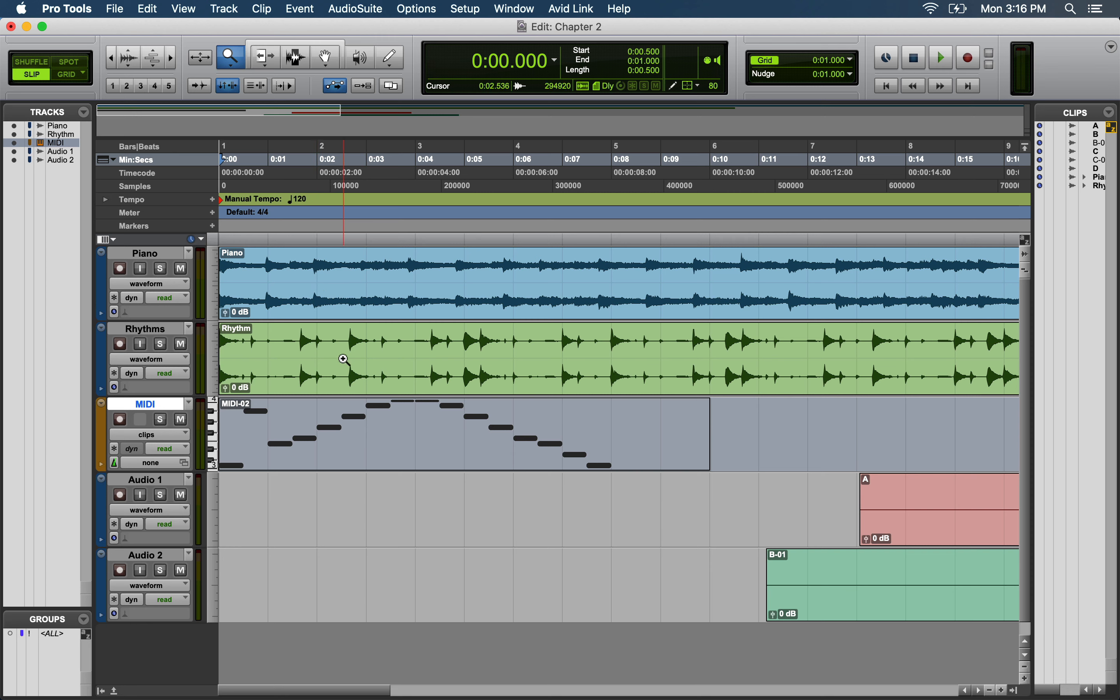
left_click_drag(343, 360, 413, 358)
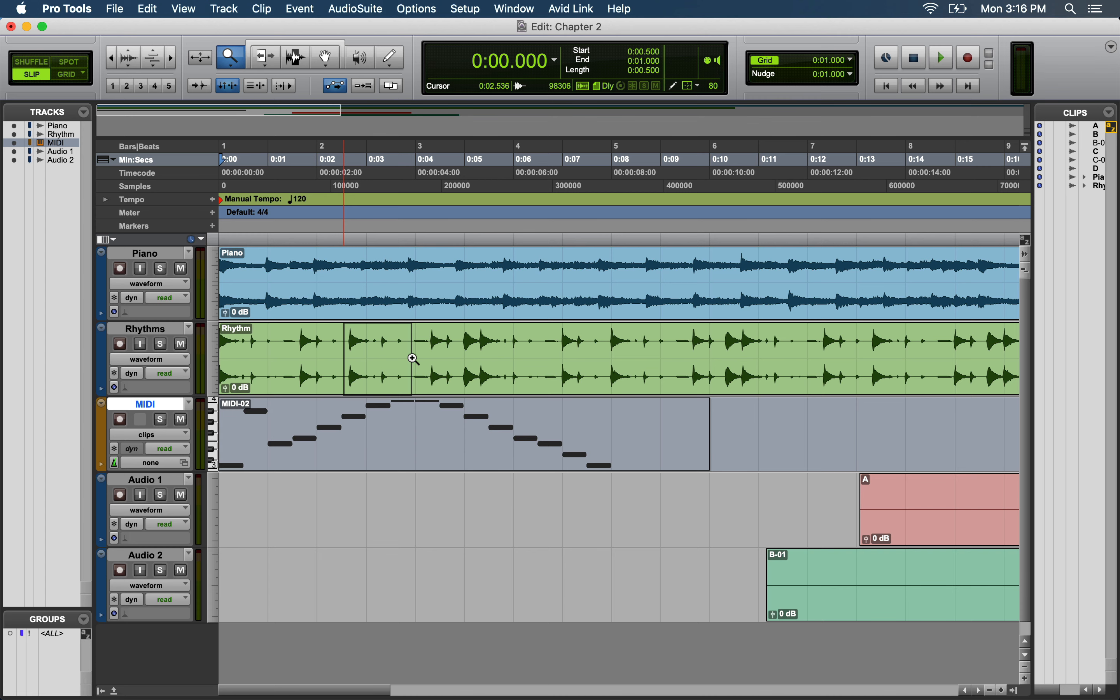
left_click_drag(413, 359, 413, 359)
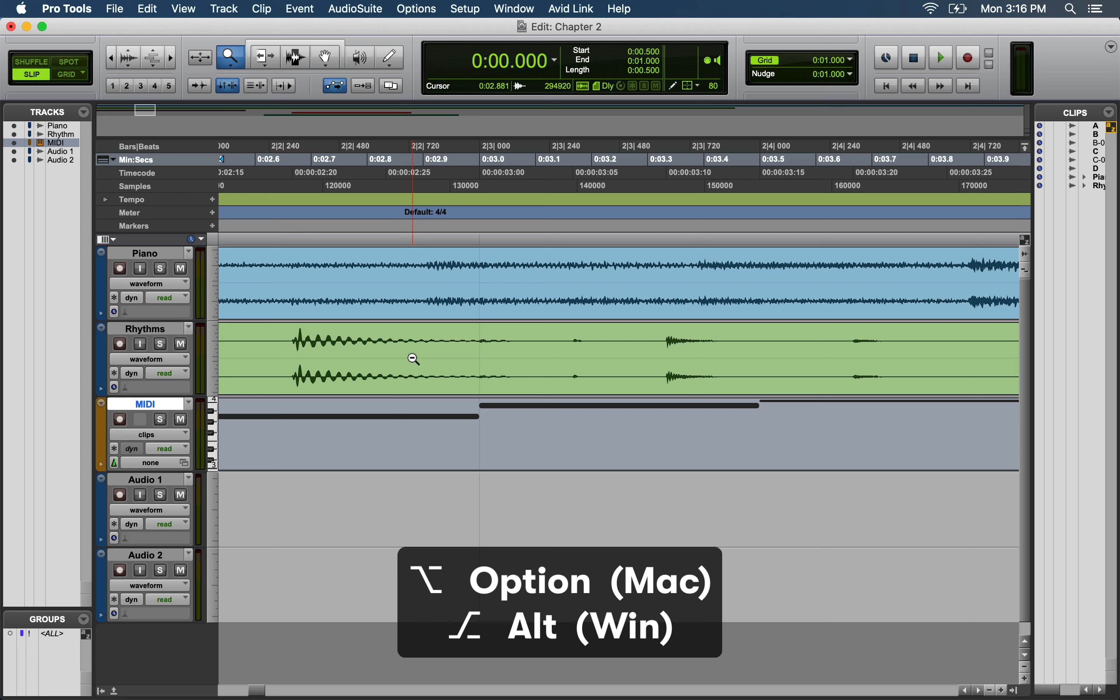
- Zoom back out with the Zoomer tool and fit the entire session in the Edit window
left_click(413, 359, "alt")
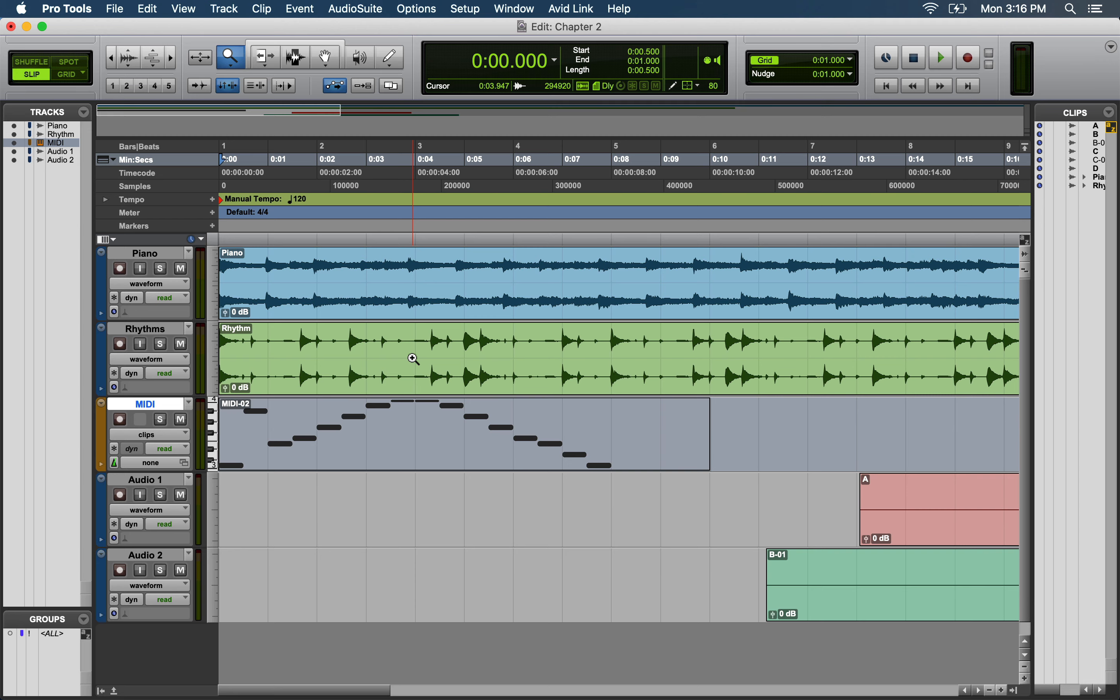
left_click(413, 359)
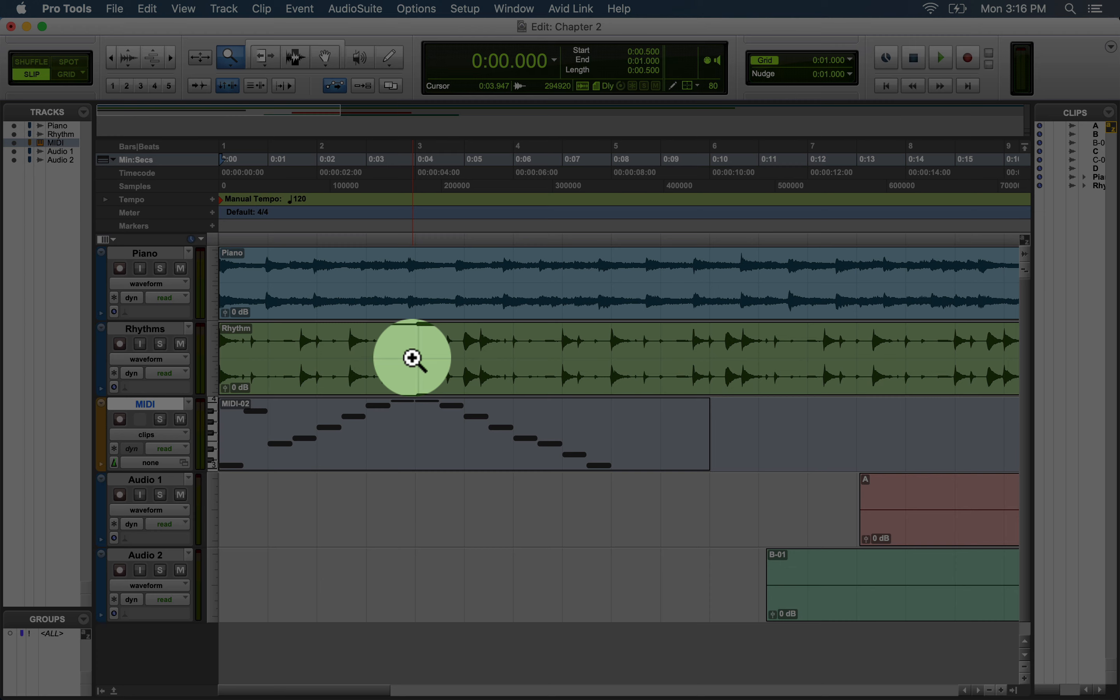
key("alt")
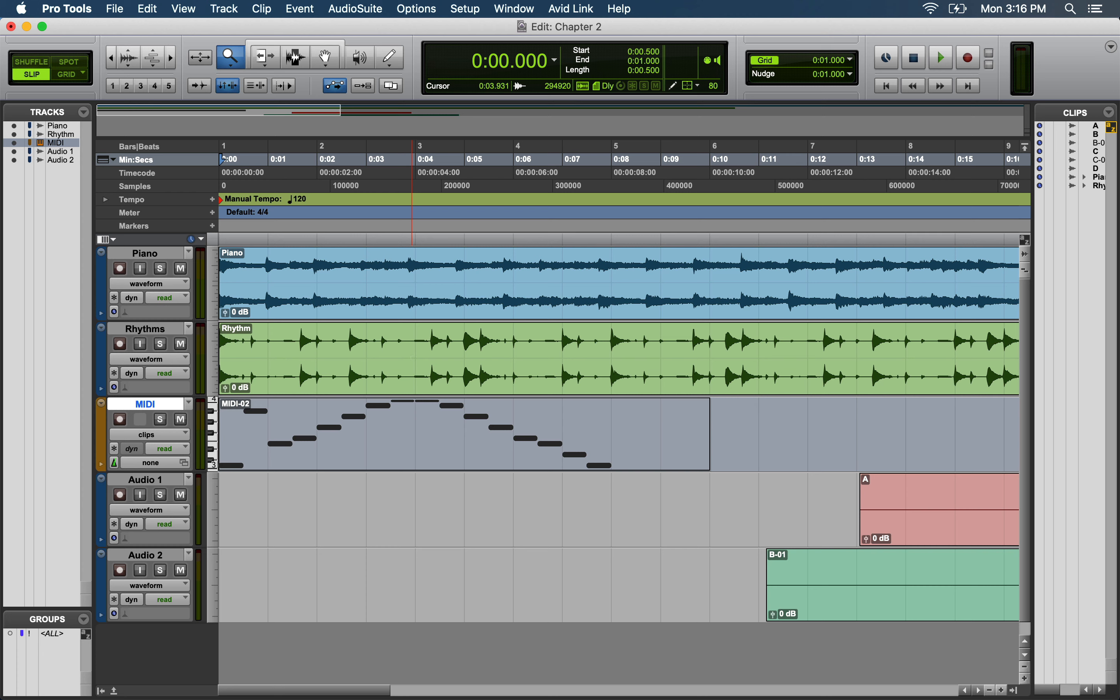
double_click(234, 67)
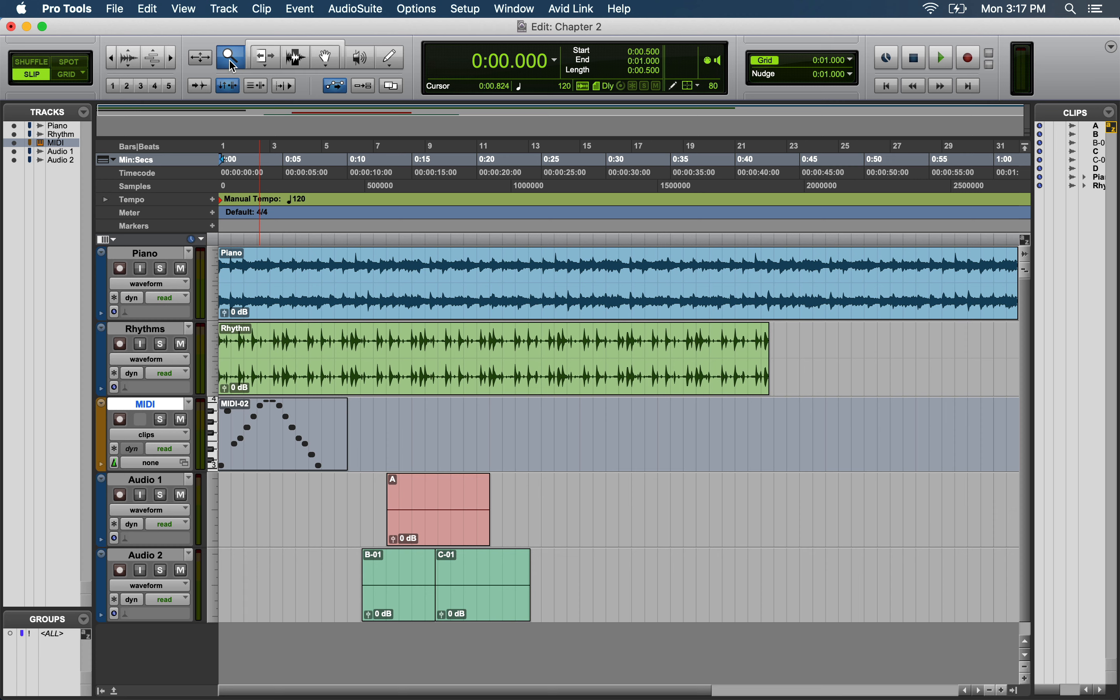
- Set the Zoomer tool to Single Zoom and zoom into a short range of the Rhythm clip starting around 0:06.5
left_click(234, 67)
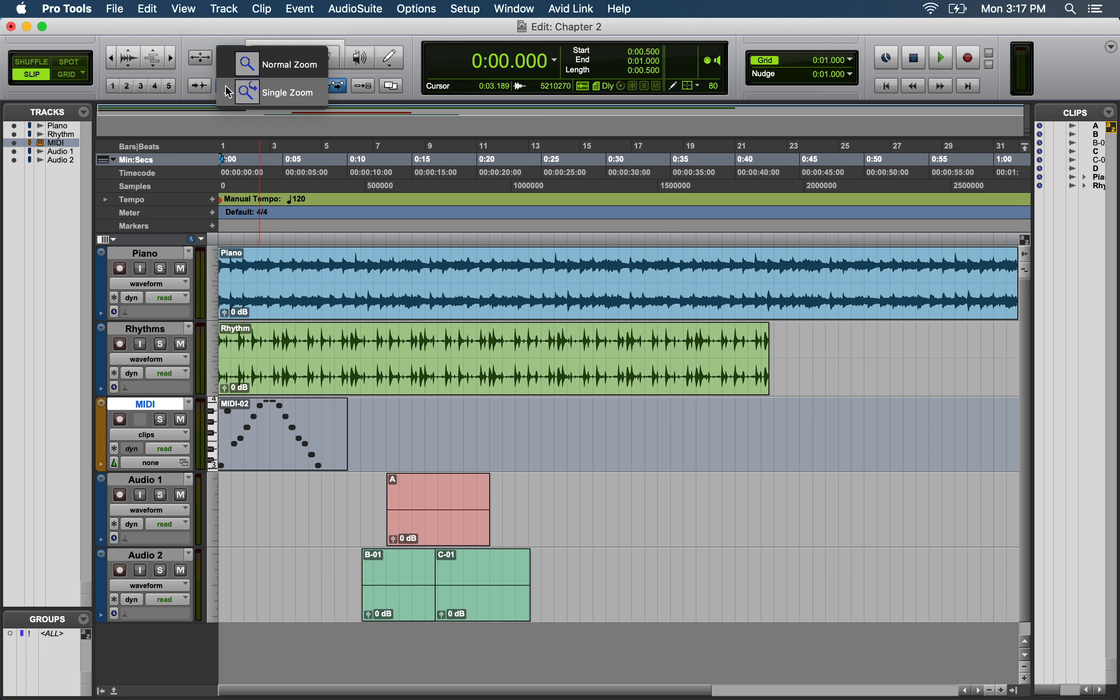
left_click(229, 93)
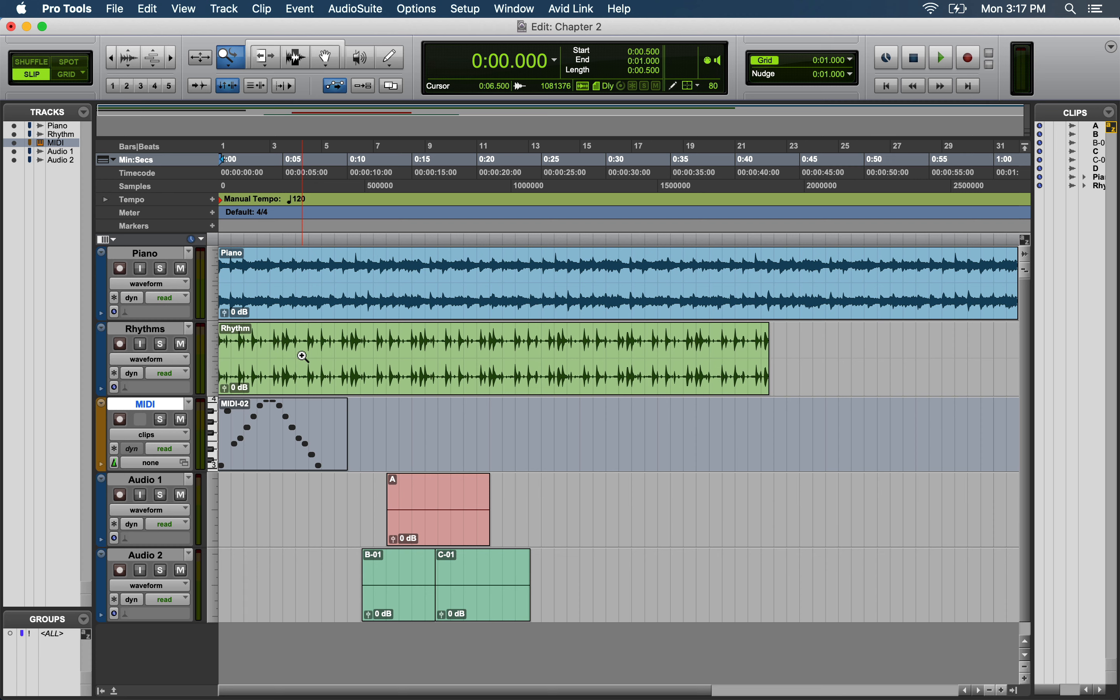
left_click_drag(321, 356, 378, 355)
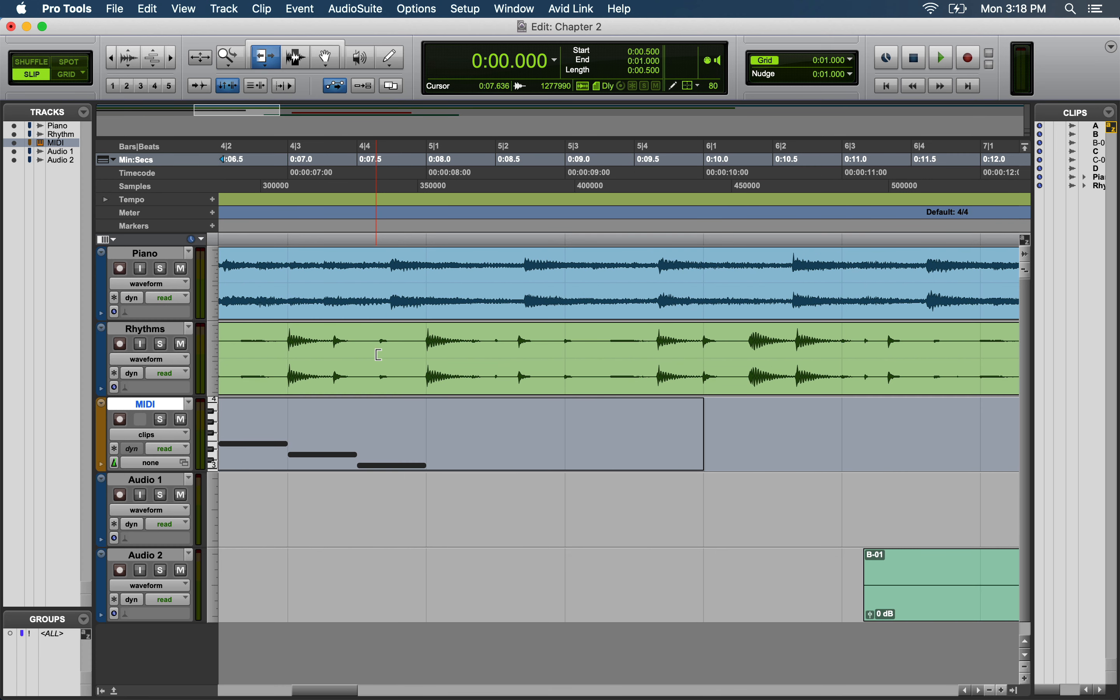
- Switch the Zoomer tool back to Normal Zoom and fit the entire session in the Edit window
left_click(233, 70)
left_click(233, 70)
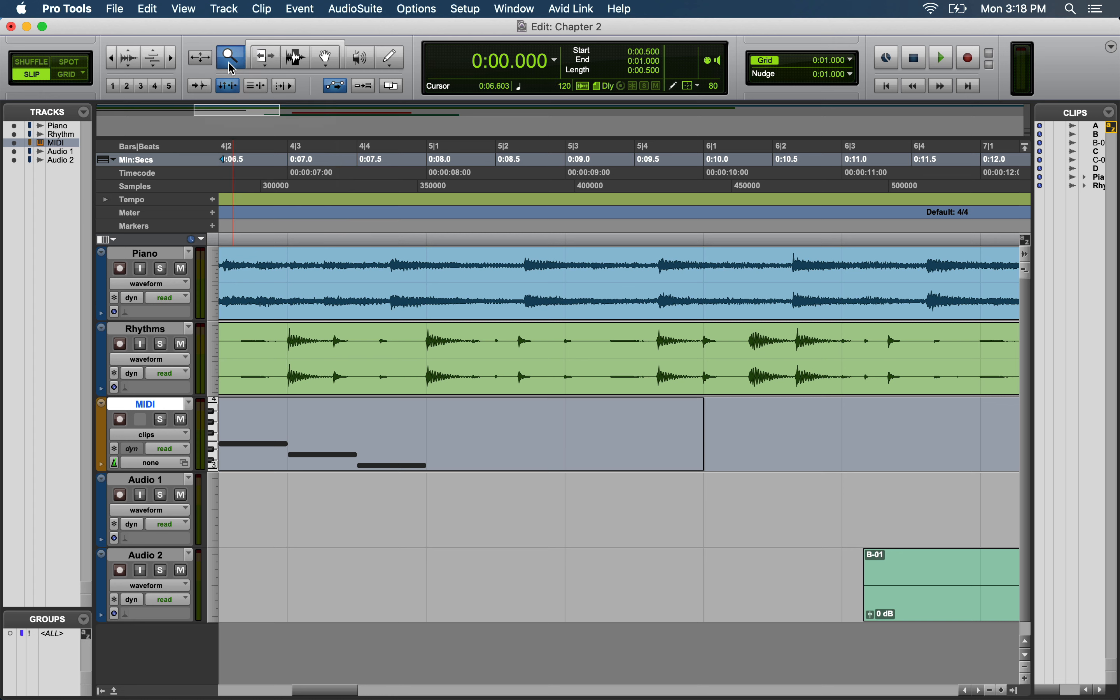
double_click(232, 65)
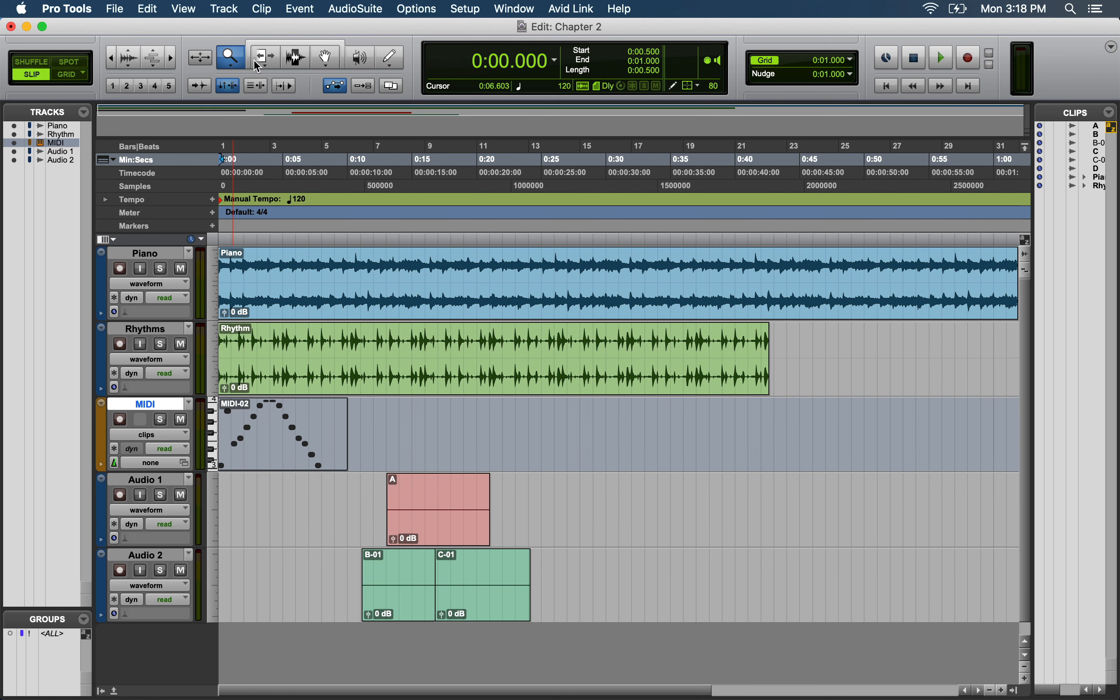
- Use the Trim tool to shorten clip A on the Audio 1 track from both its start and its end
left_click(266, 61)
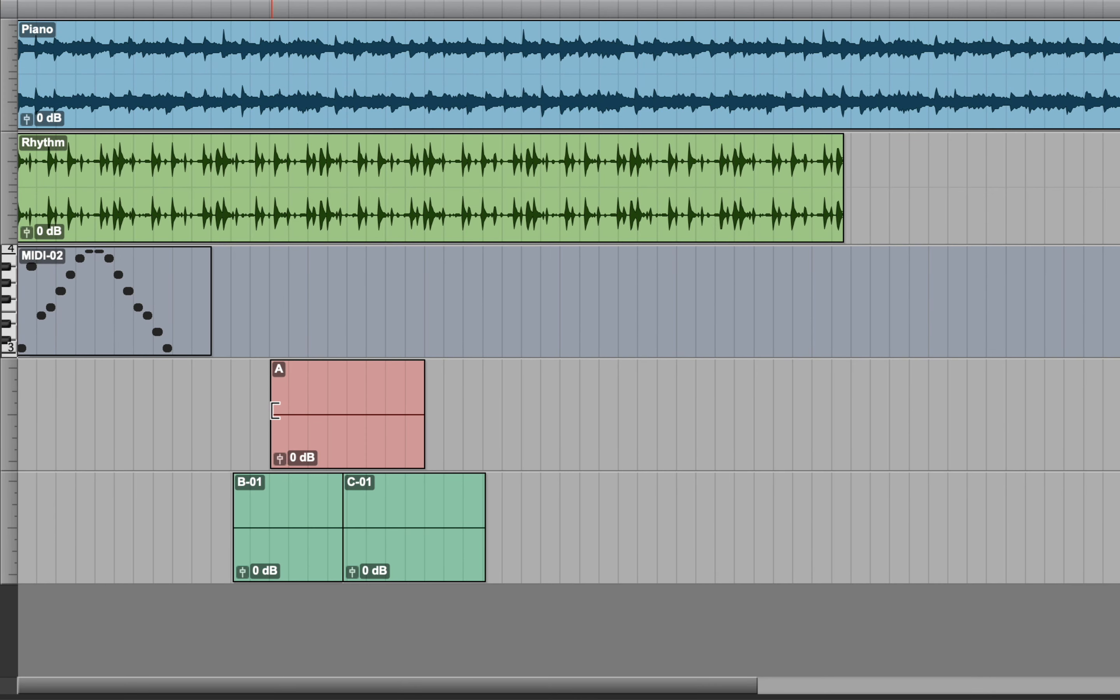
left_click_drag(276, 411, 311, 411)
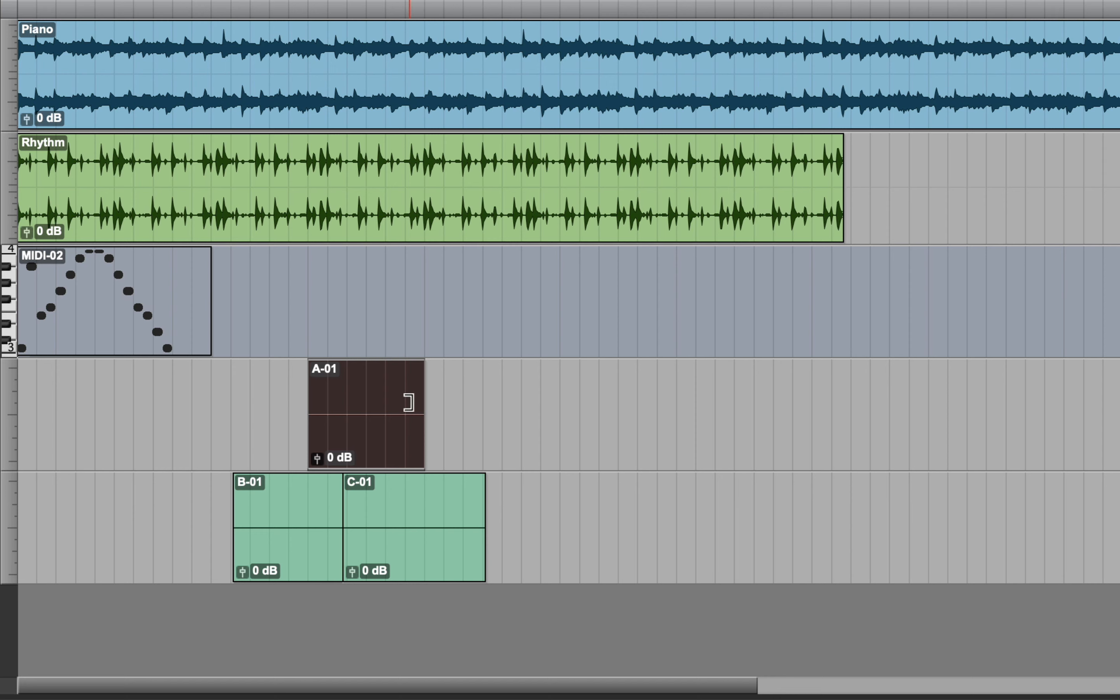
left_click_drag(415, 406, 374, 411)
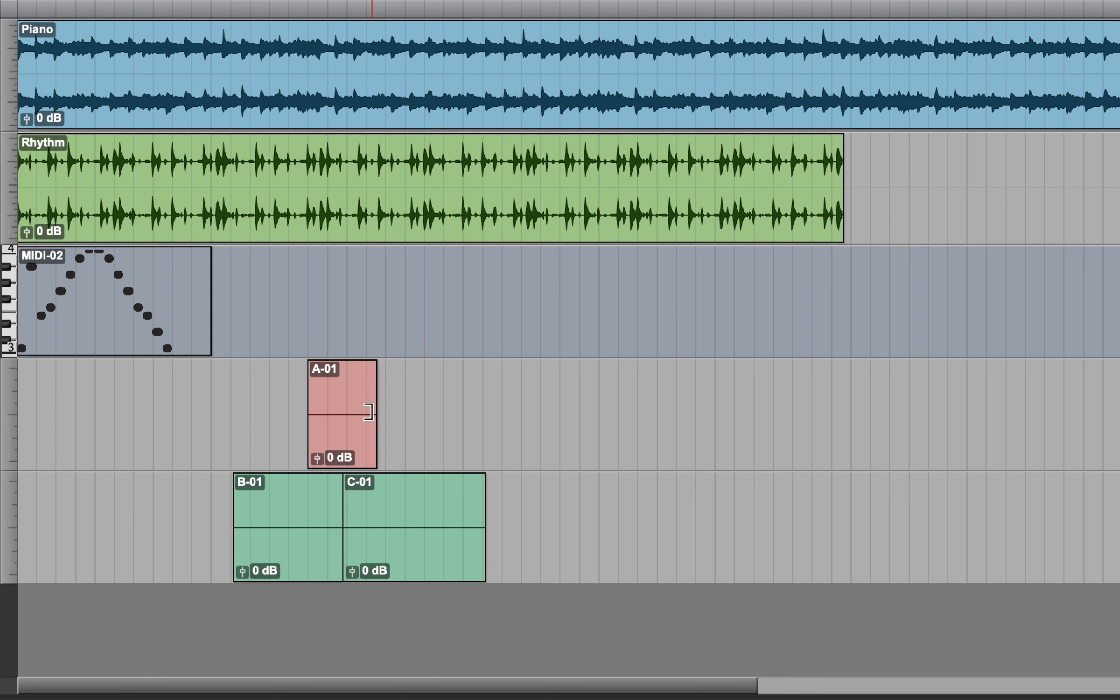
- Extend the end and start of the trimmed clip on Audio 1 back out to its full 8-second length
left_click_drag(370, 411, 463, 419)
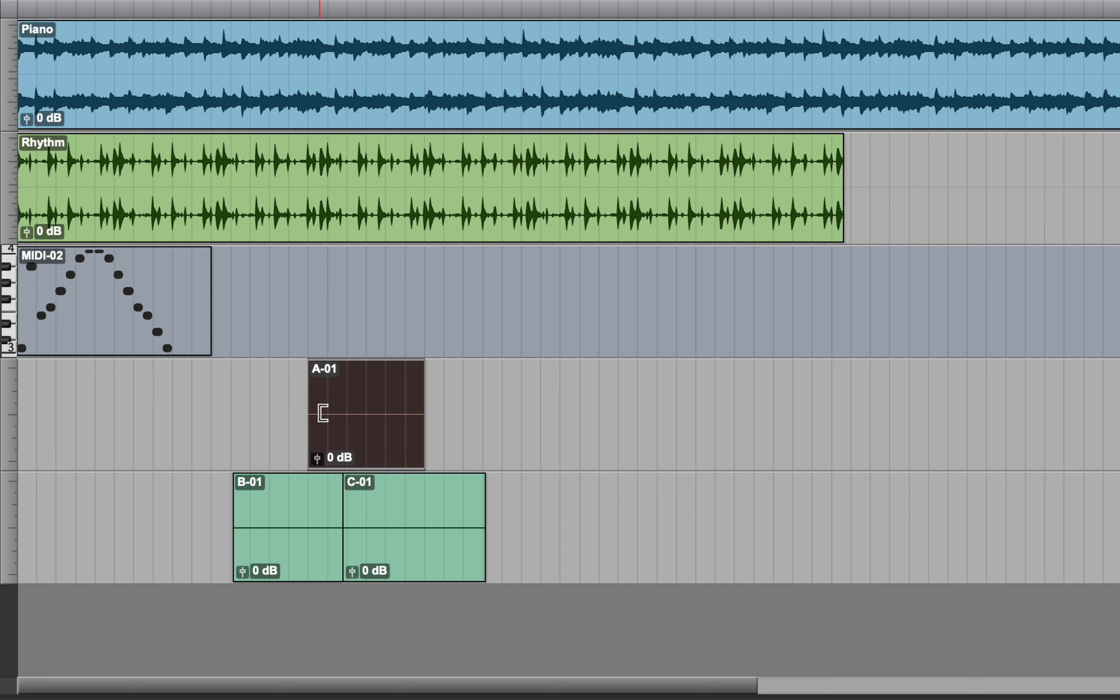
left_click_drag(318, 412, 244, 416)
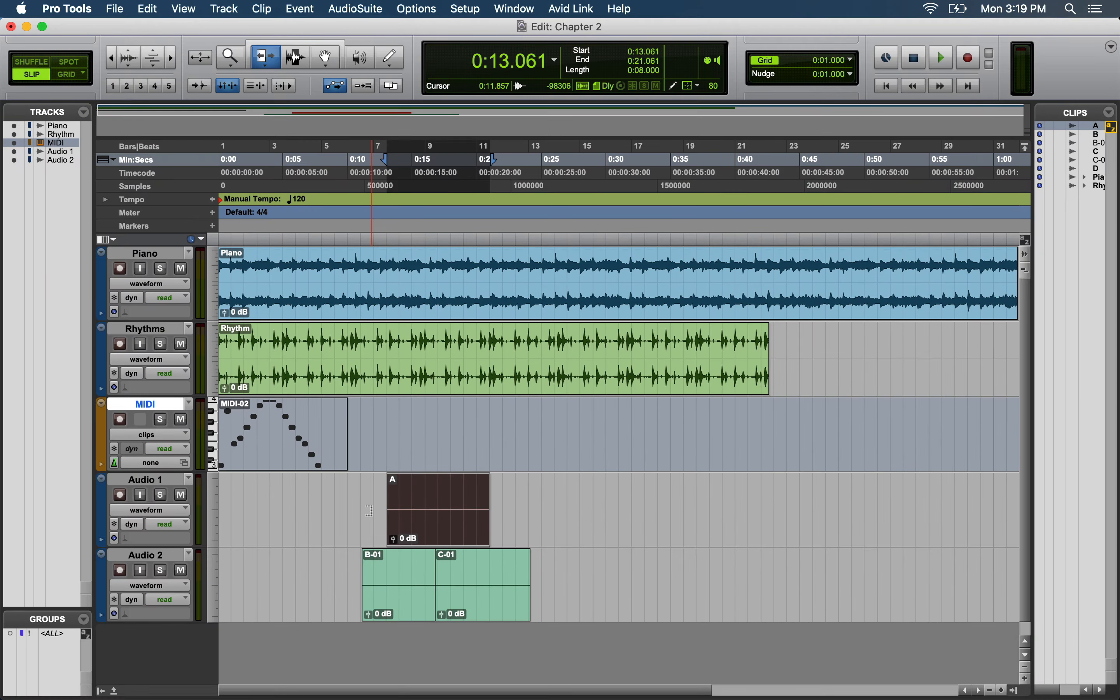
left_click(299, 163)
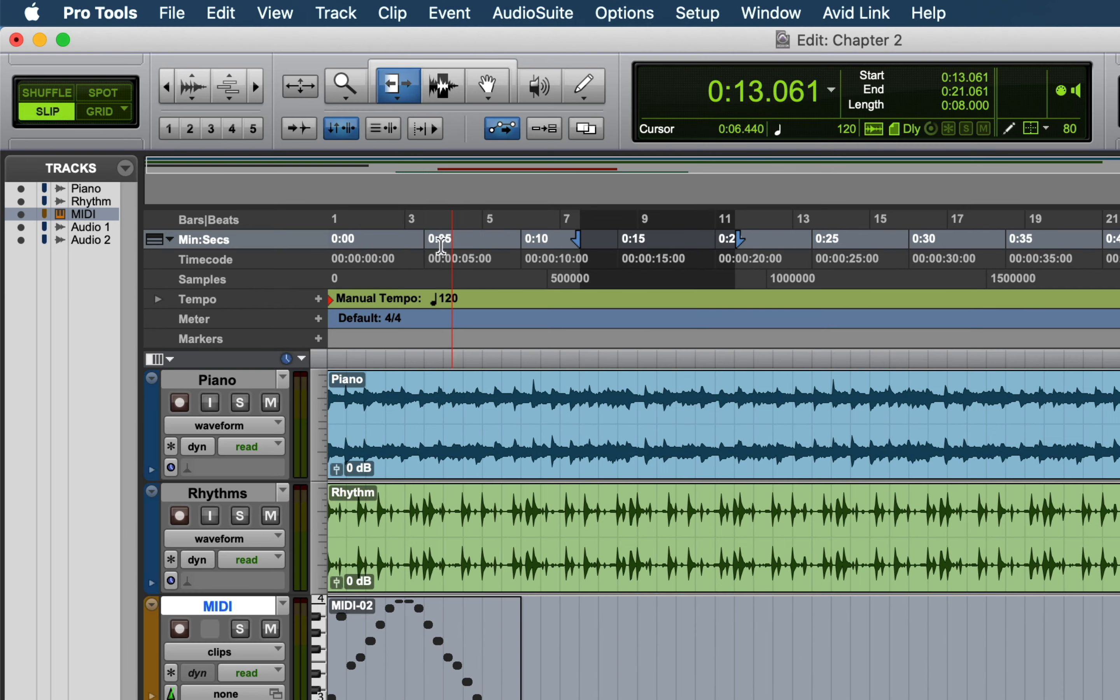
- Activate the Selector tool, return to the session start, and place the edit cursor at about 0:19.862 in the Rhythm clip
left_click(443, 93)
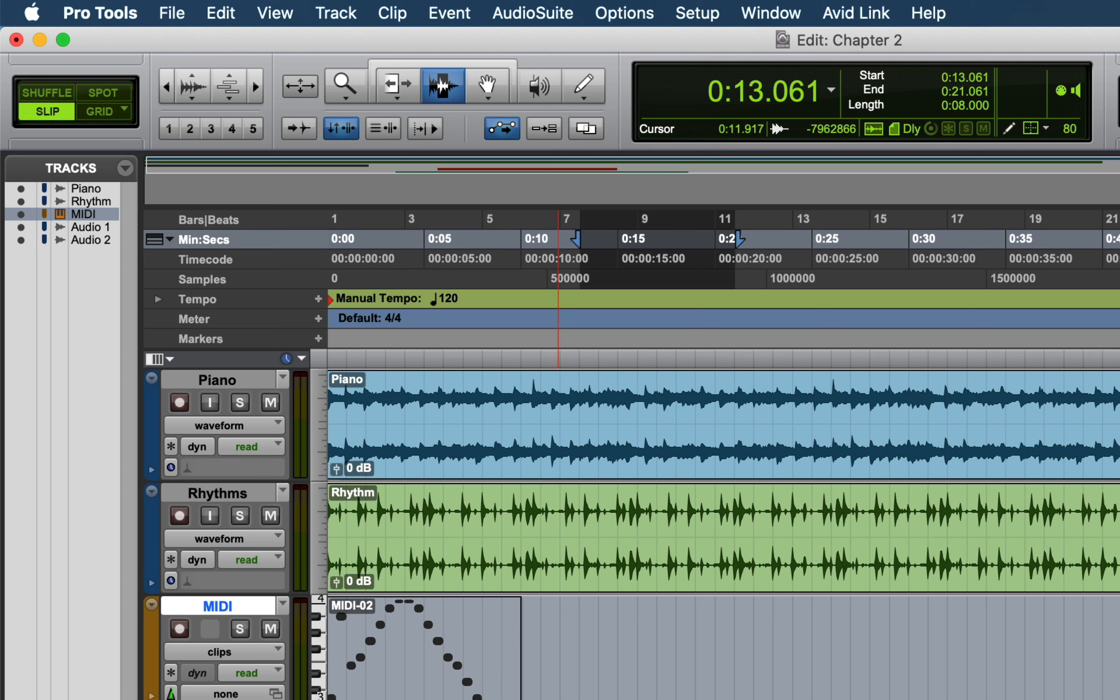
key("Return")
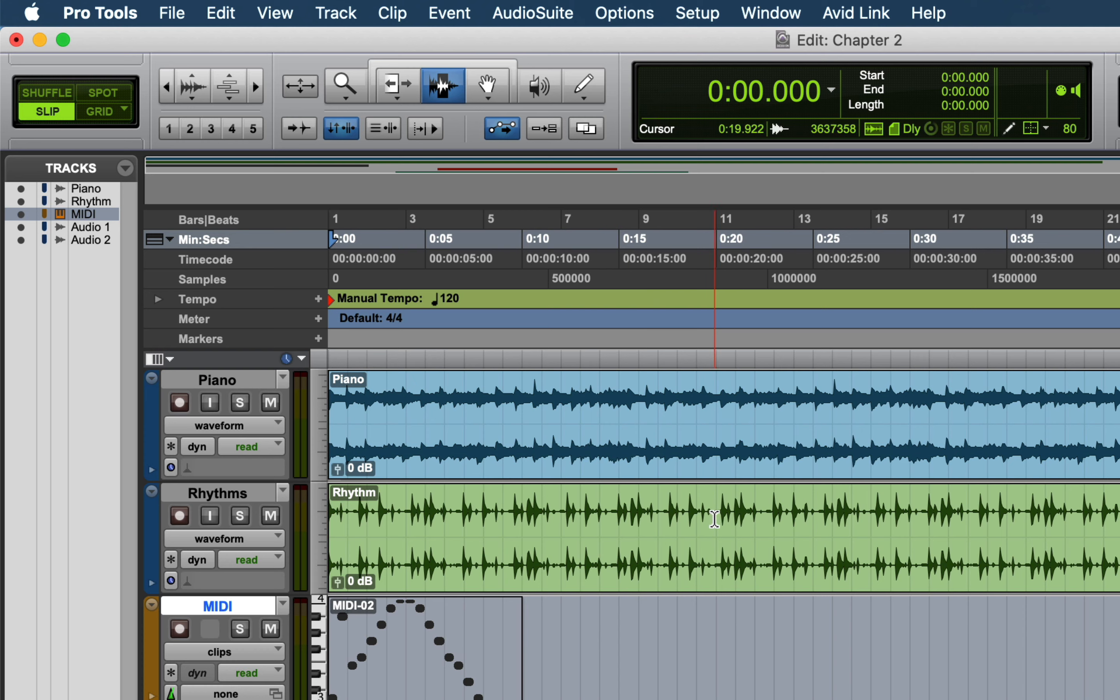
left_click(713, 519)
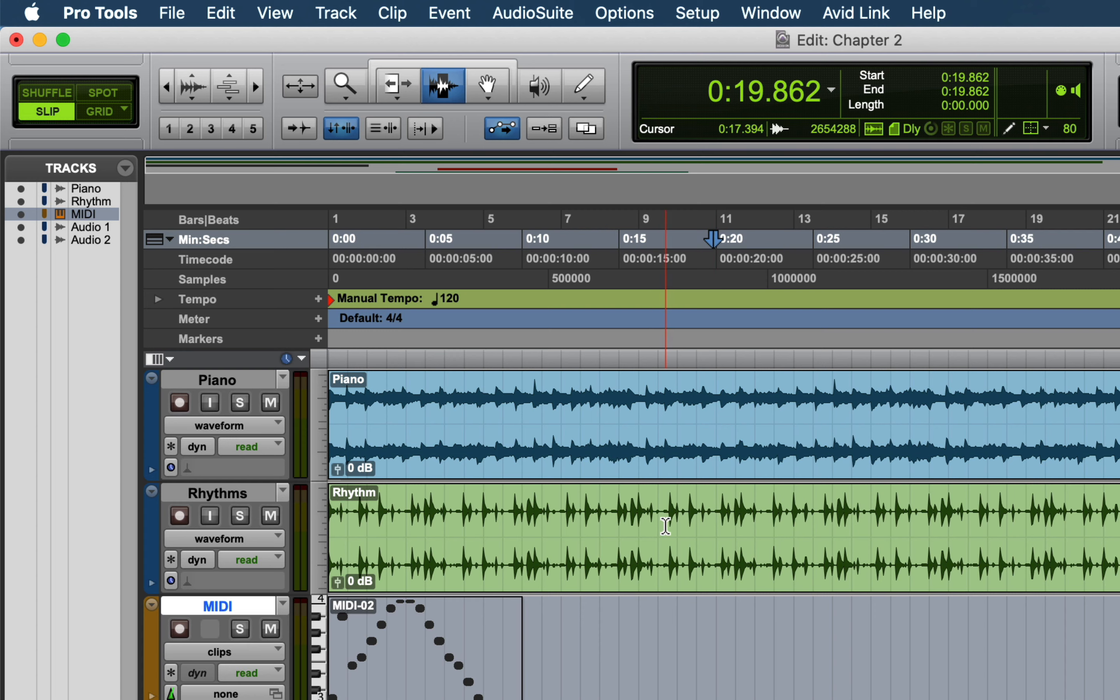
- Select about 0:17.394 to 0:22.871 in the Rhythm clip, clear it, and select about 0:16.190 to 0:30.936 across Piano and Rhythms, clearing that too
left_click(665, 525)
left_click_drag(665, 526, 771, 528)
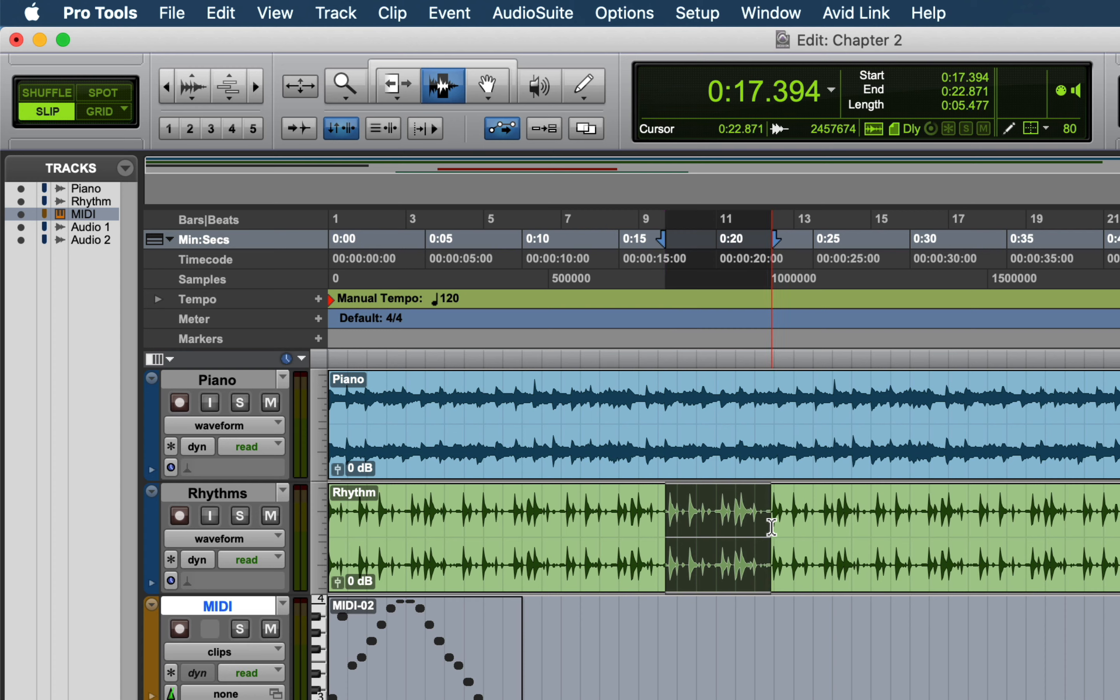
left_click(771, 528)
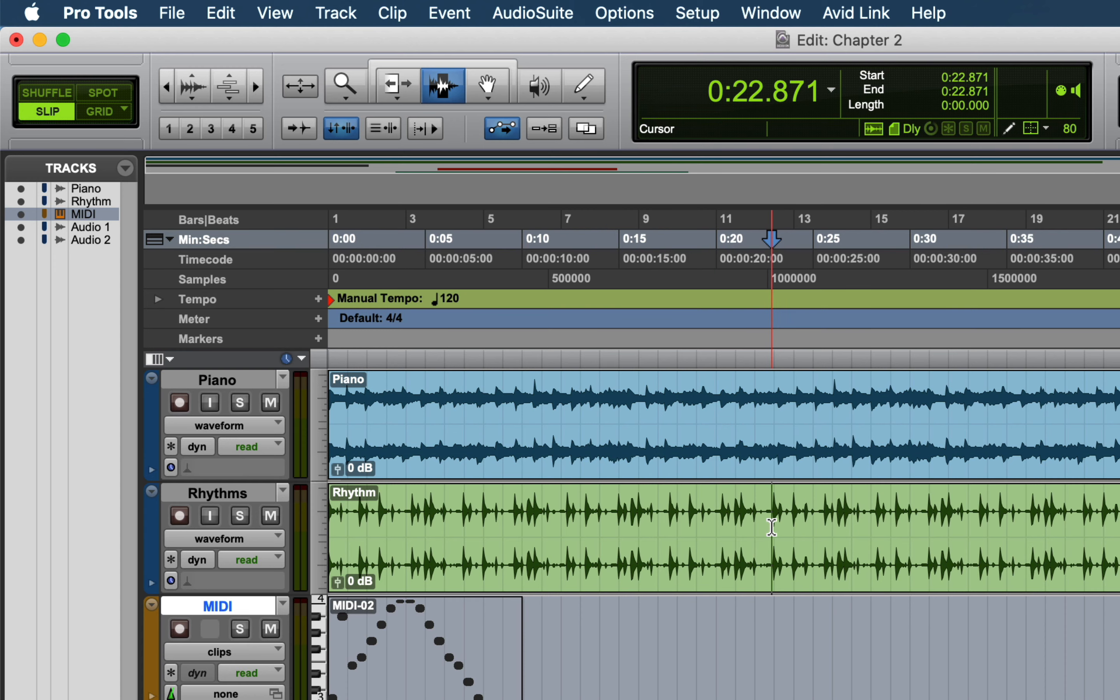
left_click_drag(642, 399, 928, 518)
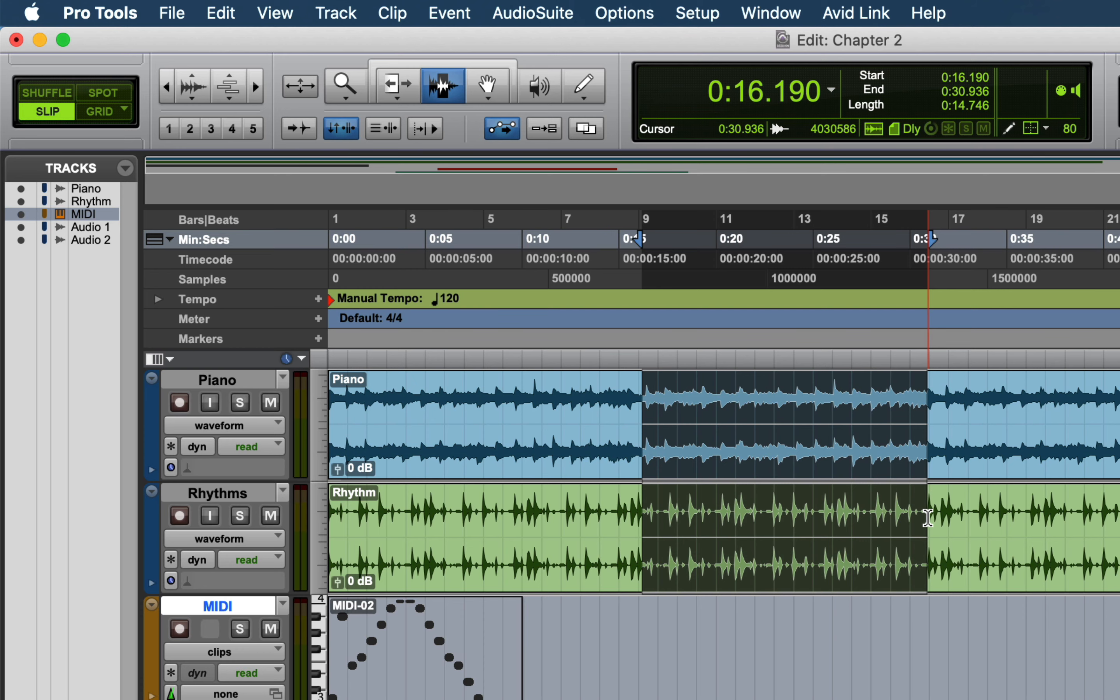
left_click(928, 518)
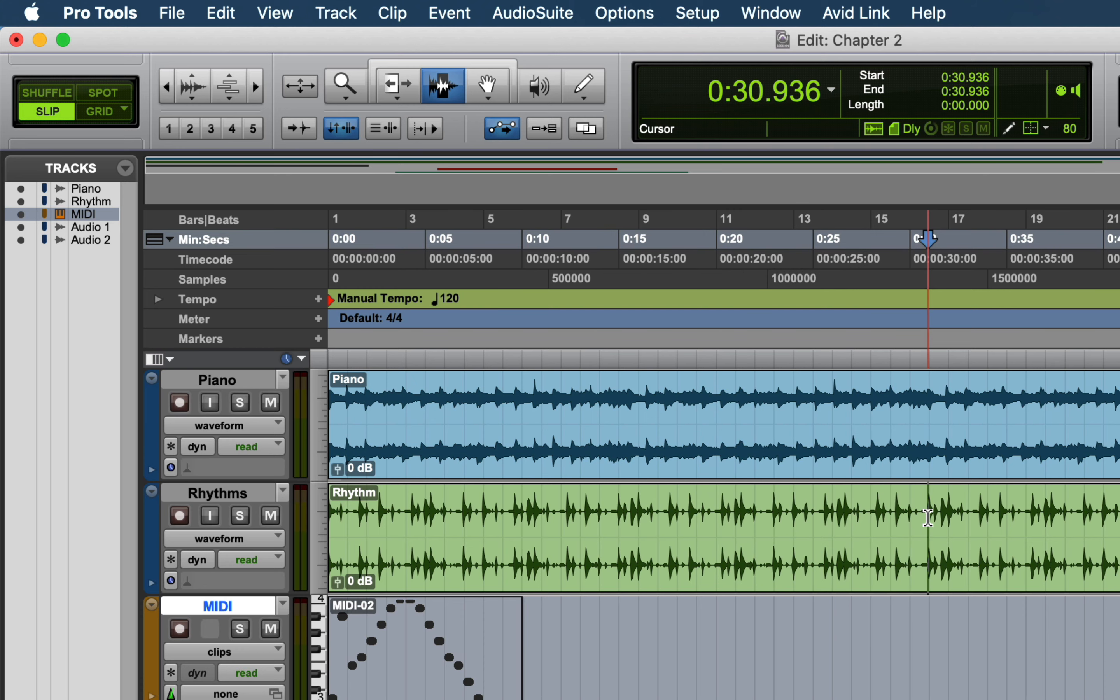
- Place the cursor at about 0:11.736 in the Rhythm clip, extend the selection to about 0:27.806, and return to the session start
left_click(554, 521)
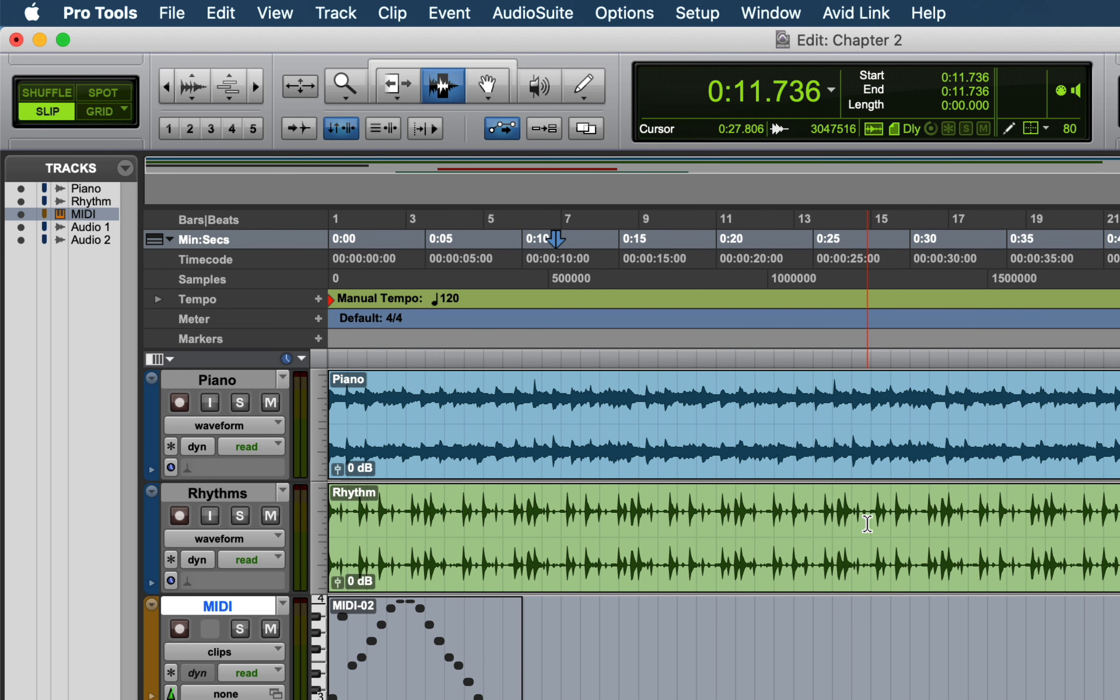
left_click(867, 523, "shift")
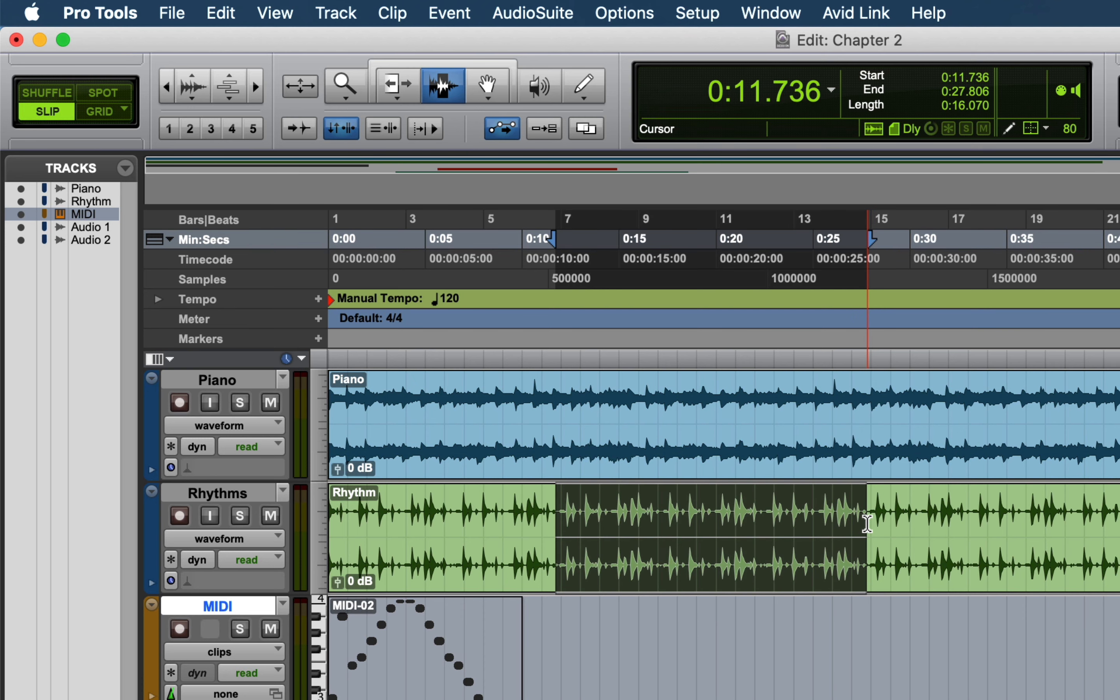
key("Return")
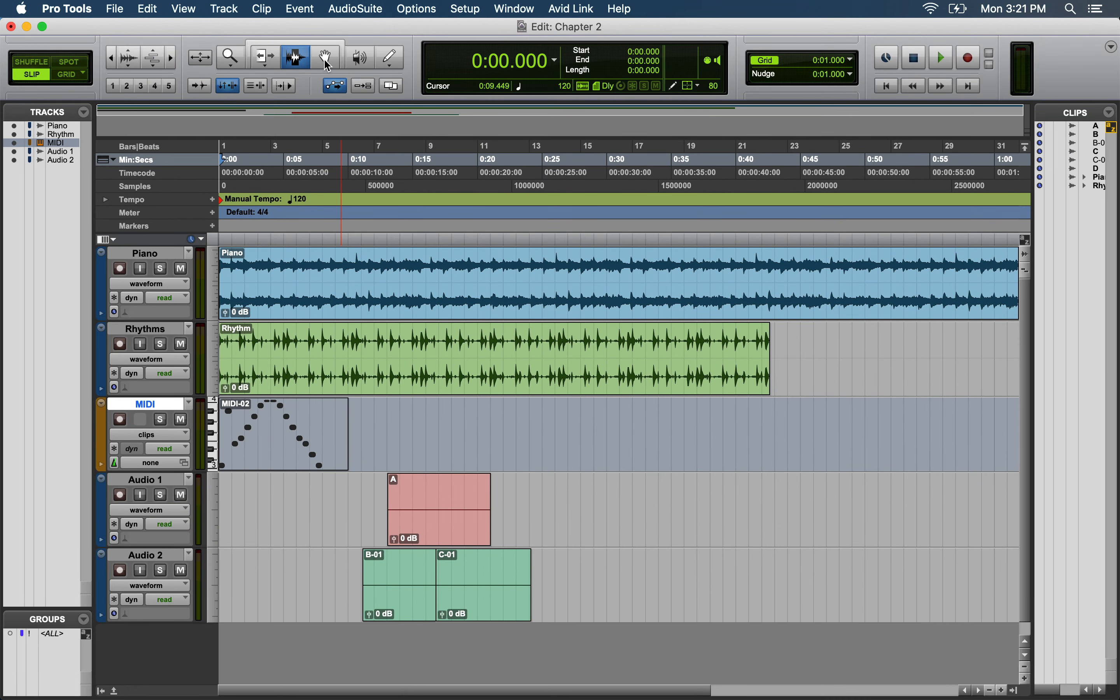
- Try moving the Rhythm clip with the Grabber tool and undo the move
left_click(391, 70)
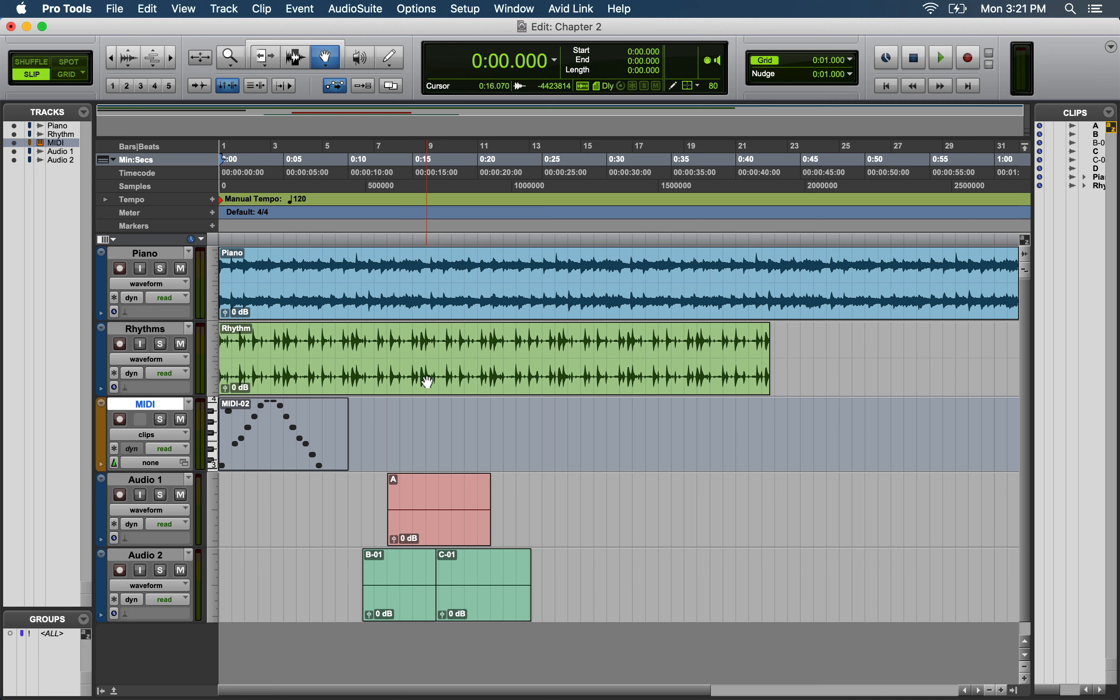
left_click_drag(435, 365, 534, 379)
key("super+z")
- Grab the MIDI-02 clip at the session start, and move clip A slightly later on the Audio 1 track
mouse_move(286, 456)
left_mouse_down()
mouse_move(419, 454)
mouse_move(263, 454)
left_mouse_up()
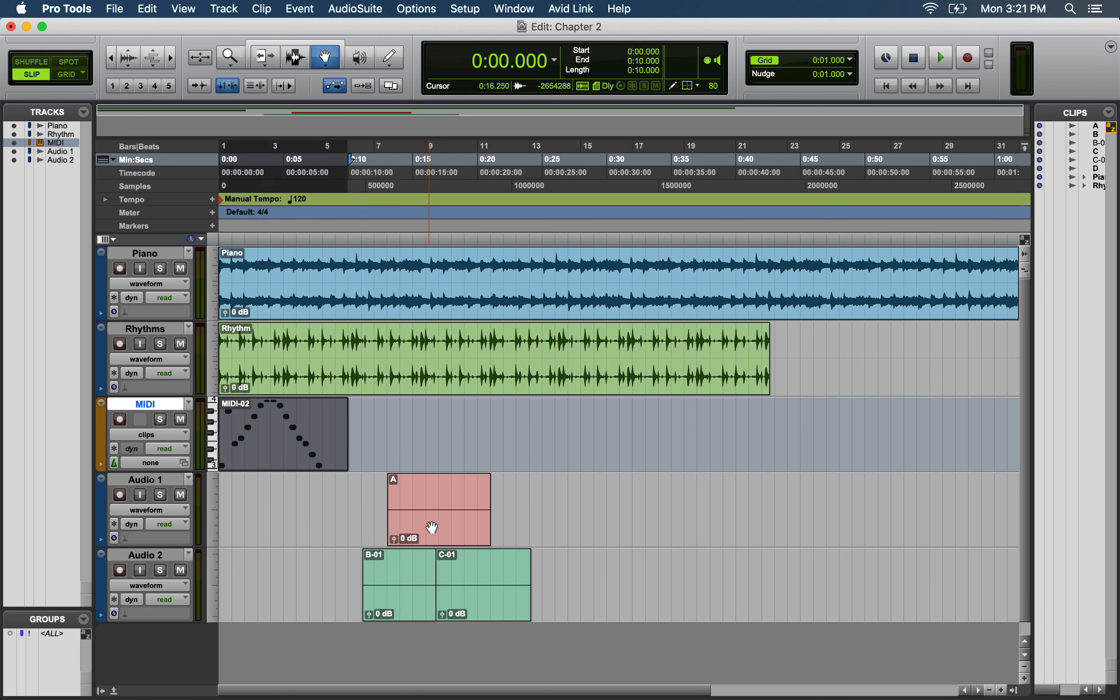
mouse_move(433, 527)
left_mouse_down()
mouse_move(528, 520)
mouse_move(441, 524)
left_mouse_up()
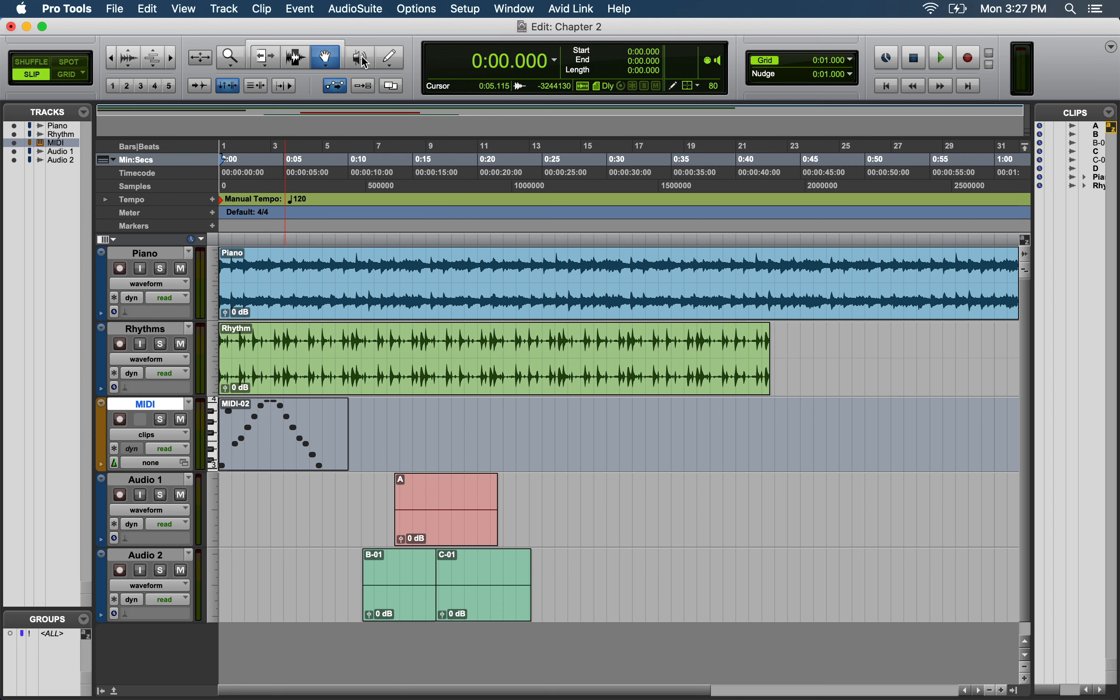
- Use the Scrubber tool to audition the Piano track from about 0:06.620, and scrub across the Piano and Rhythms tracks together
left_click(361, 60)
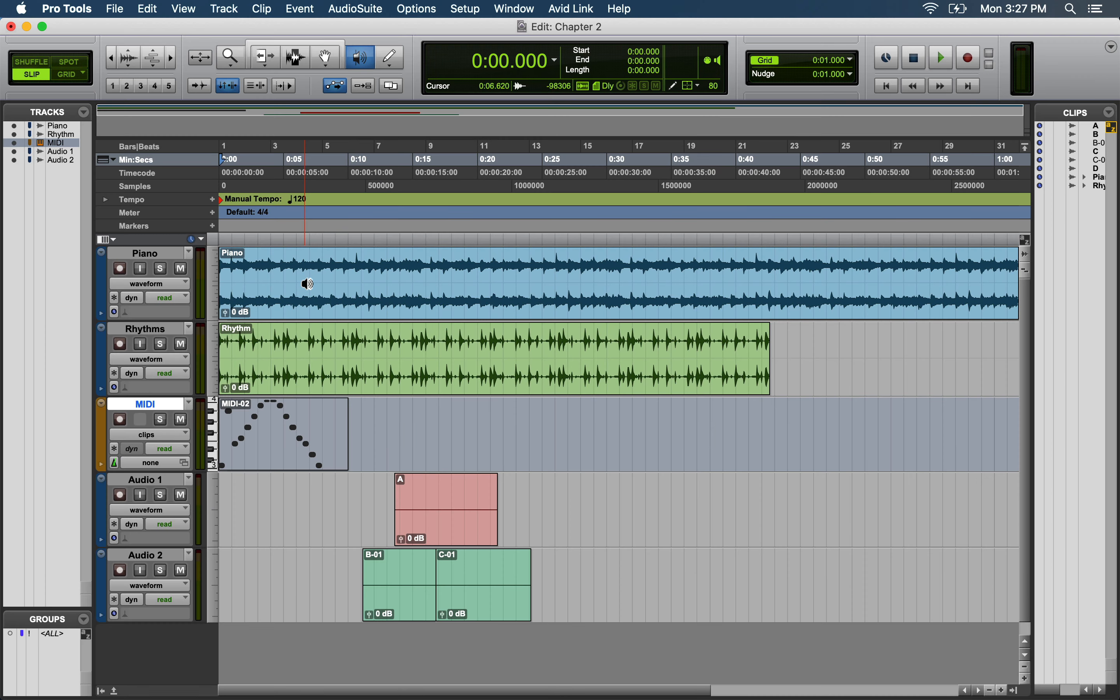
left_click_drag(307, 284, 347, 284)
left_click_drag(301, 321, 318, 358)
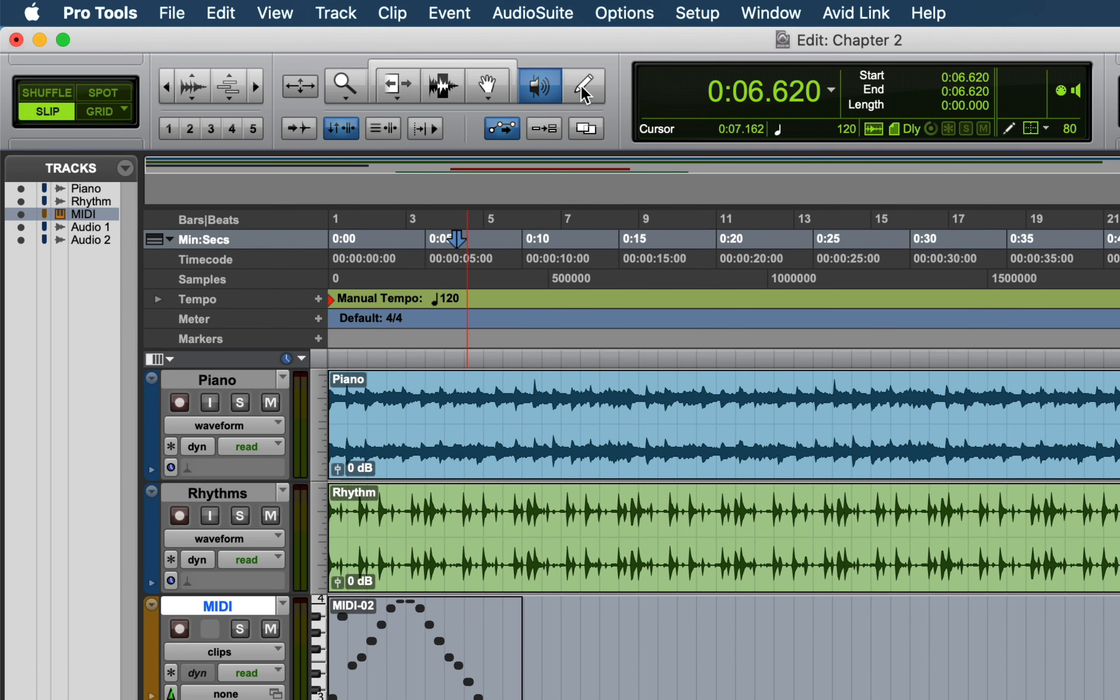
- Magnify the Rhythm clip with the Zoomer tool down to sample level around 0:07.030 to 0:07.034
left_click(389, 59)
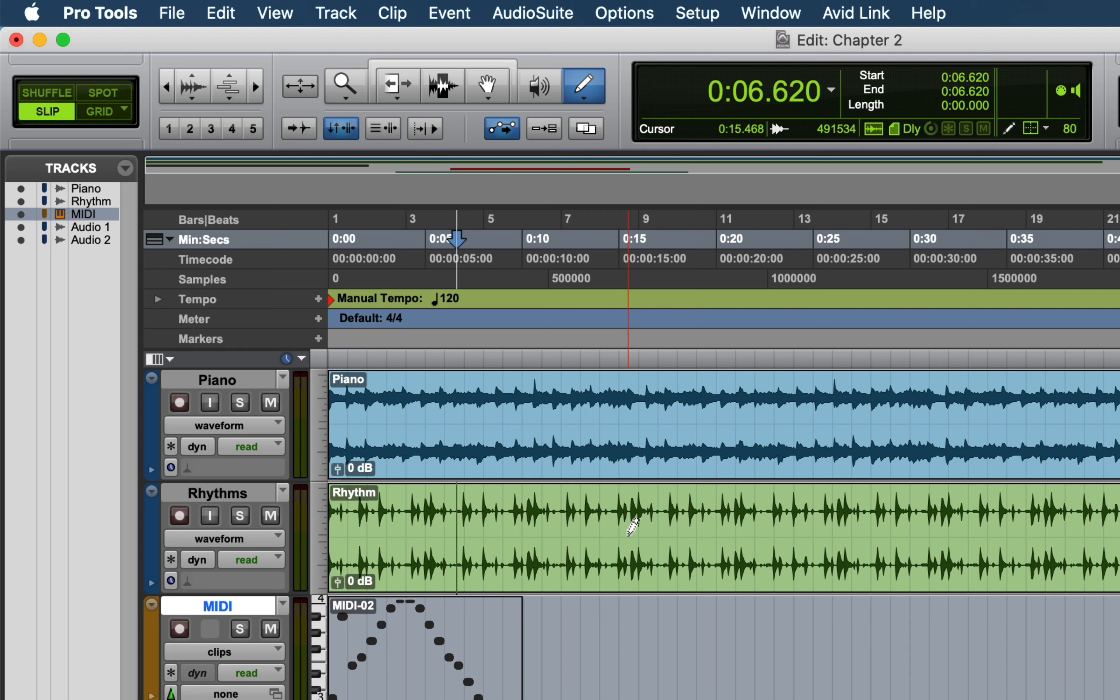
left_click(343, 89)
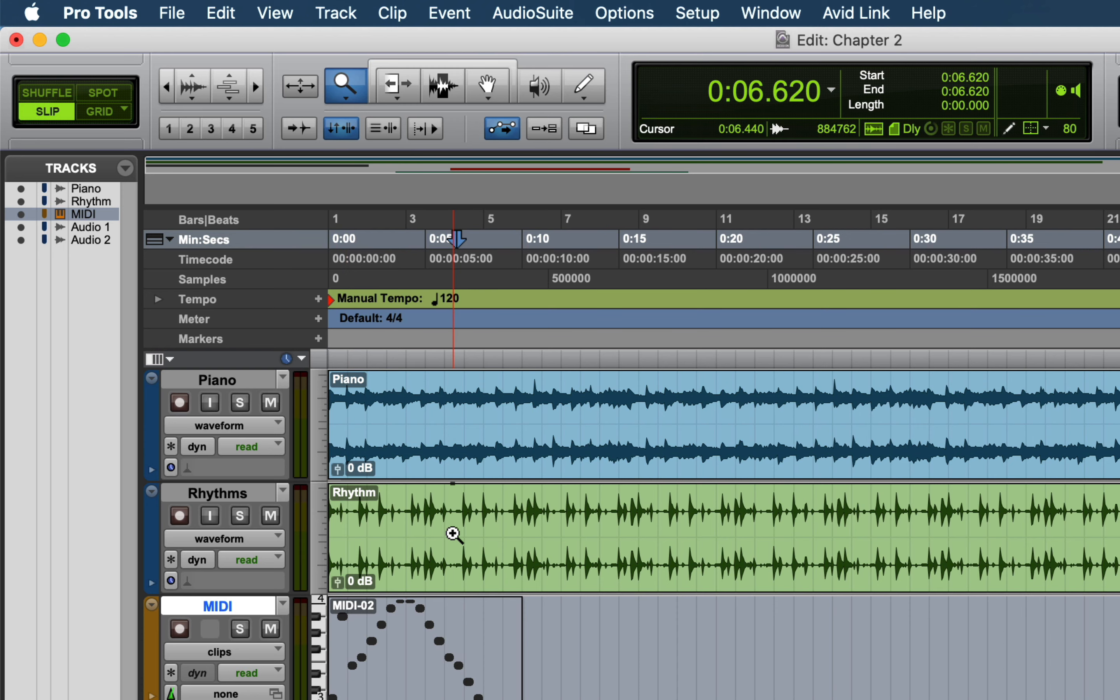
left_click_drag(453, 532, 472, 534)
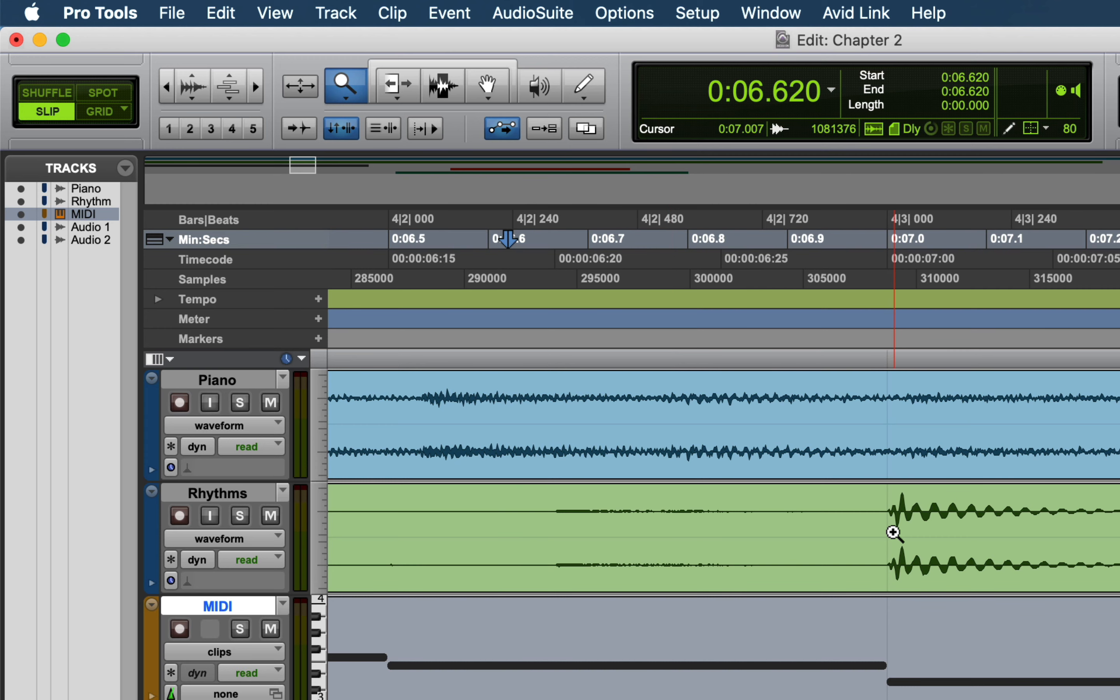
left_click_drag(891, 528, 969, 538)
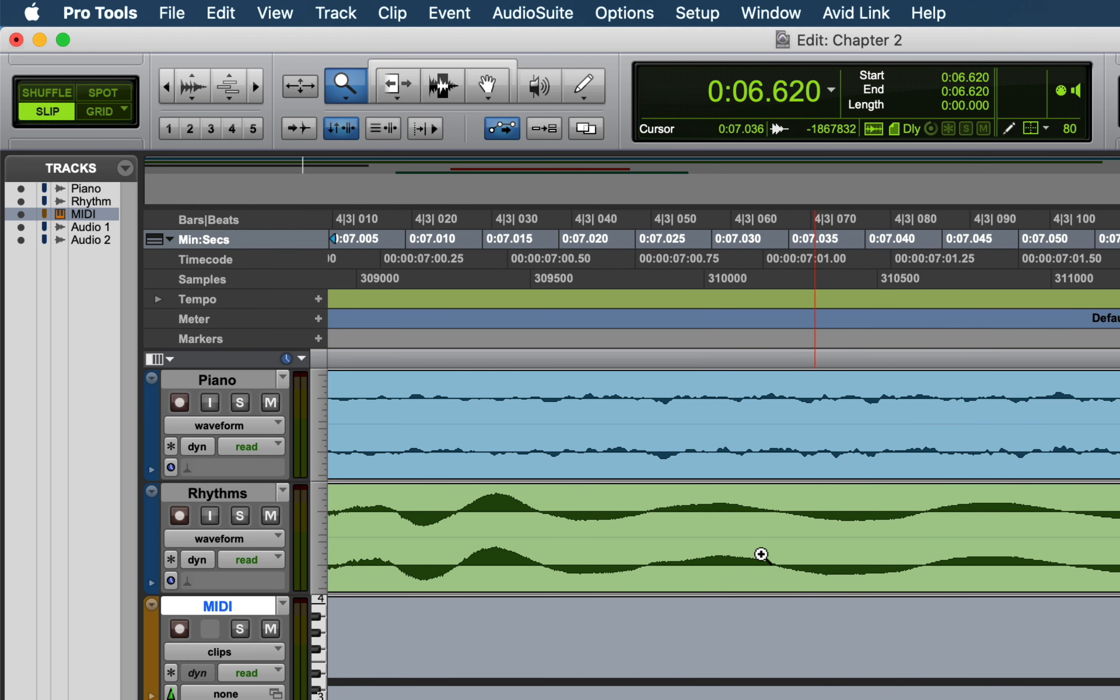
left_click_drag(702, 550, 837, 560)
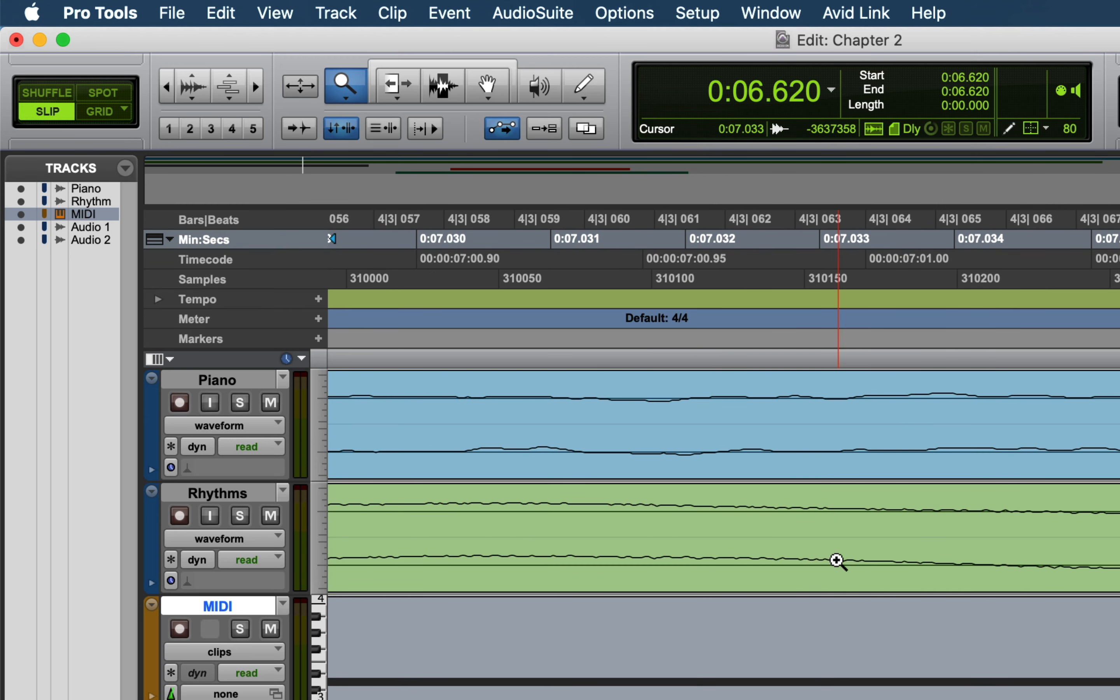
- Redraw part of the Rhythm clip's lower-channel waveform around 0:07.031 to 0:07.032 with the Pencil tool, and undo the pencil edit
left_click(584, 87)
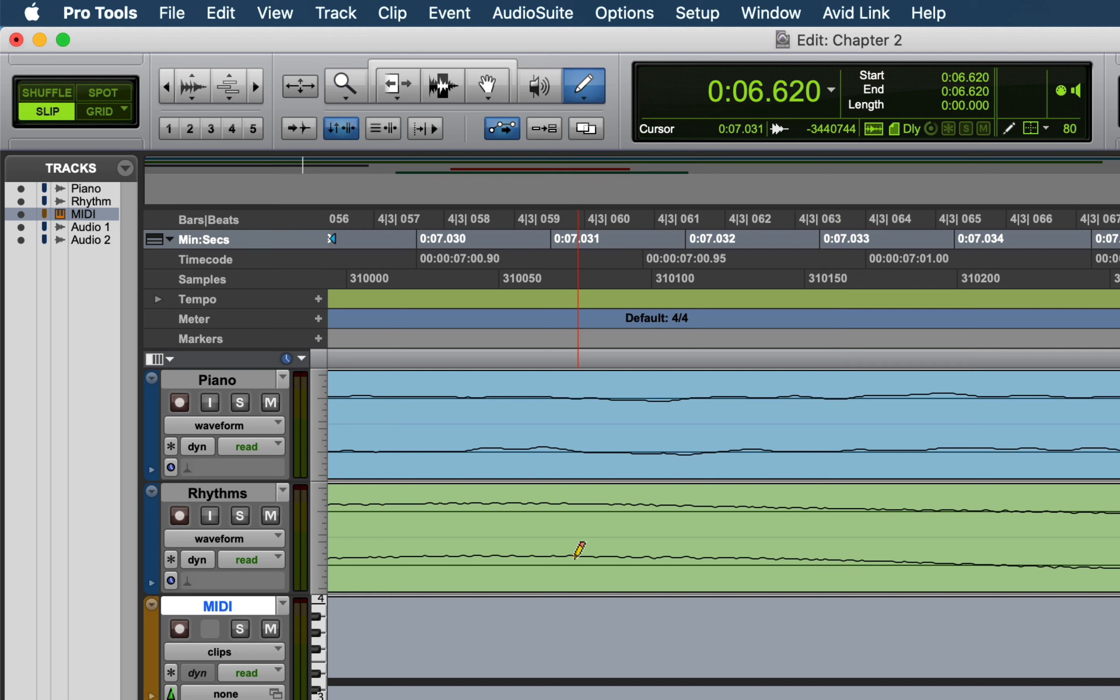
mouse_move(563, 554)
left_mouse_down()
mouse_move(619, 541)
mouse_move(755, 578)
mouse_move(788, 559)
left_mouse_up()
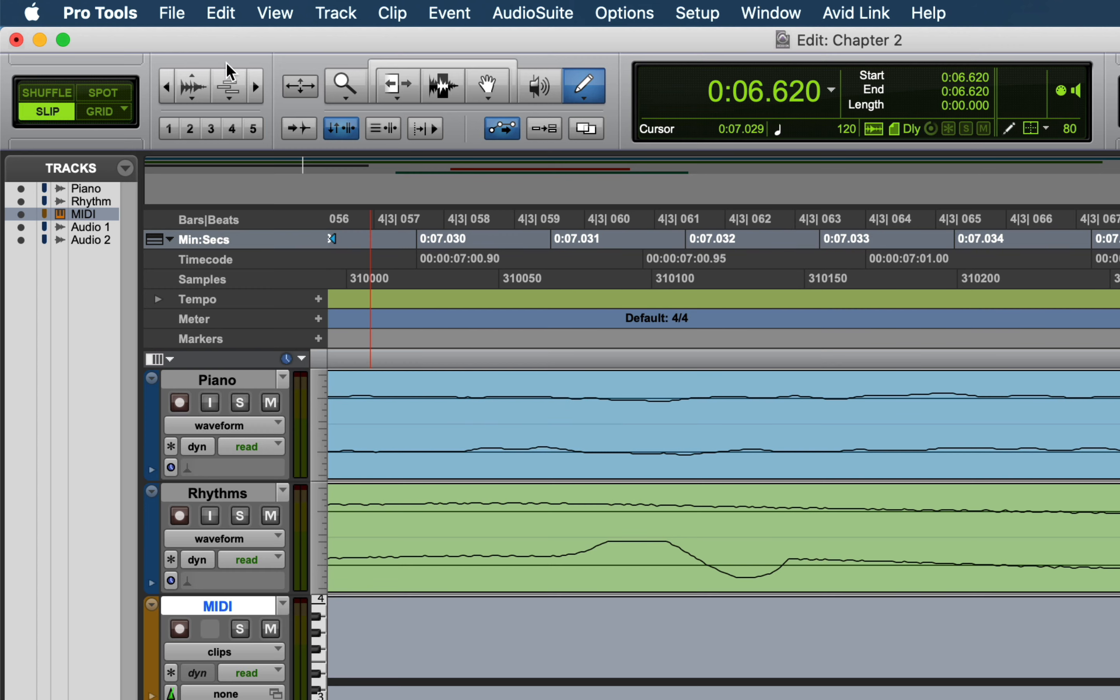
left_click(221, 14)
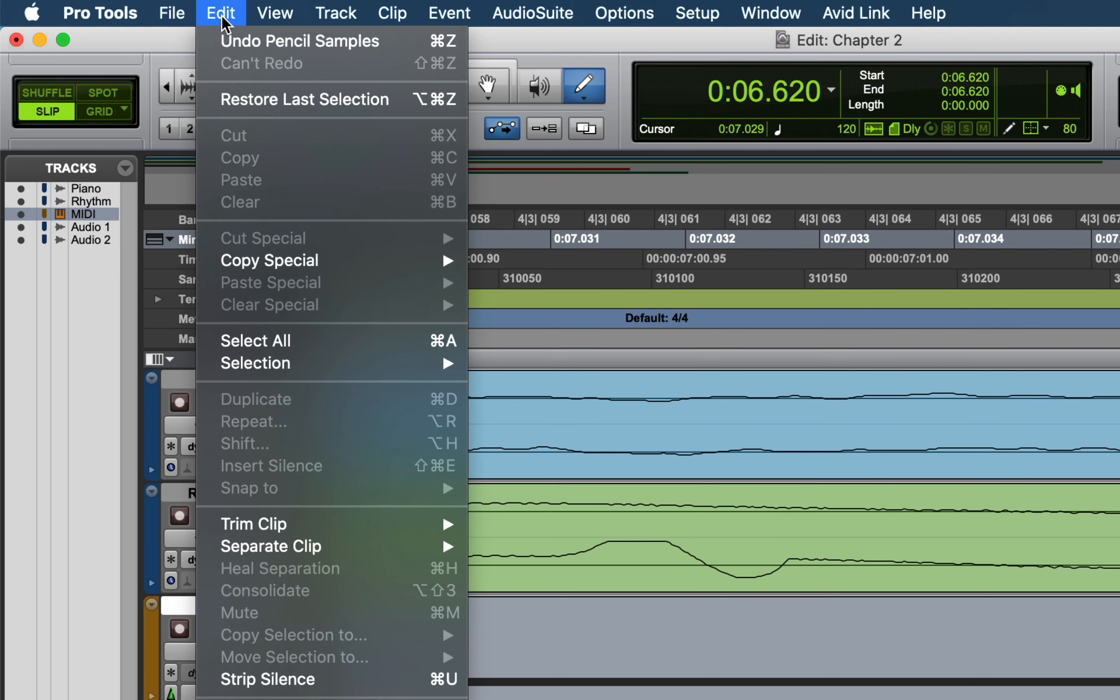
left_click(212, 46)
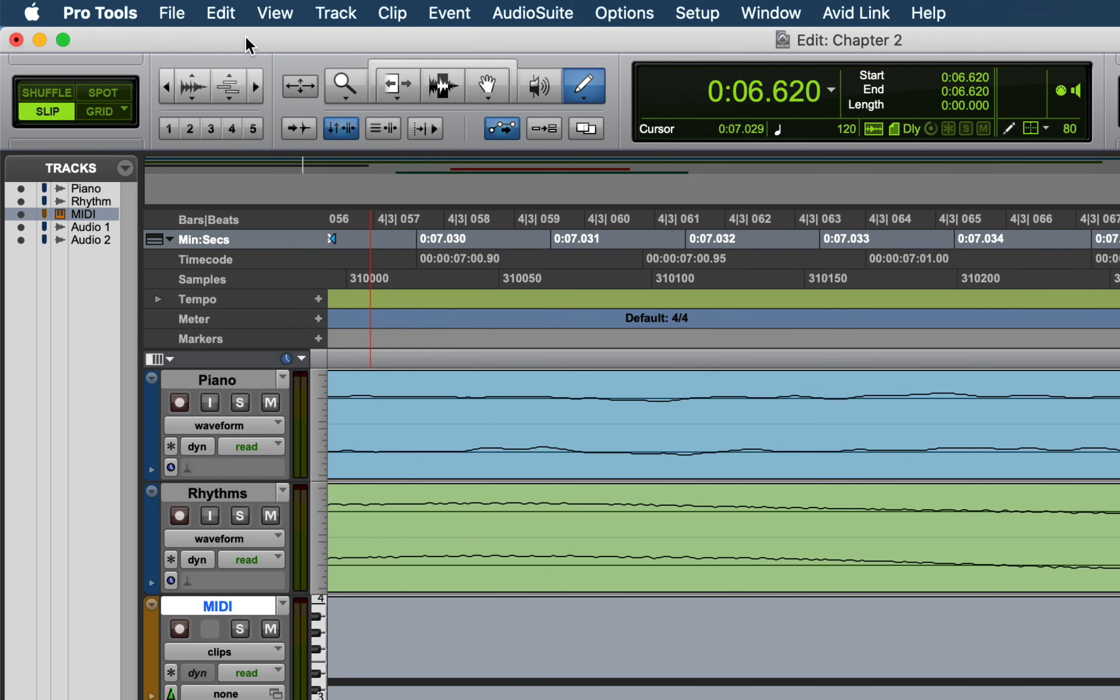
- Fit the whole session in the Edit window and switch the MIDI track to notes view with the Pencil tool active
double_click(344, 85)
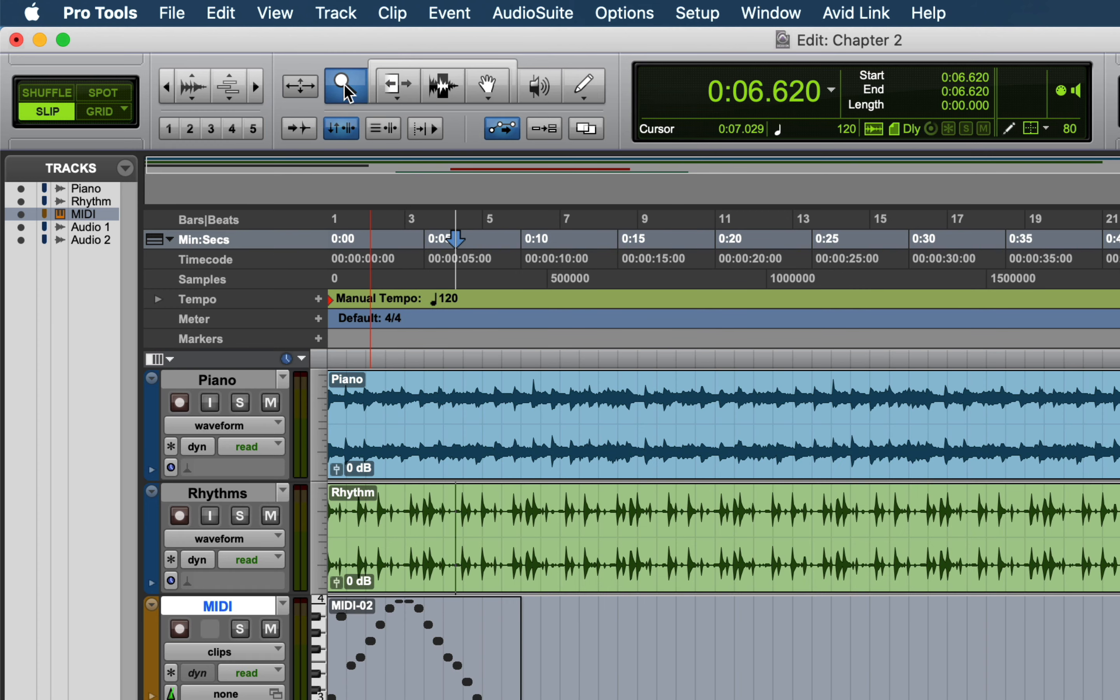
left_click(584, 88)
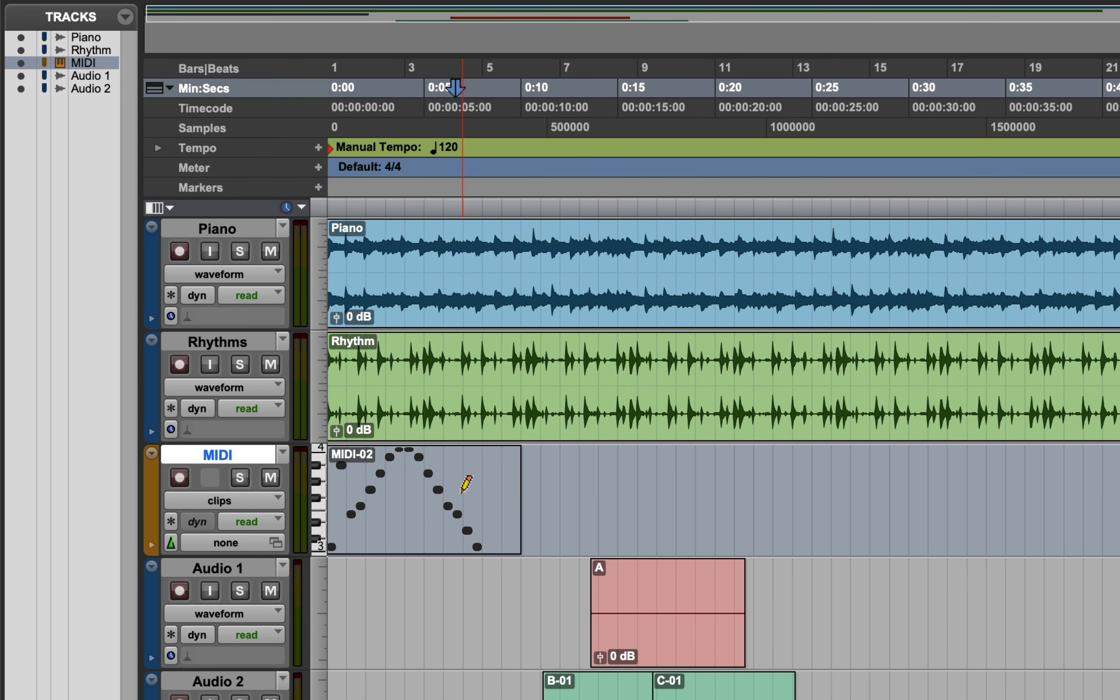
key("ctrl+minus")
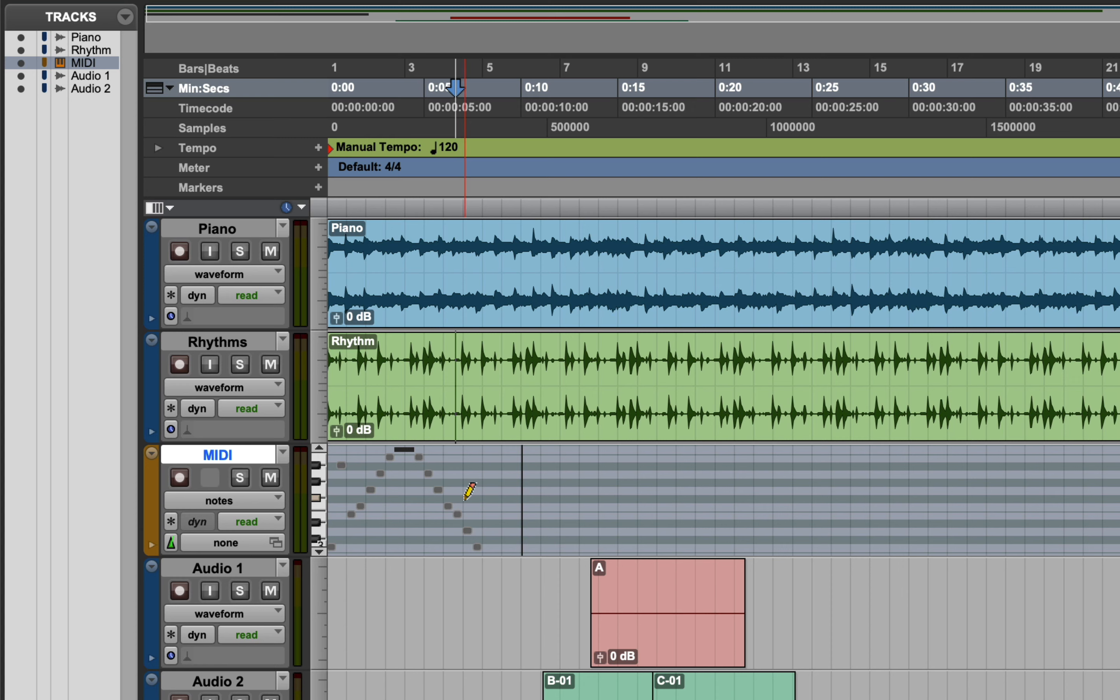
- Draw three short ascending notes after the existing run on the MIDI track, from about 0:07 to 0:10
left_click(465, 499)
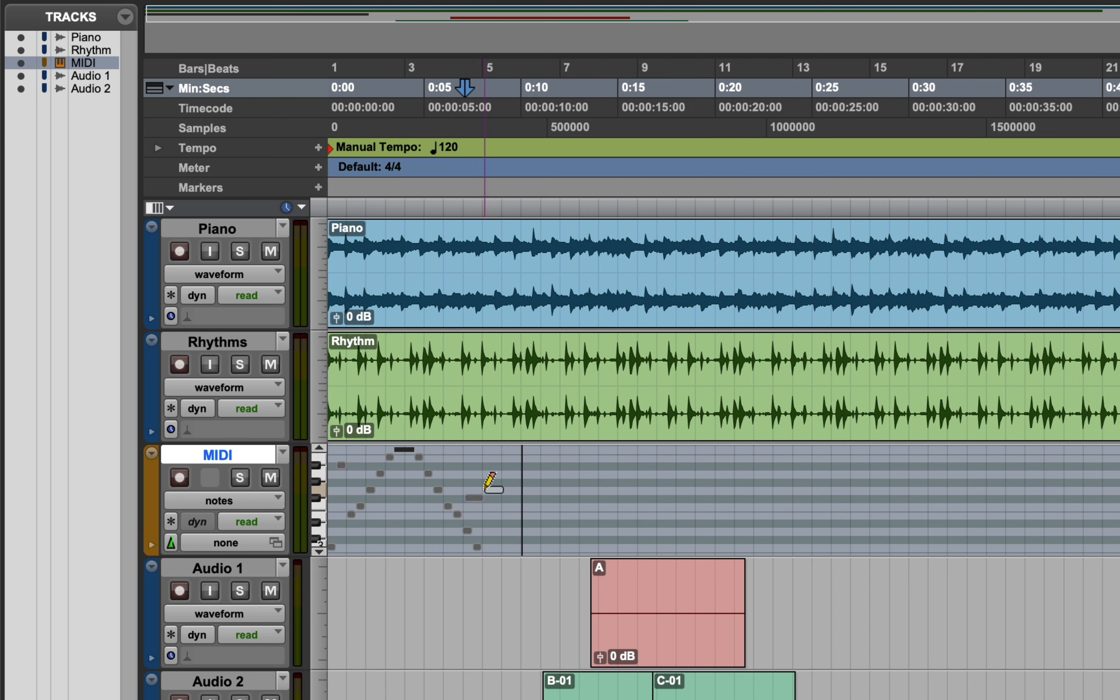
left_click(485, 490)
left_click(508, 481)
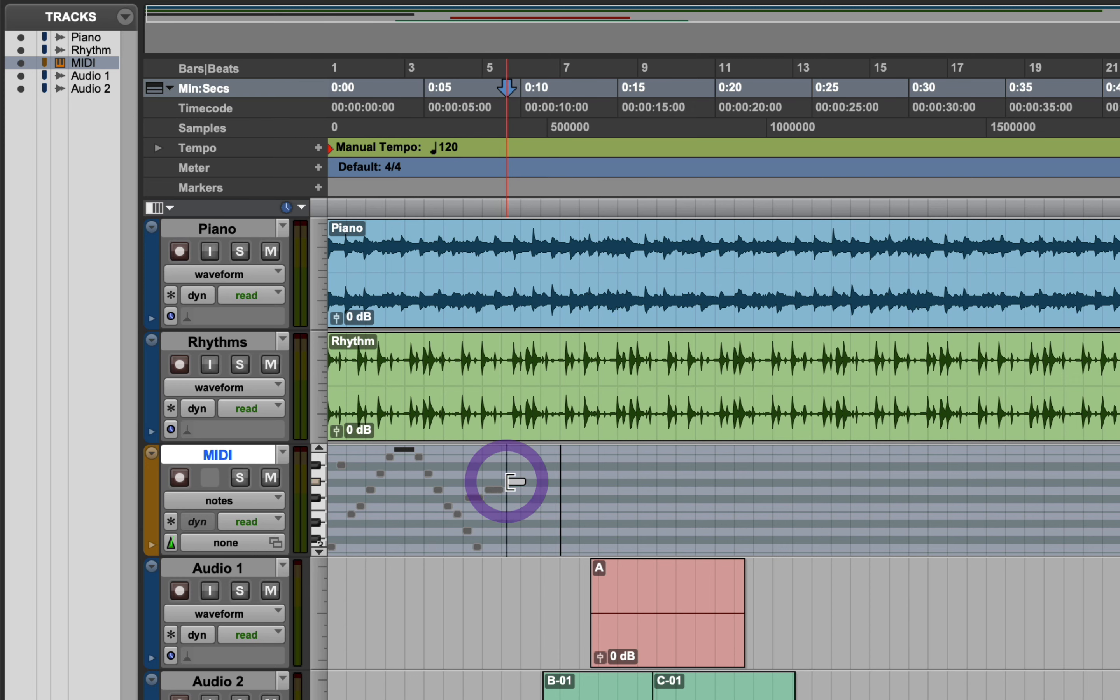
left_click(518, 465)
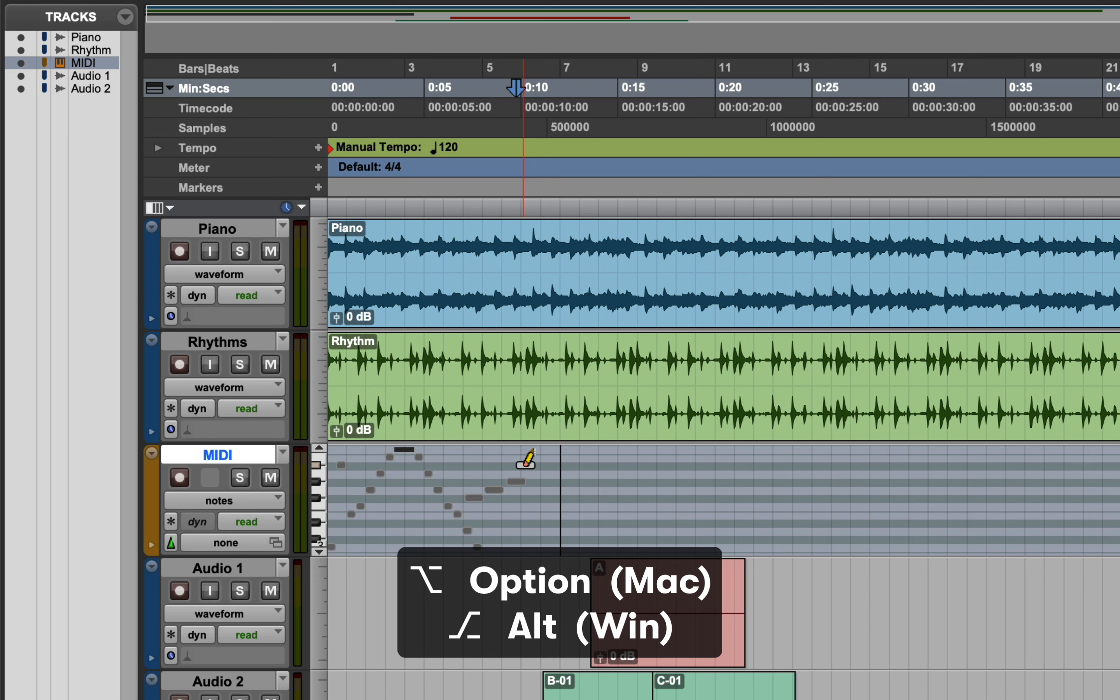
- Erase the three newly drawn ascending notes from the MIDI track with the Pencil tool
left_click(519, 479, "alt")
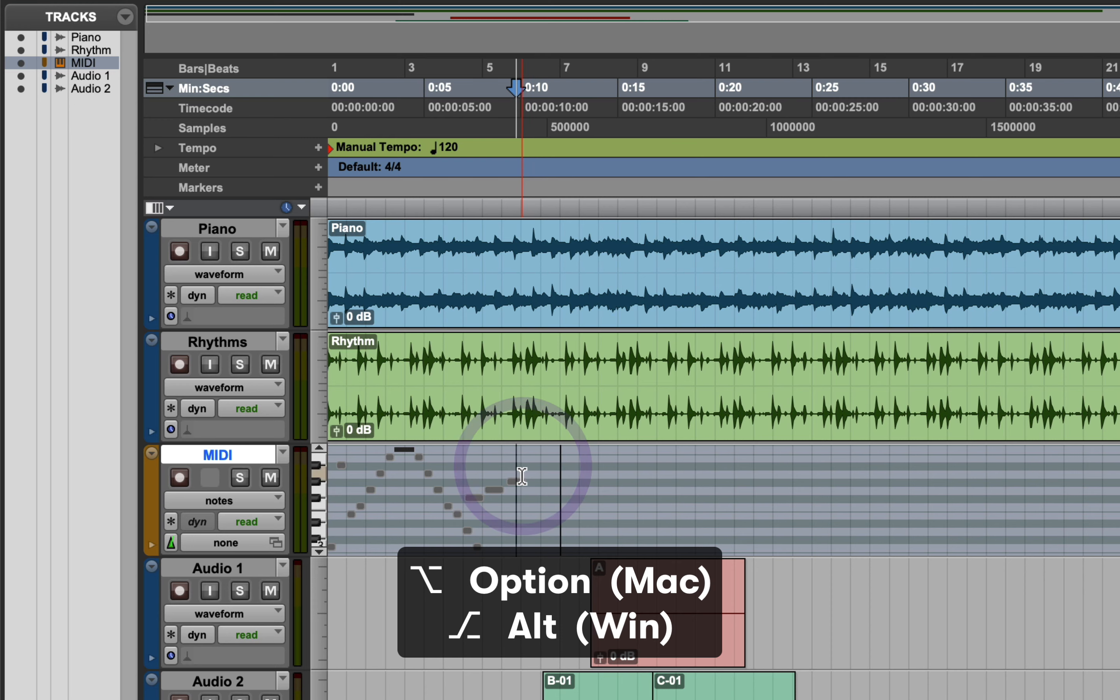
left_click(520, 479)
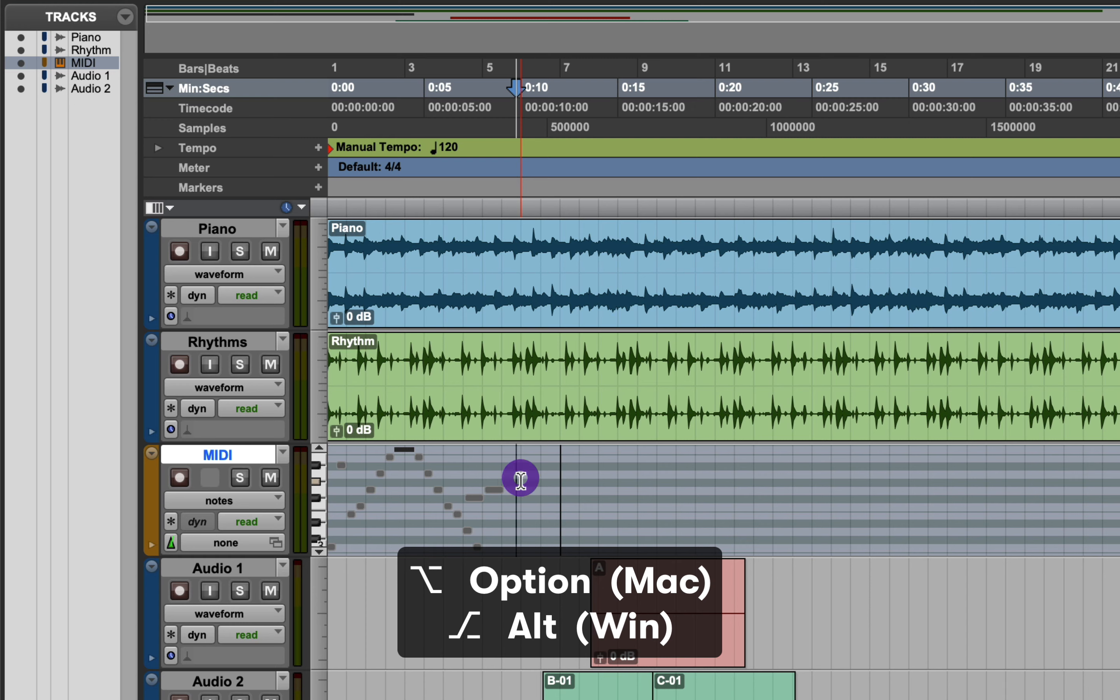
left_click(494, 490, "alt")
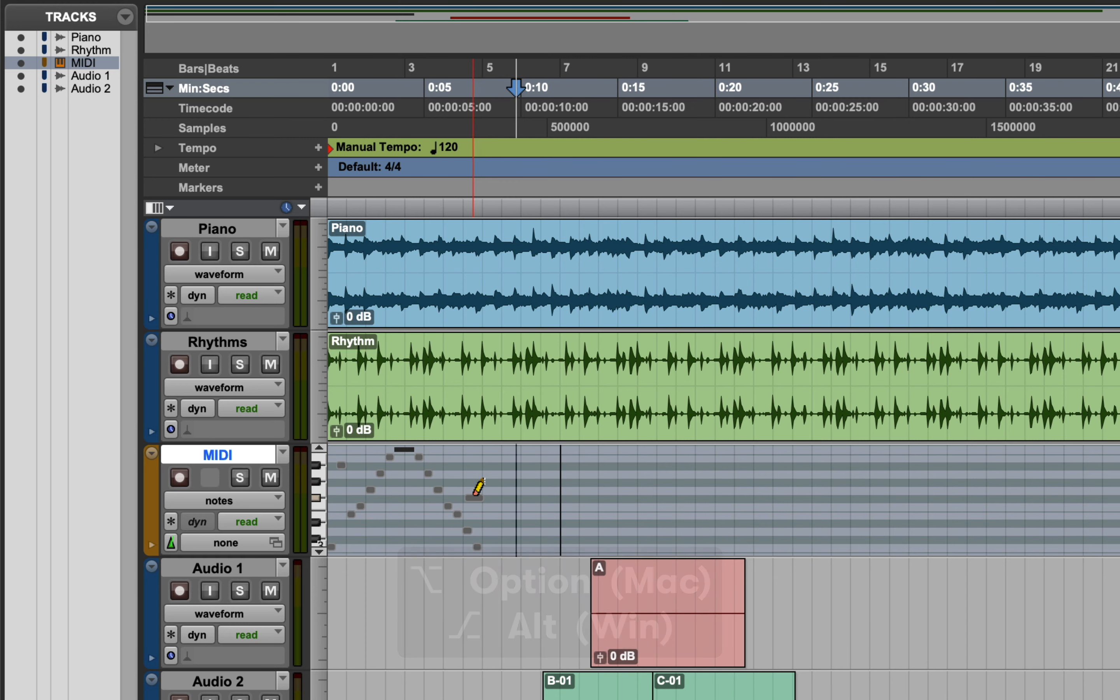
left_click(472, 496, "alt")
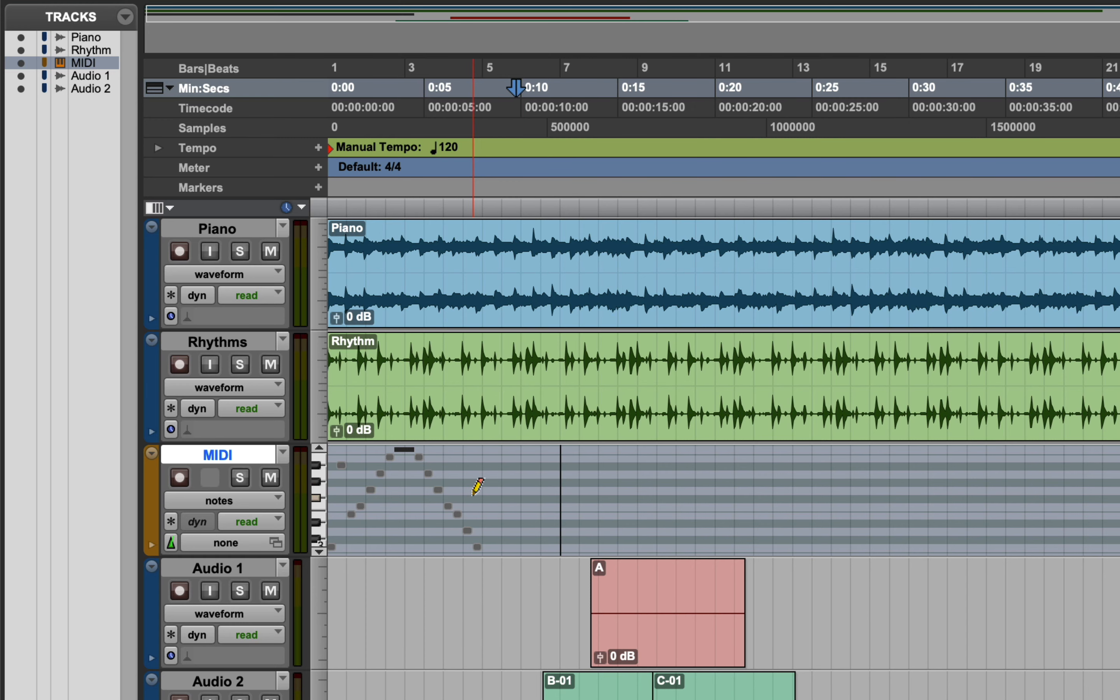
- Return to the session start, activate the Smart Tool and try to extend both edges of clip A outward on the Audio 1 track
key("Return")
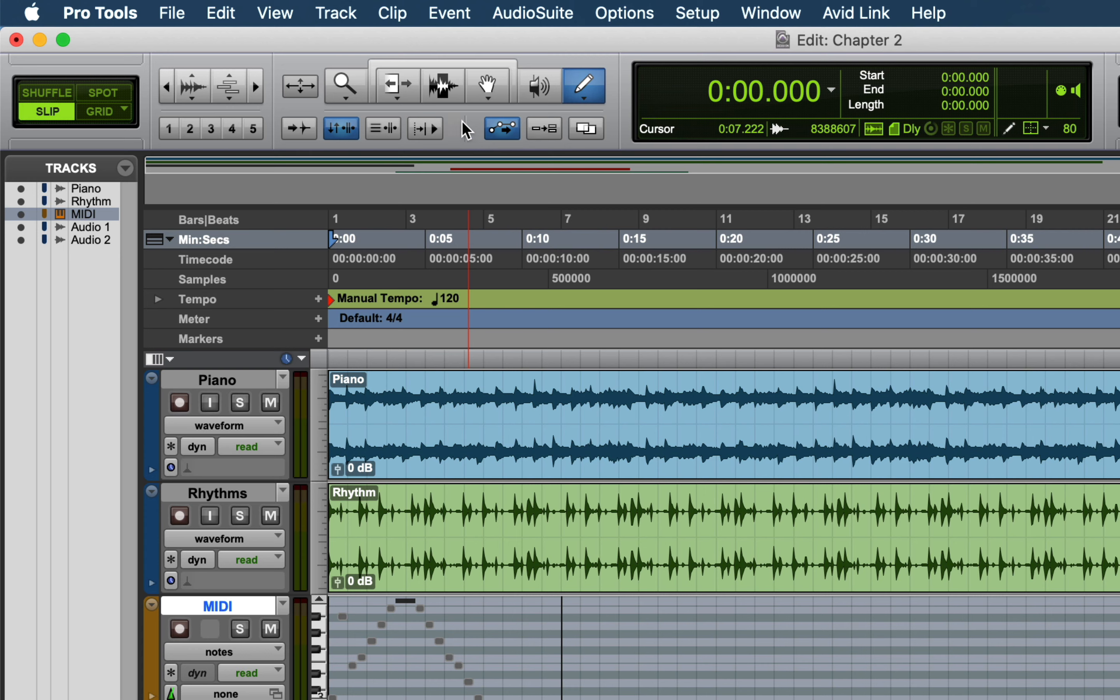
left_click(450, 72)
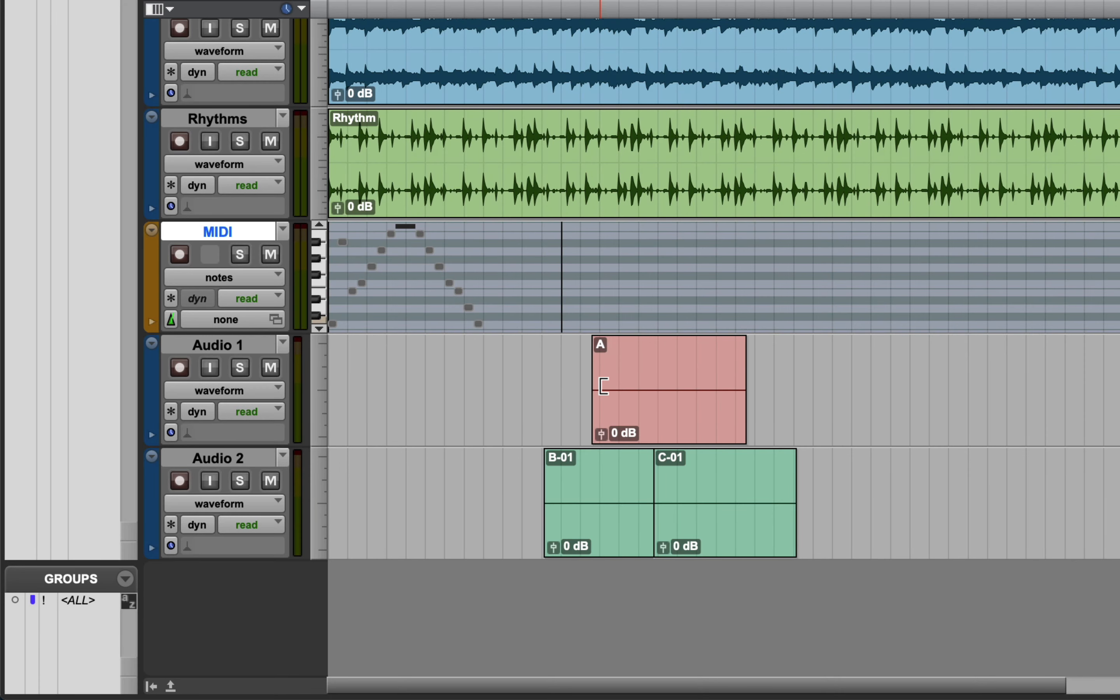
mouse_move(597, 385)
left_mouse_down()
mouse_move(656, 386)
mouse_move(580, 387)
left_mouse_up()
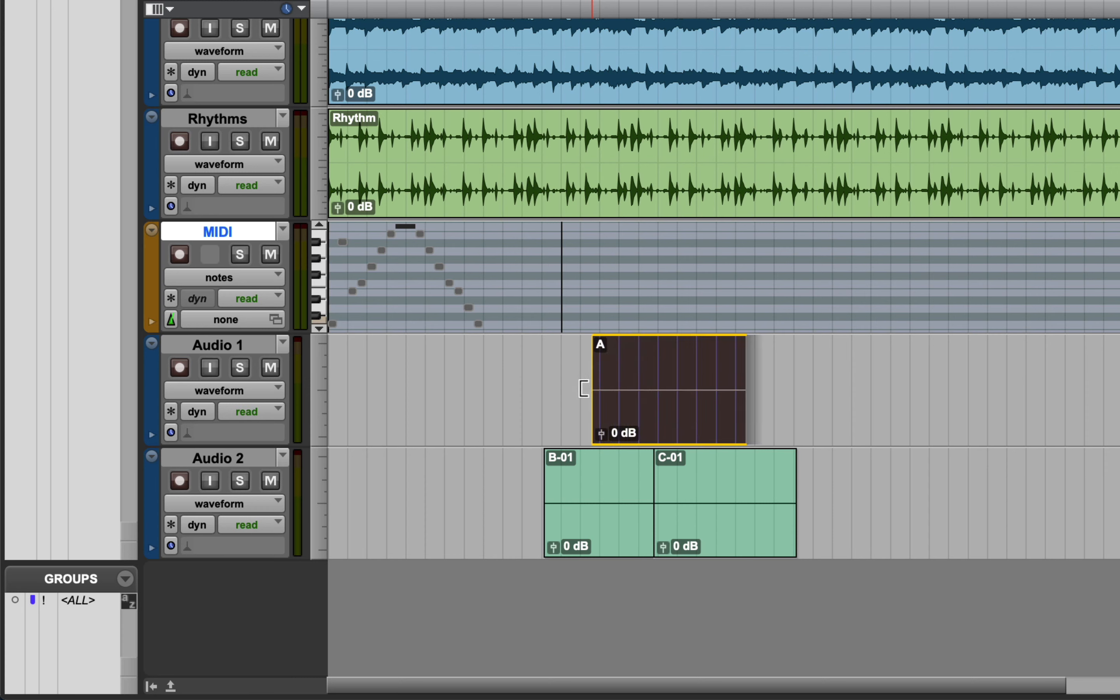
left_click(579, 387)
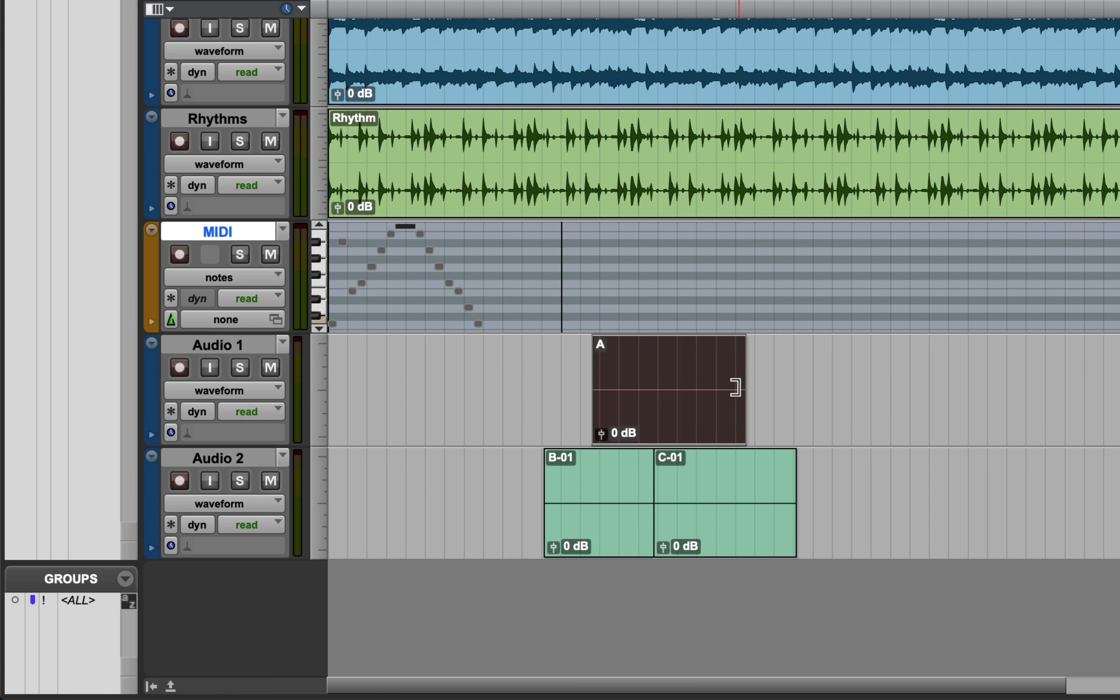
left_click_drag(739, 390, 769, 392)
left_click(774, 396)
left_click(773, 382)
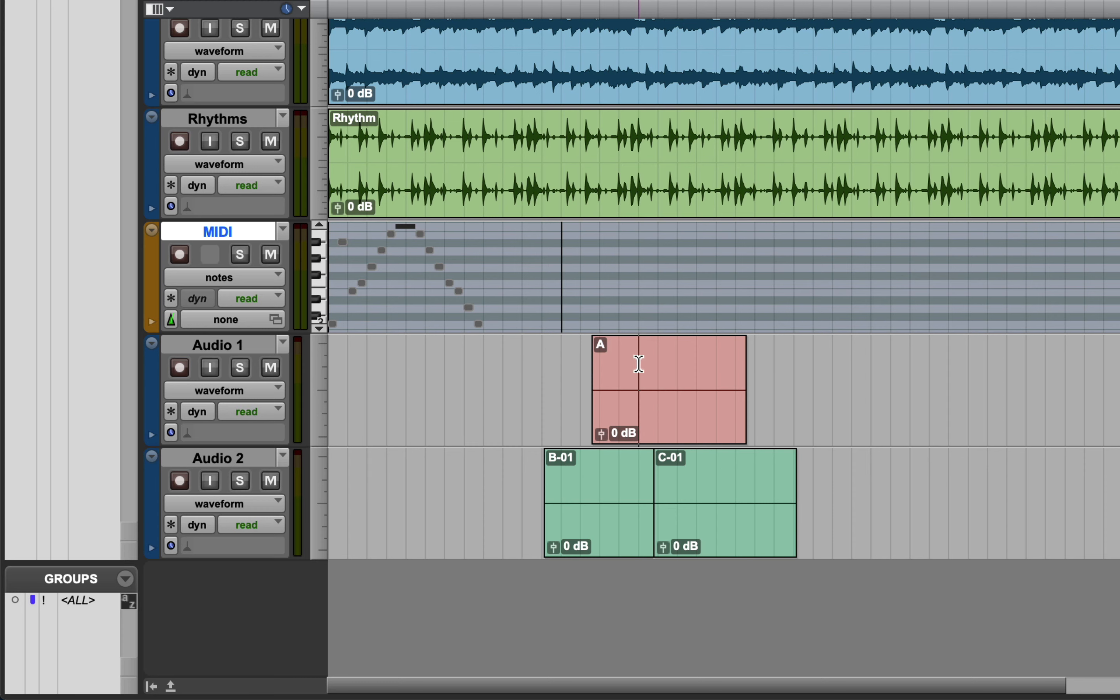
- Select a range in the middle of clip A with the Smart Tool, and move the clip slightly earlier on the Audio 1 track
left_click_drag(639, 364, 709, 365)
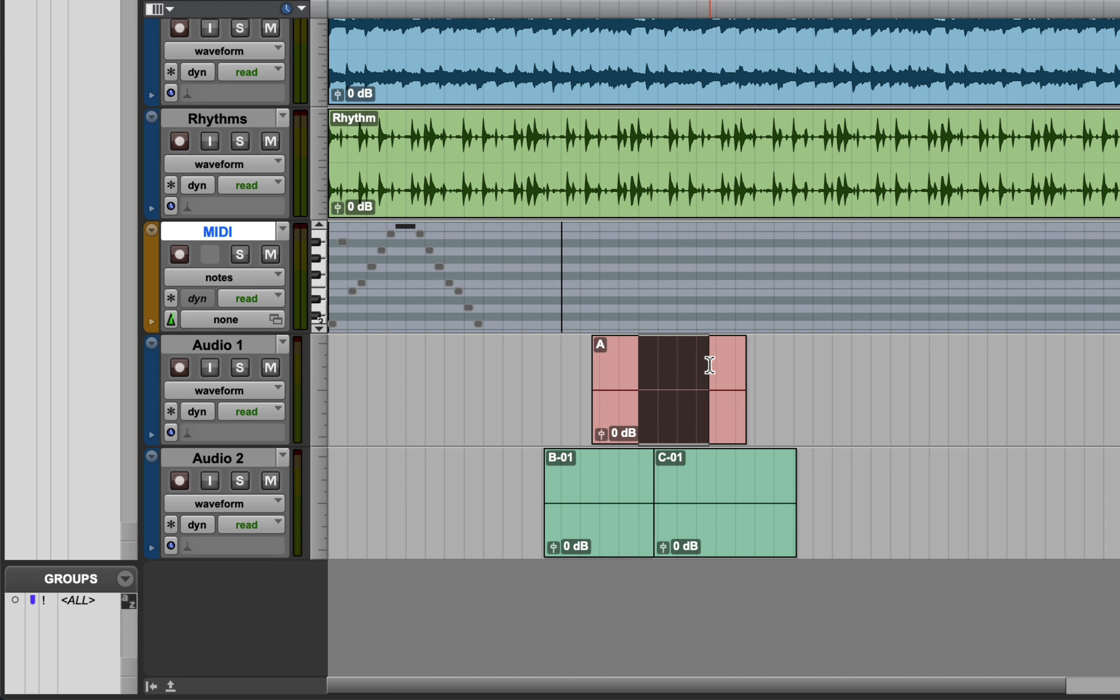
left_click(709, 365)
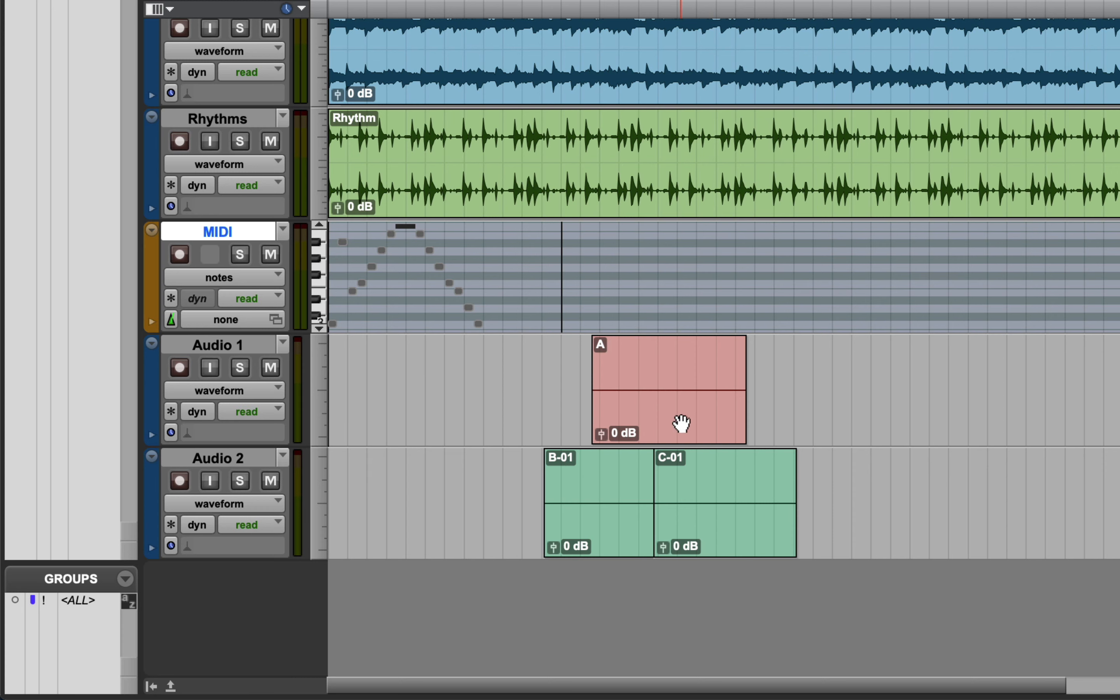
mouse_move(681, 422)
left_mouse_down()
mouse_move(731, 418)
mouse_move(676, 421)
left_mouse_up()
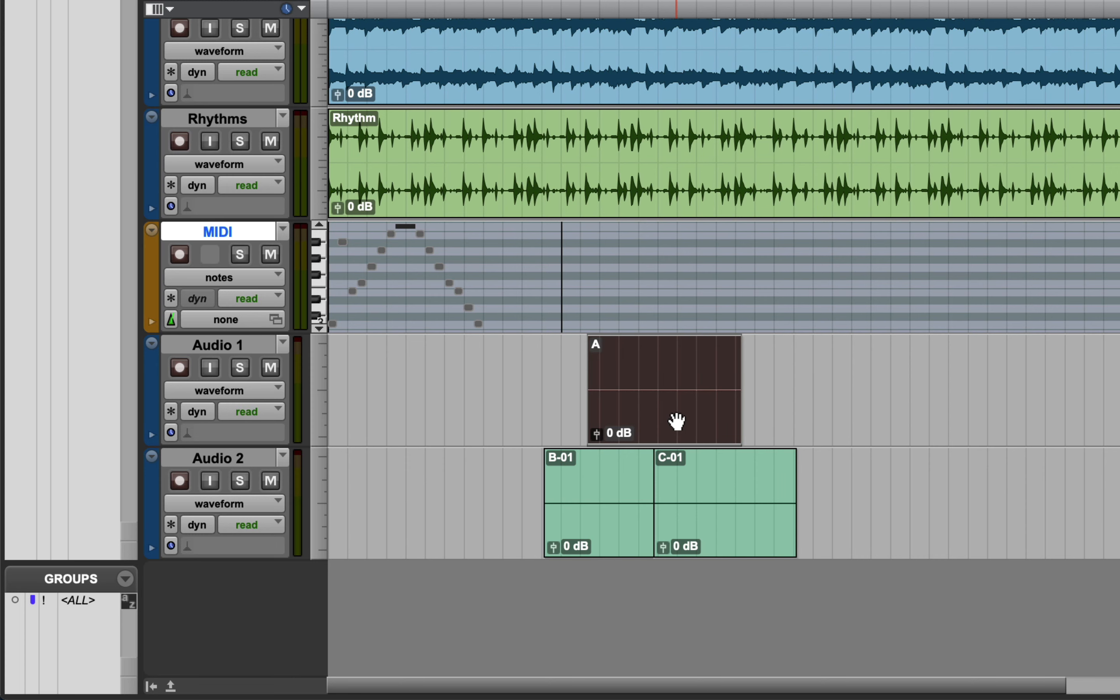
key("Return")
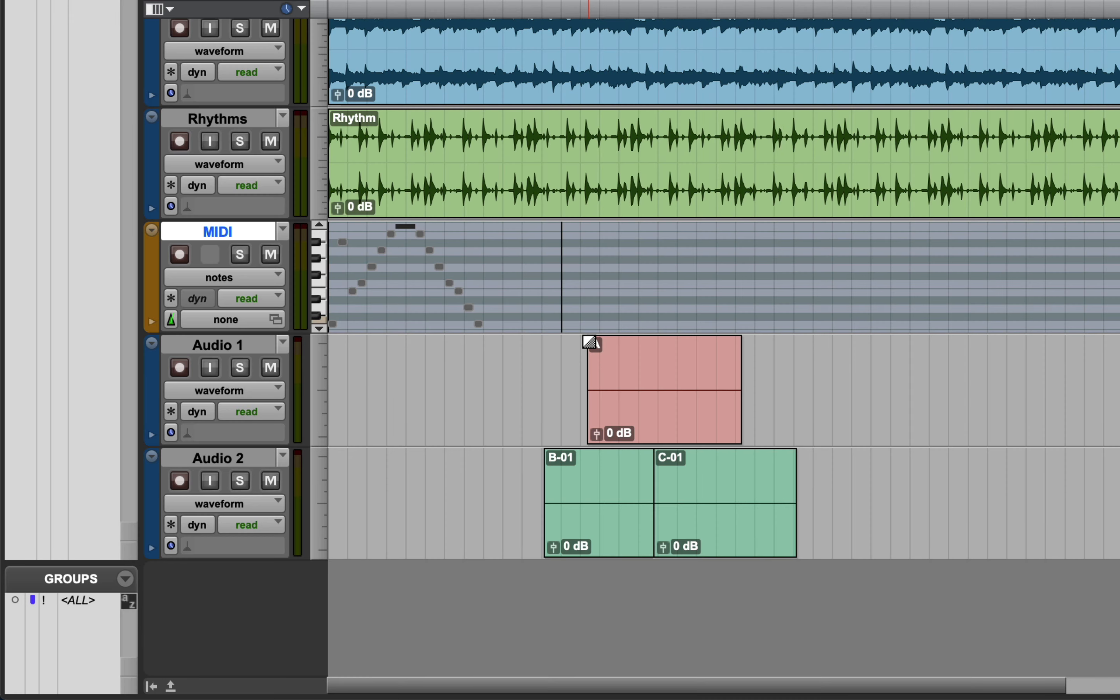
- Add a fade-in over roughly the first third of clip A and a fade-out over roughly its last third
left_click_drag(588, 343, 637, 342)
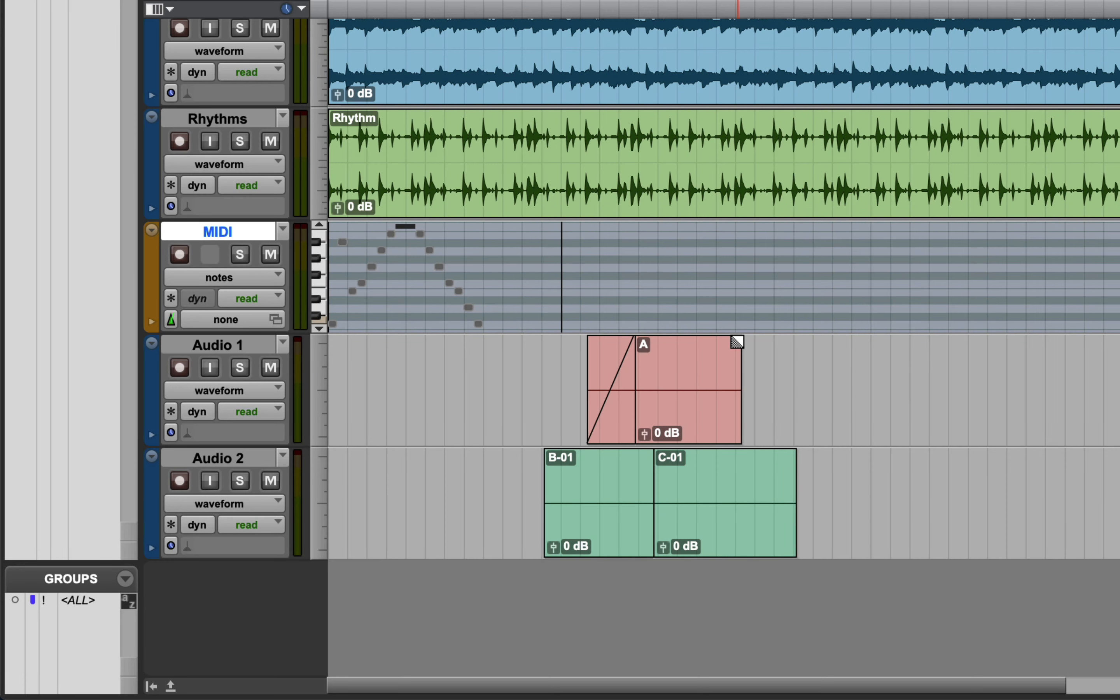
left_click_drag(739, 343, 686, 374)
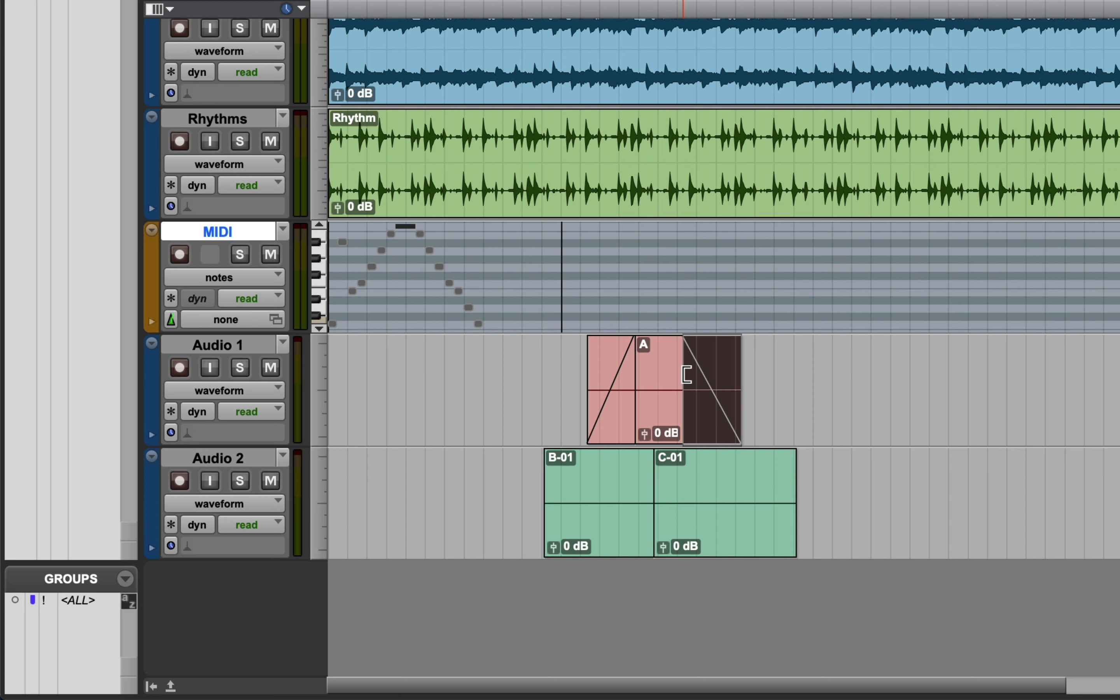
key("Return")
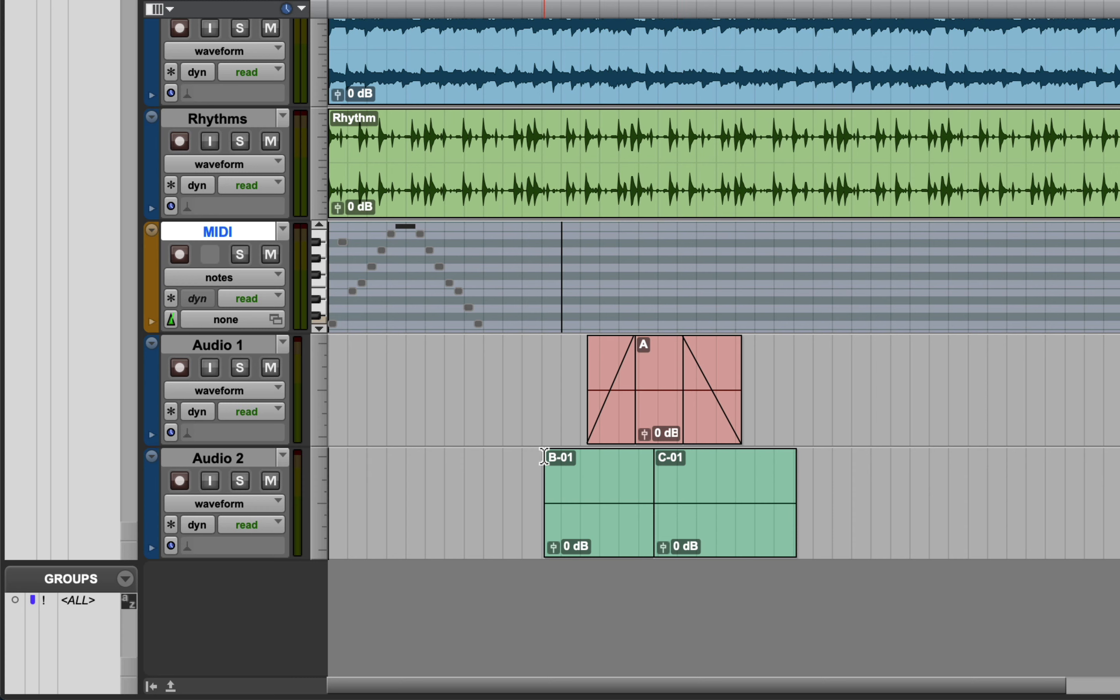
- Add a short fade-in to clip B-01, a short fade-out to clip C-01, and a crossfade where the two clips meet
left_click_drag(545, 457, 562, 457)
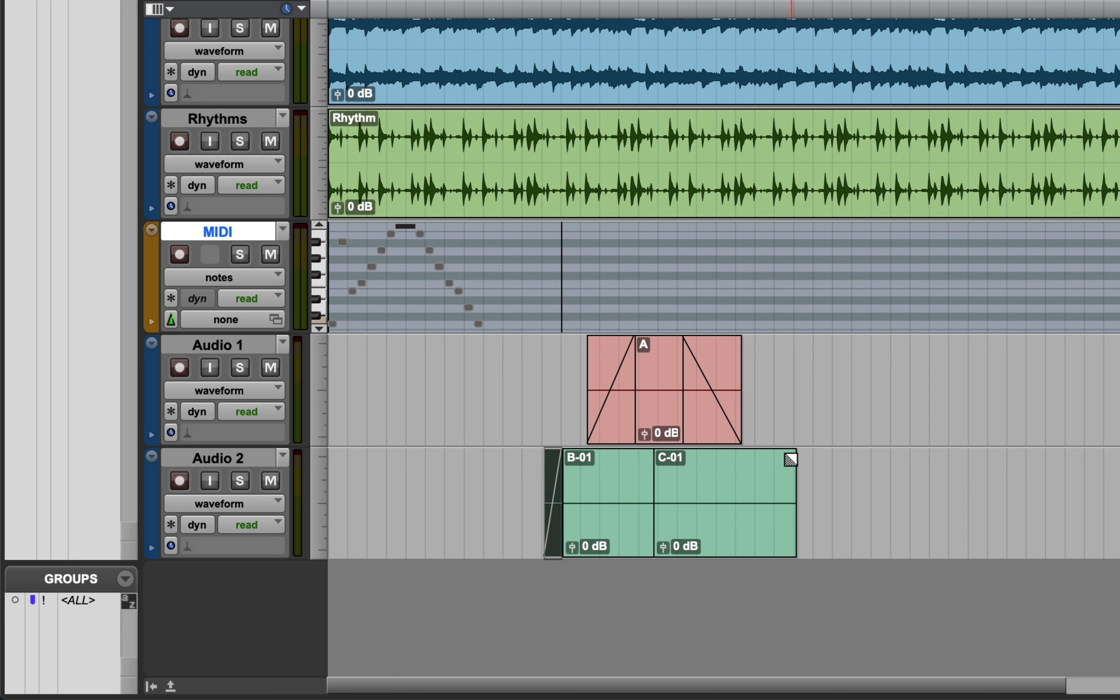
left_click_drag(790, 459, 776, 458)
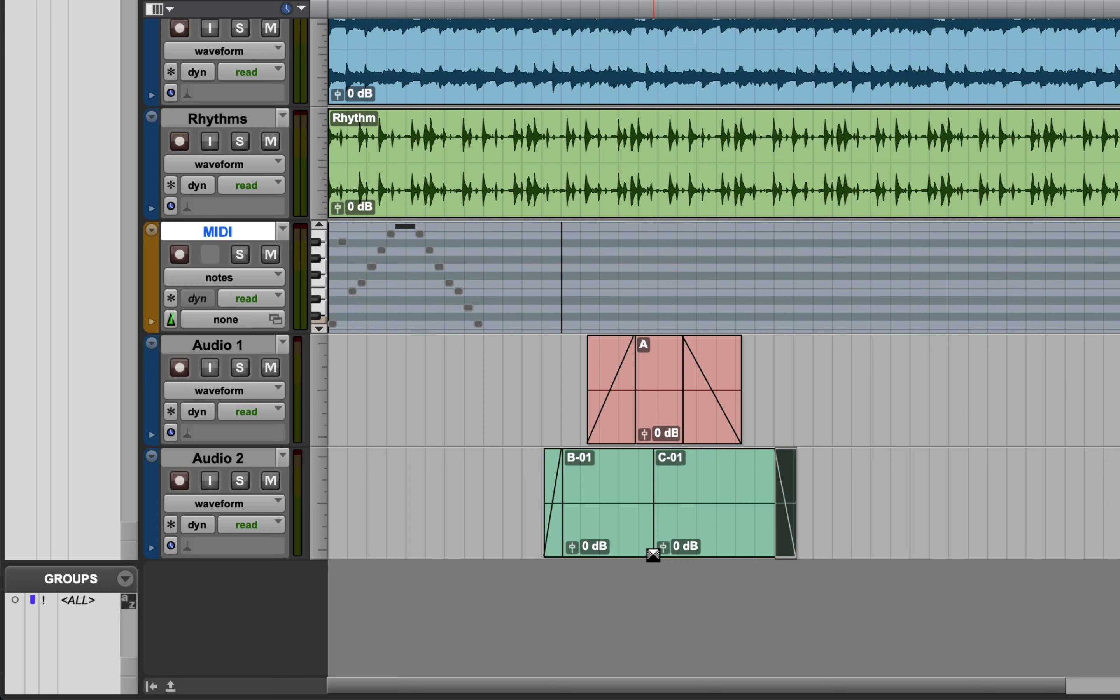
left_click_drag(653, 555, 629, 555)
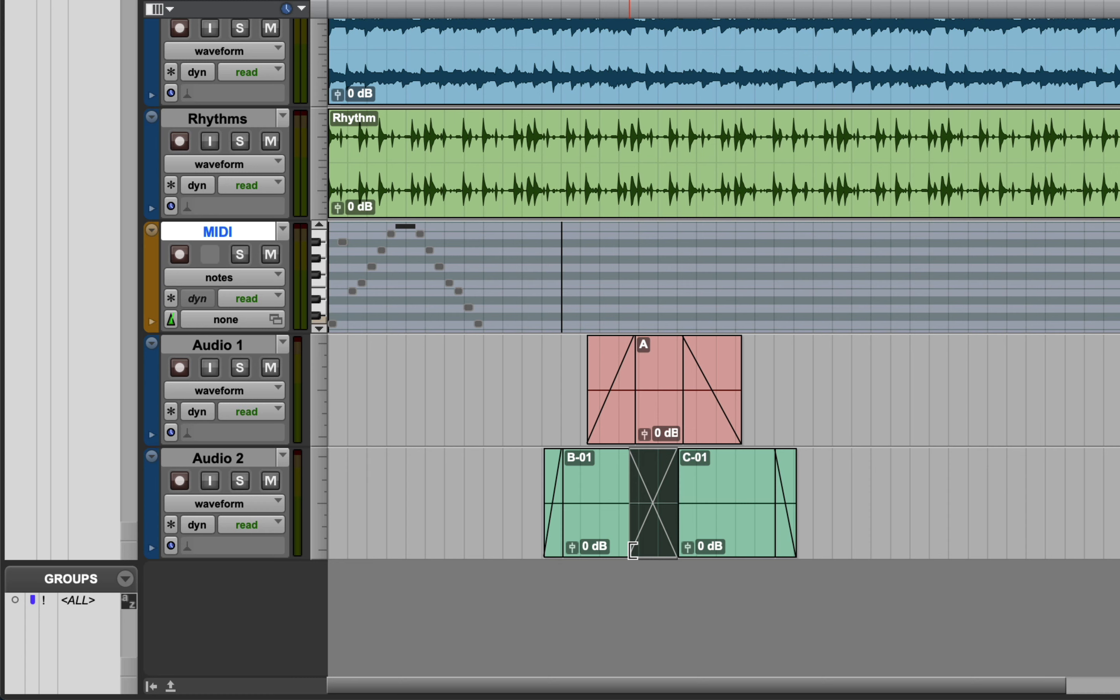
left_click(632, 589)
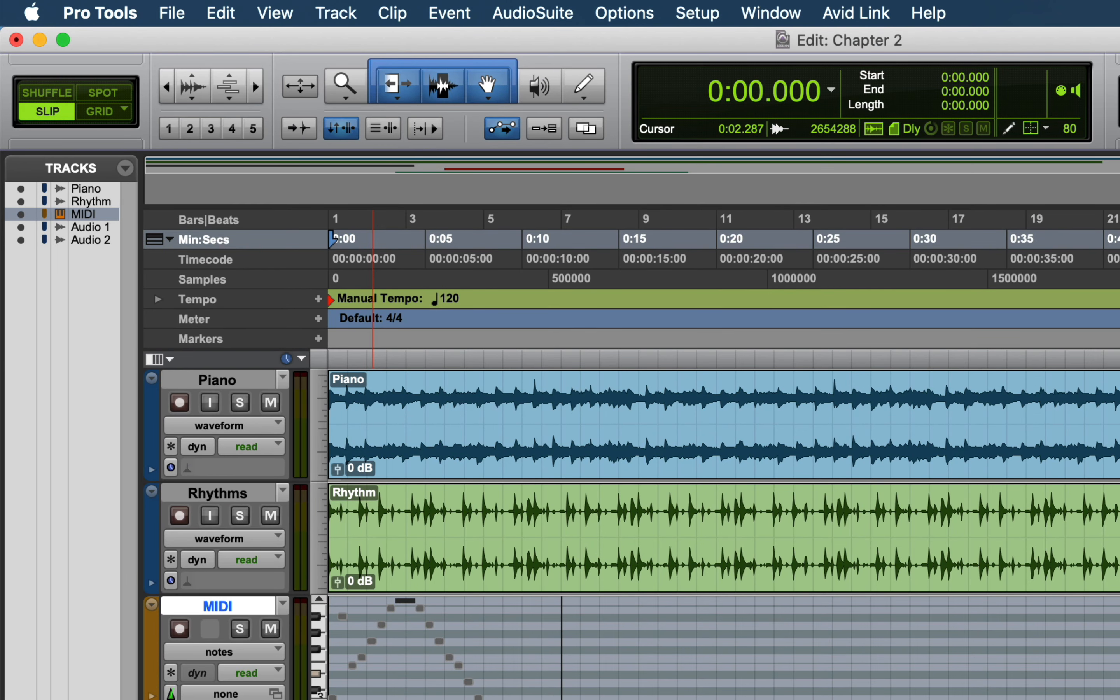
- Cycle through the Shuffle, Spot and Grid edit modes and return to Slip mode
key("F1")
key("F3")
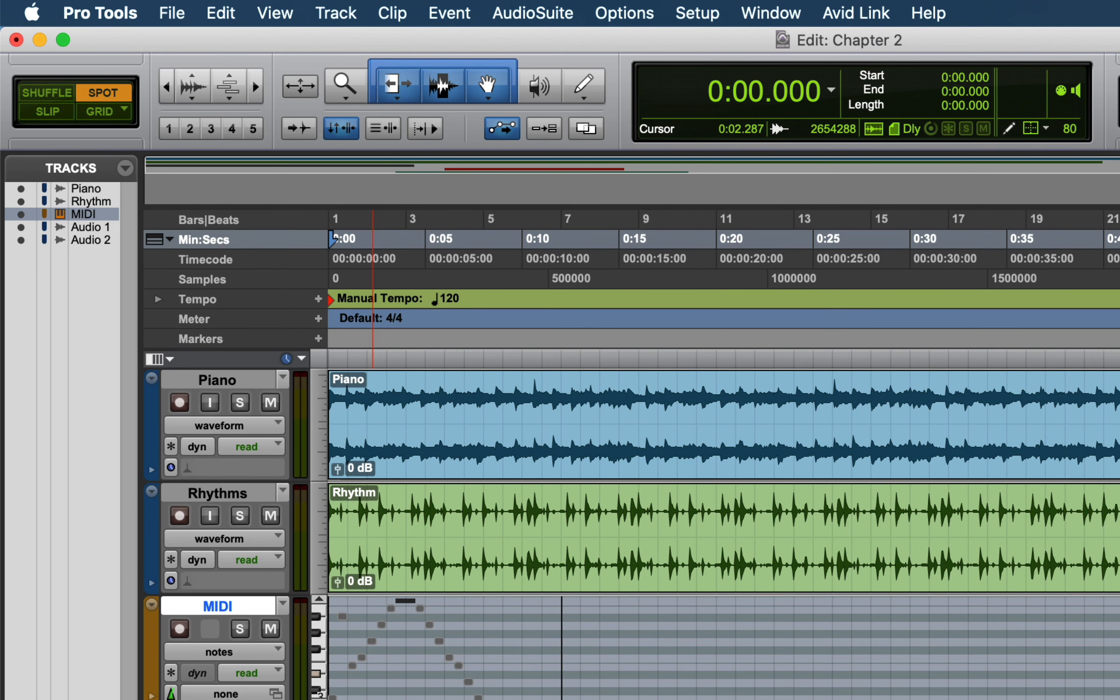
key("F4")
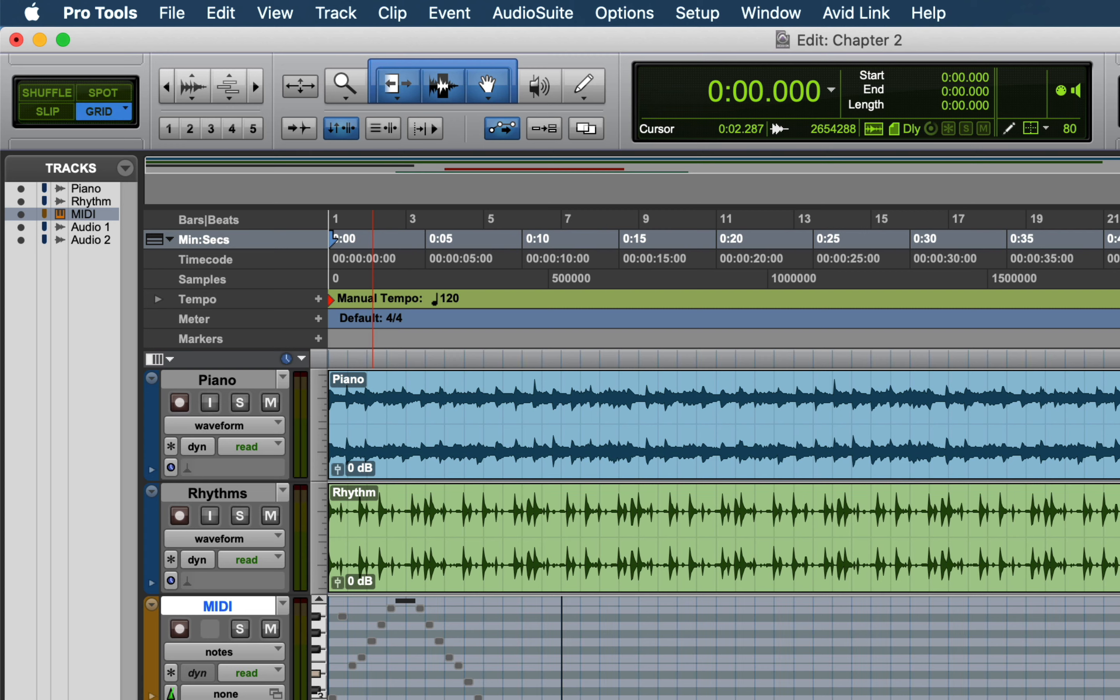
key("F2")
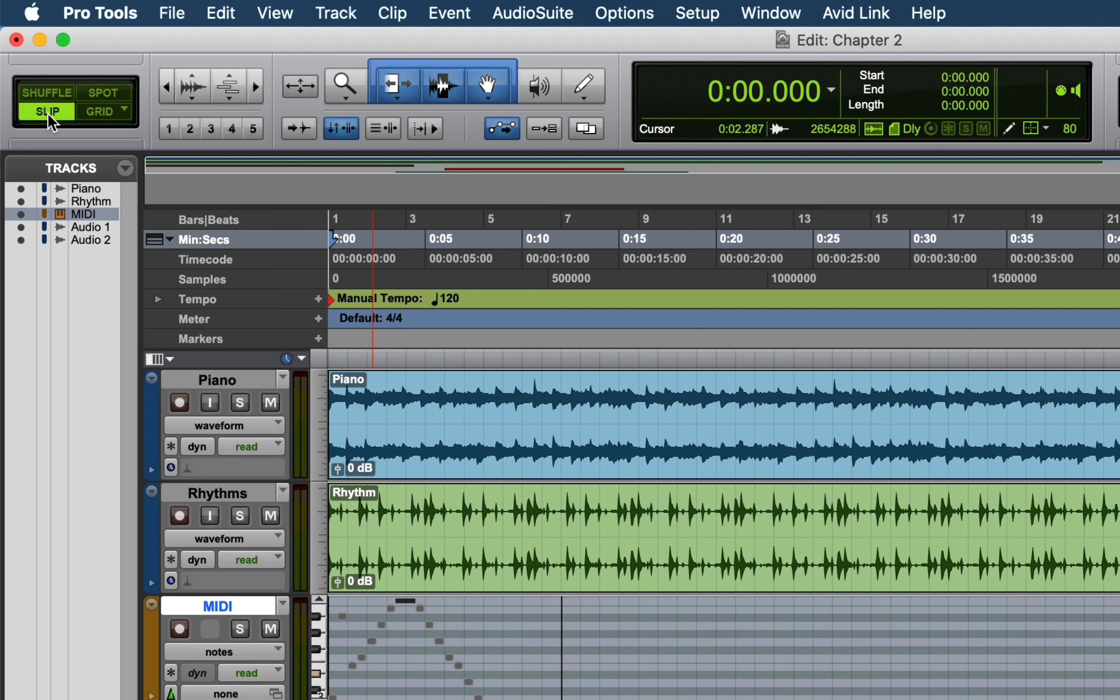
- Switch to Shuffle mode and move clip C earlier on the Audio 1 track so it snaps to the end of clip B
left_click(53, 96)
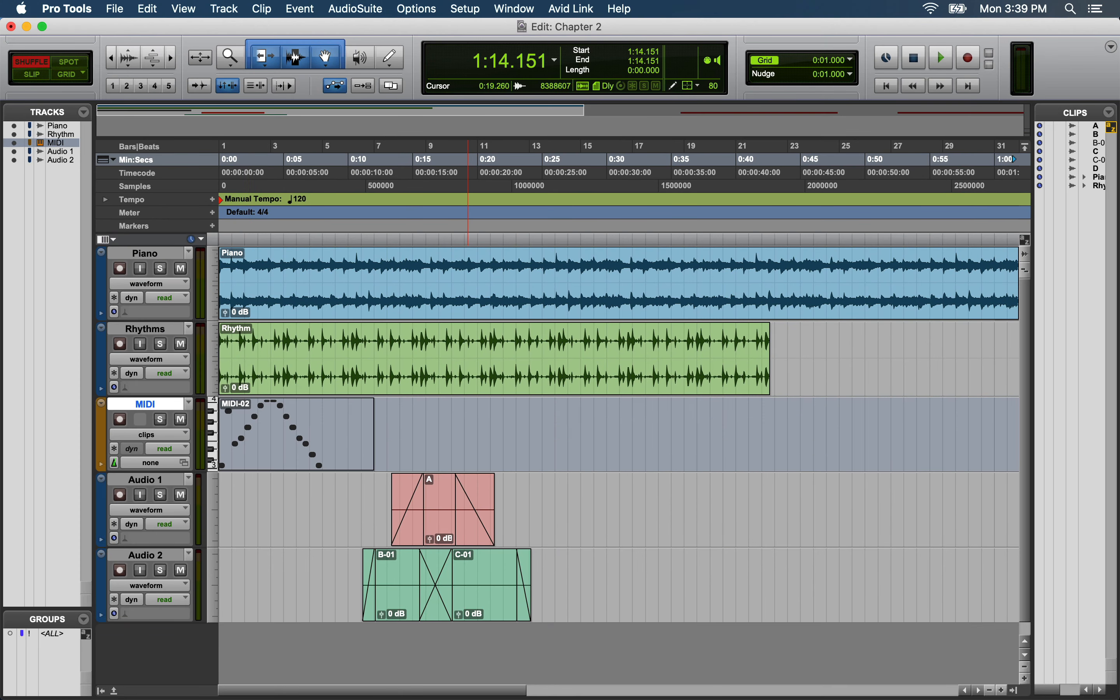
scroll(898, 160, "right", 10)
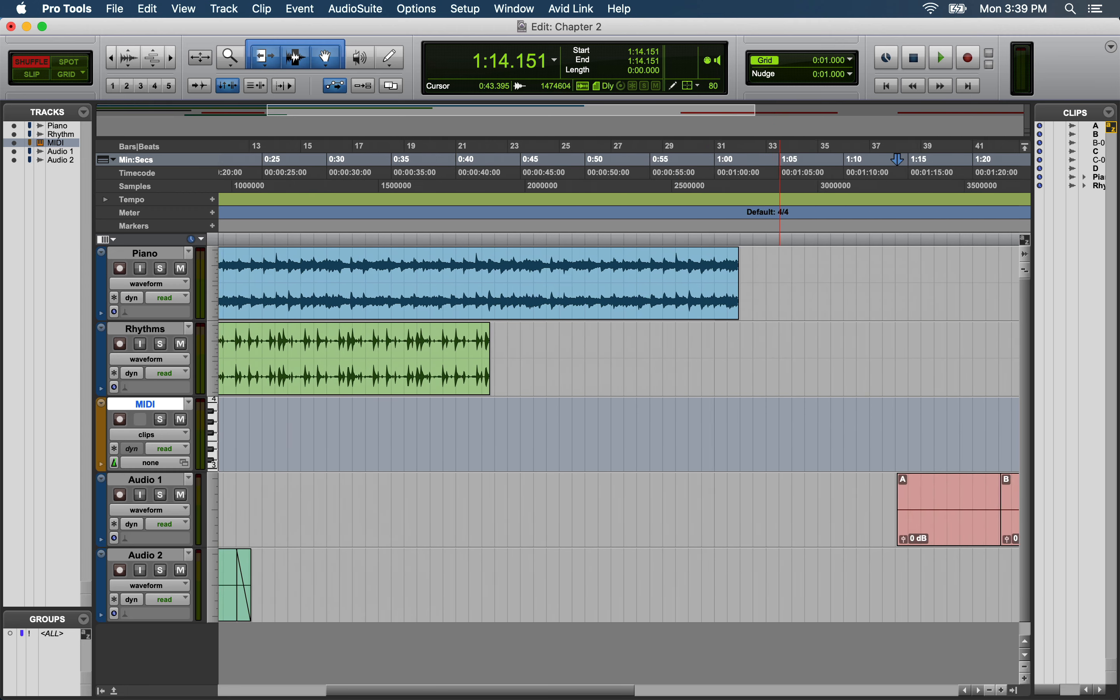
scroll(620, 416, "right", 20)
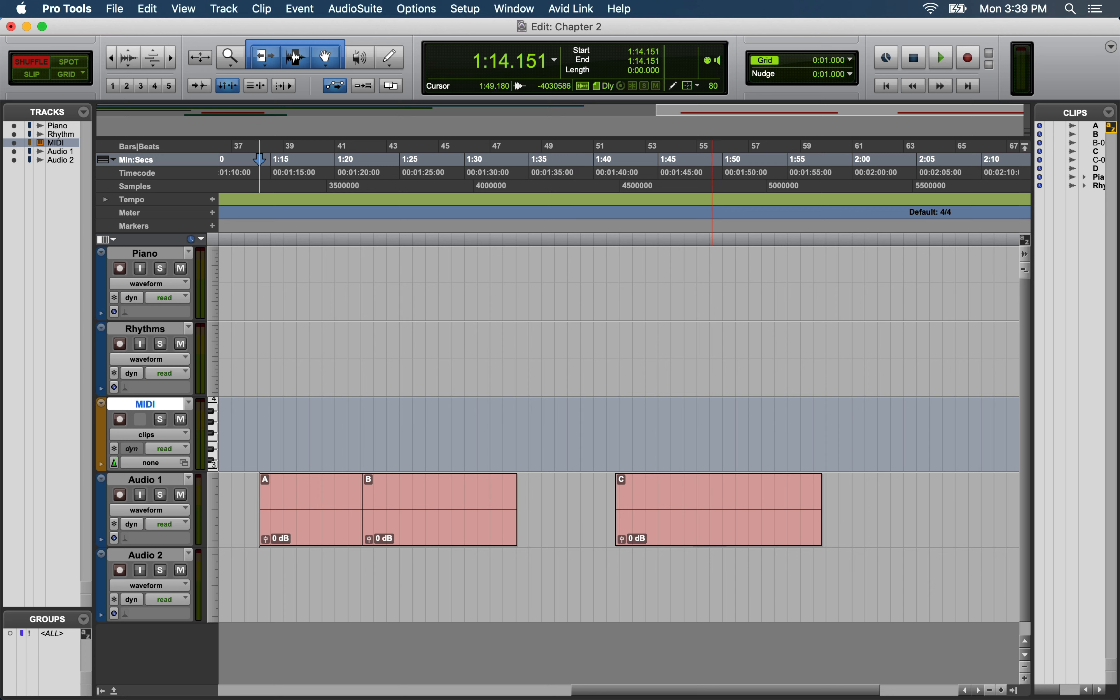
scroll(565, 435, "left", 1)
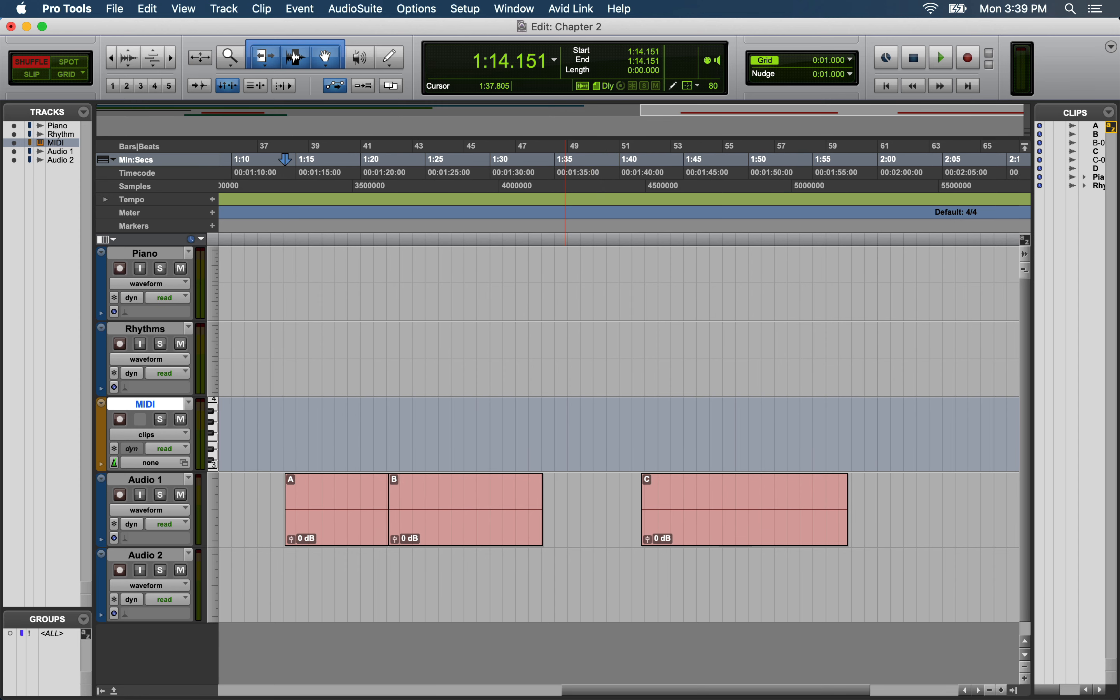
scroll(566, 435, "left", 3)
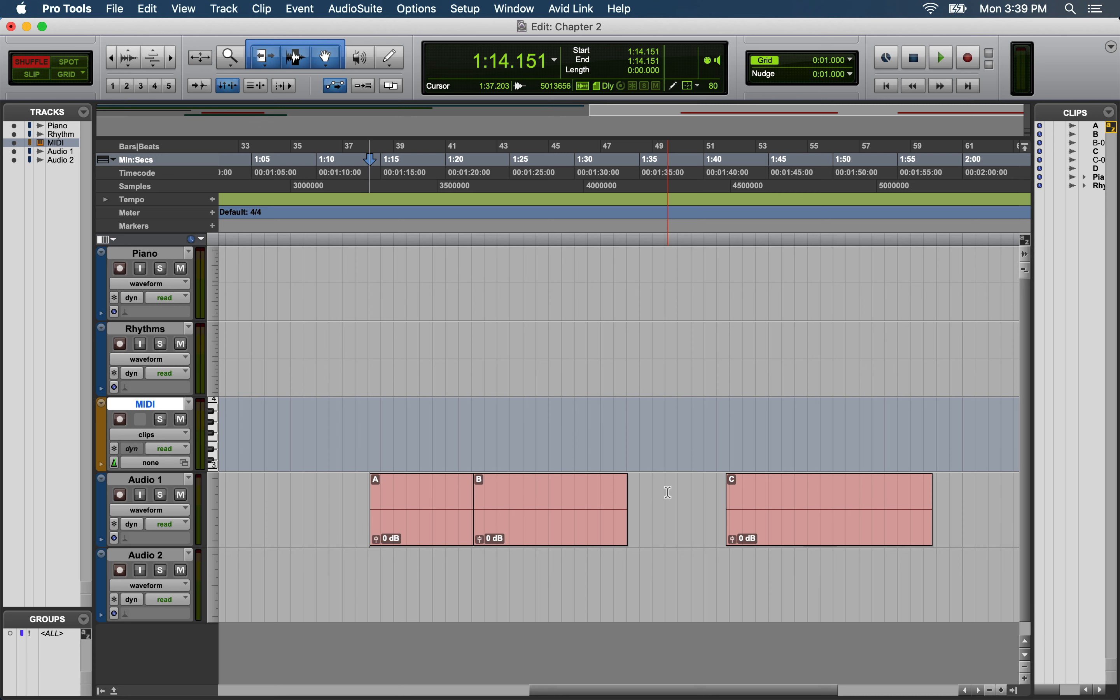
left_click(800, 523)
left_click_drag(801, 523, 718, 523)
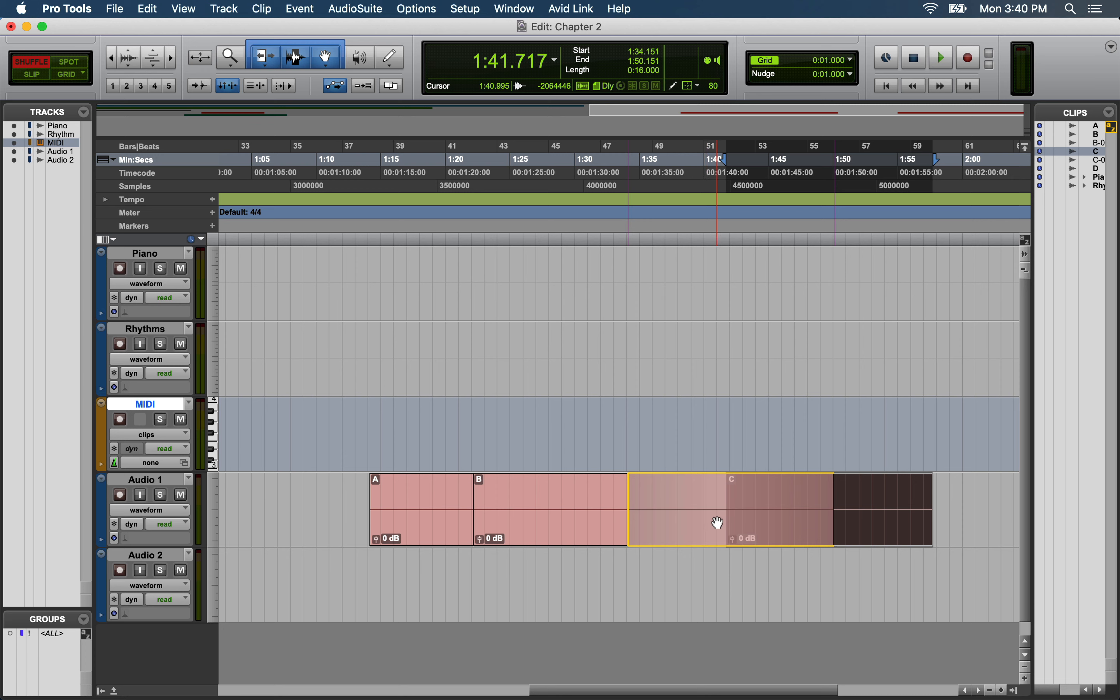
- Drop clip C against the end of clip B on the Audio 1 track and place clip D directly after it
left_click_drag(719, 523, 719, 523)
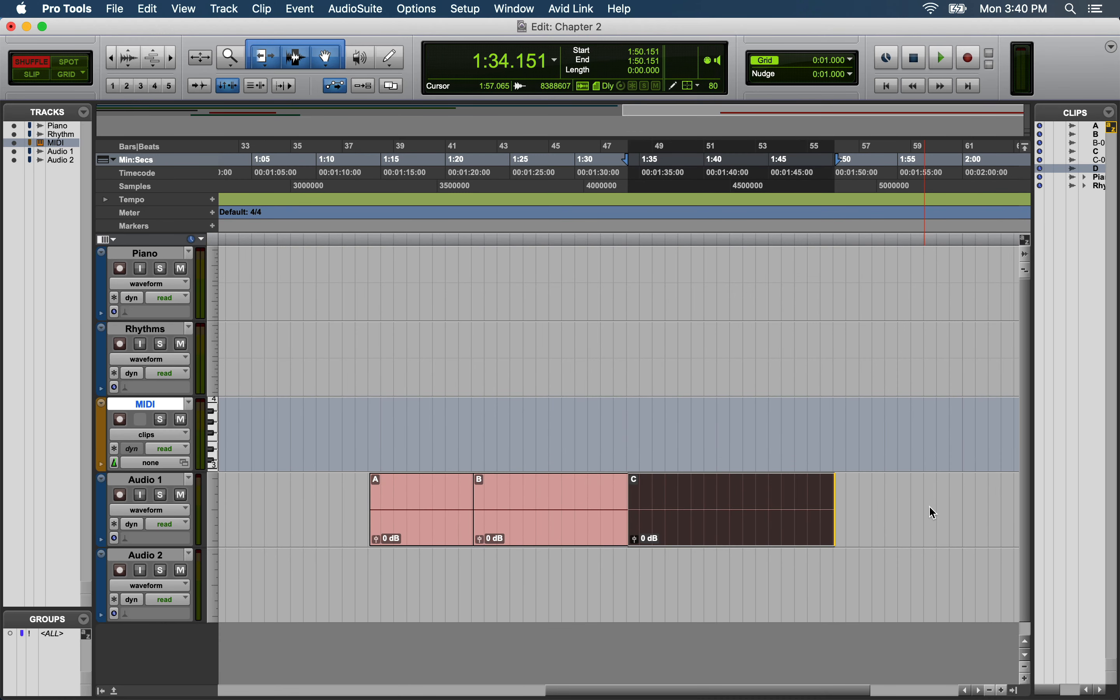
key("super+v")
scroll(931, 509, "right", 5)
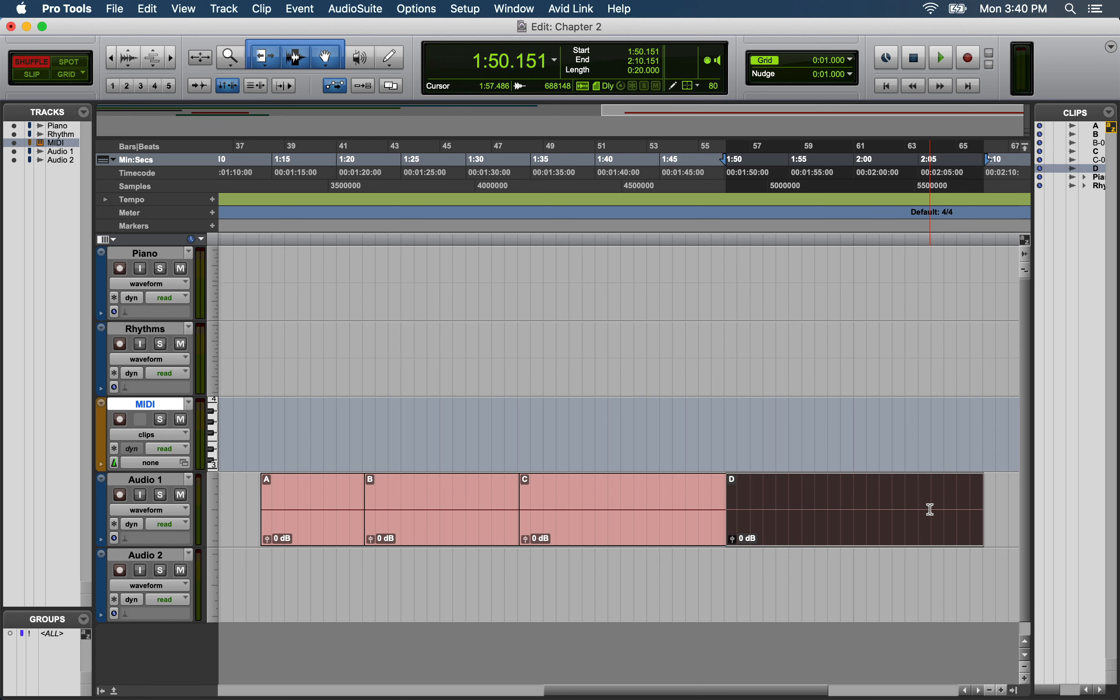
- Delete clip C from between clips B and D on the Audio 1 track in Shuffle mode
left_click(640, 525)
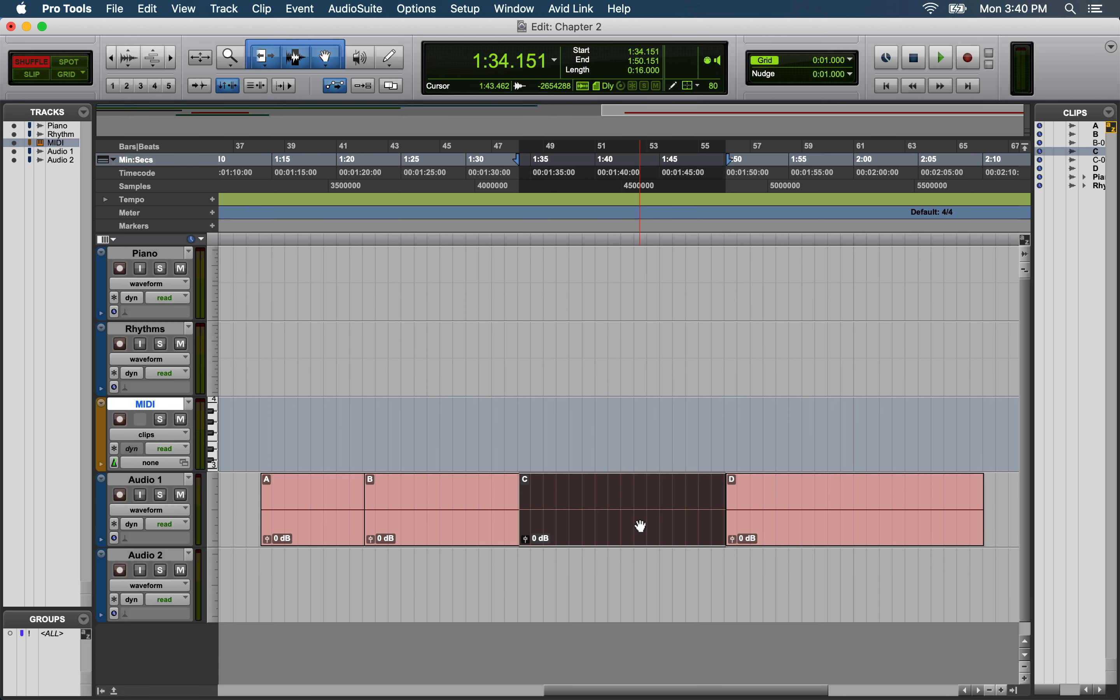
key("BackSpace")
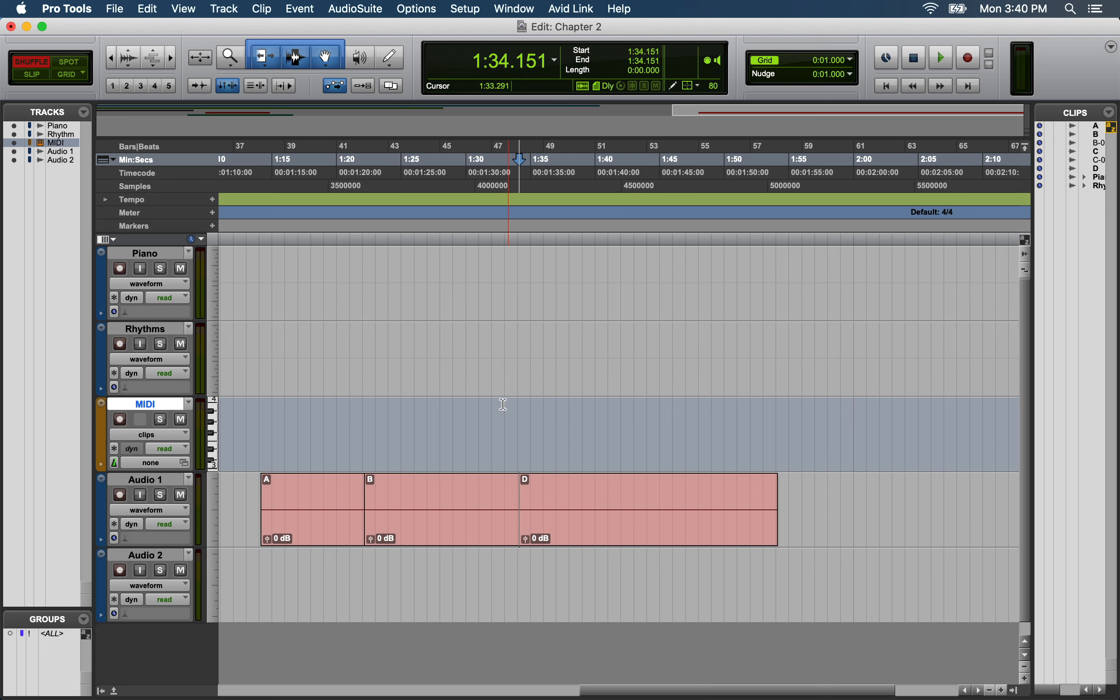
- In Slip mode, move clip D to start at about 1:57.985 and place clip C in the gap at about 1:34.916
left_click(35, 75)
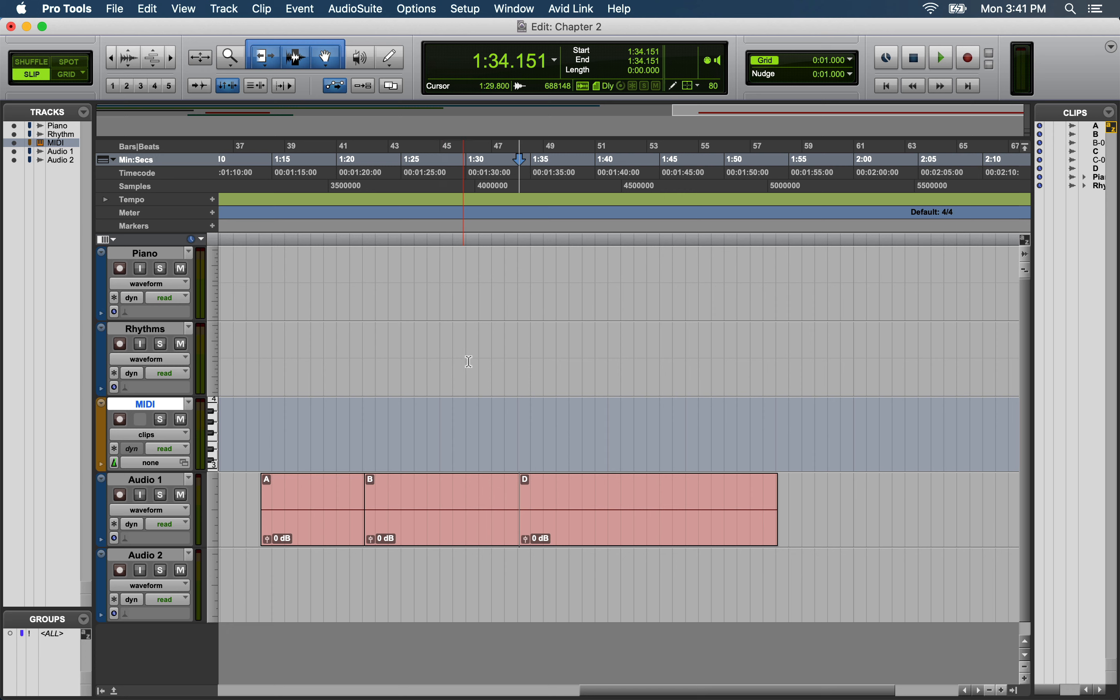
left_click_drag(596, 533, 903, 529)
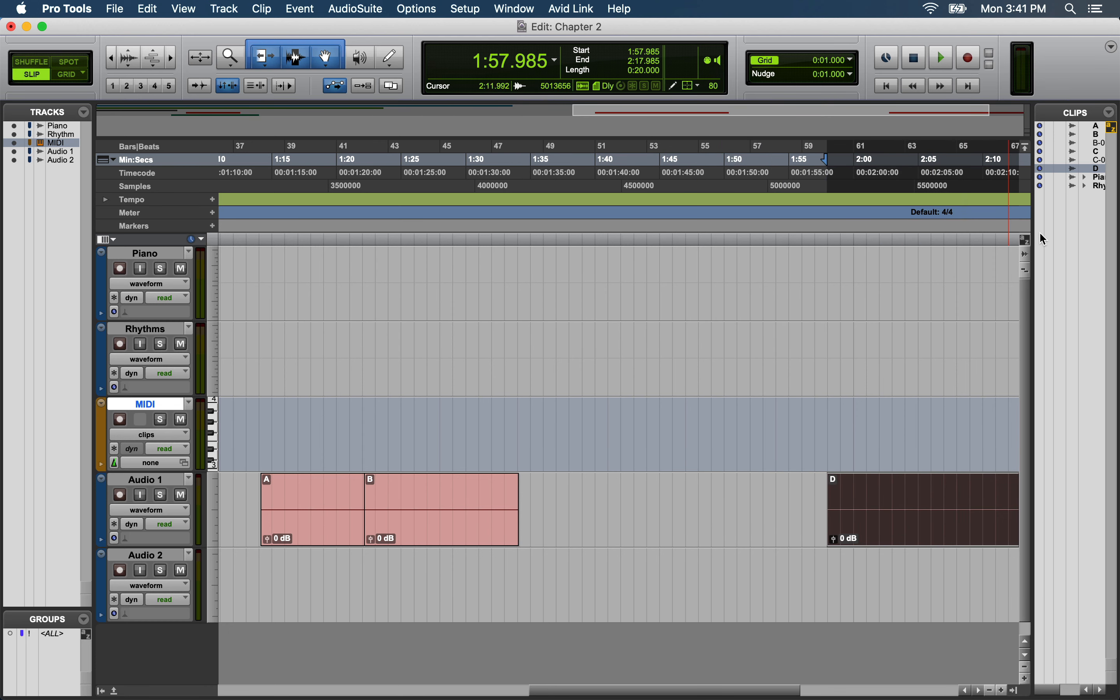
left_click_drag(1099, 156, 530, 520)
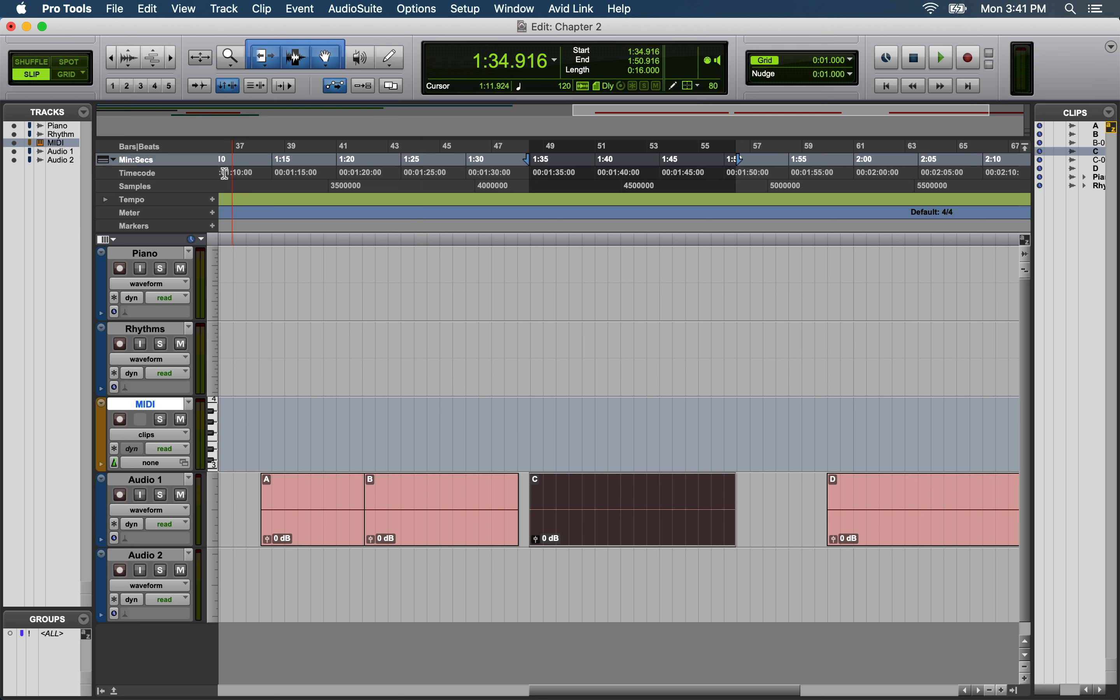
- Switch to Spot mode and set the start time of clip D to 1:55.000
left_click(78, 65)
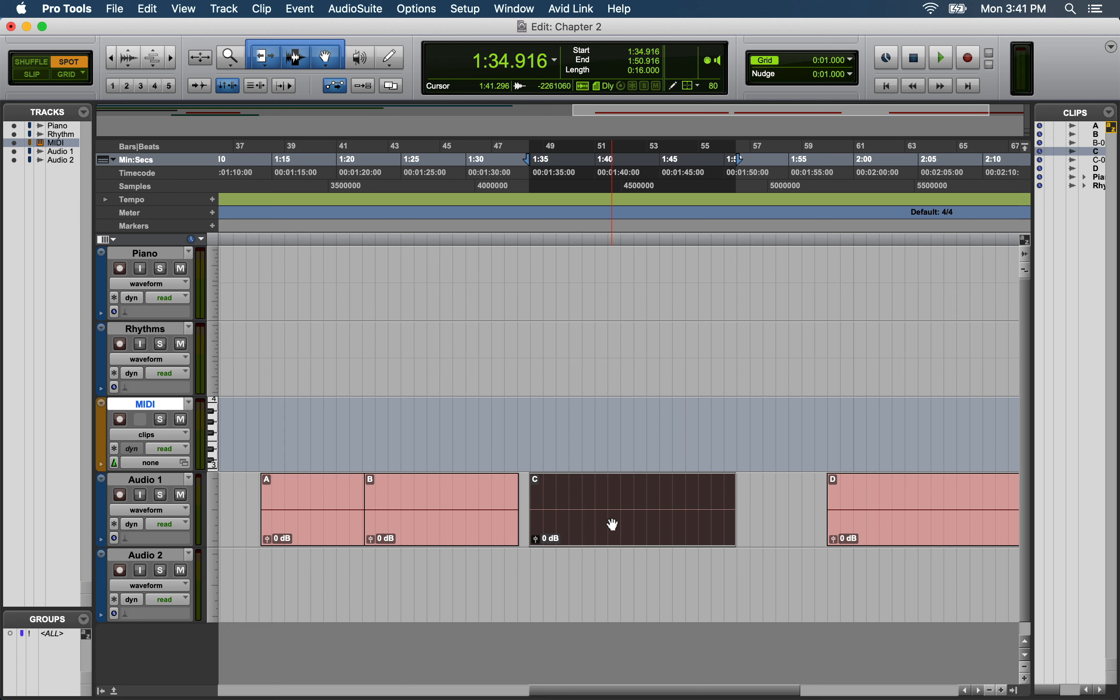
left_click(930, 531)
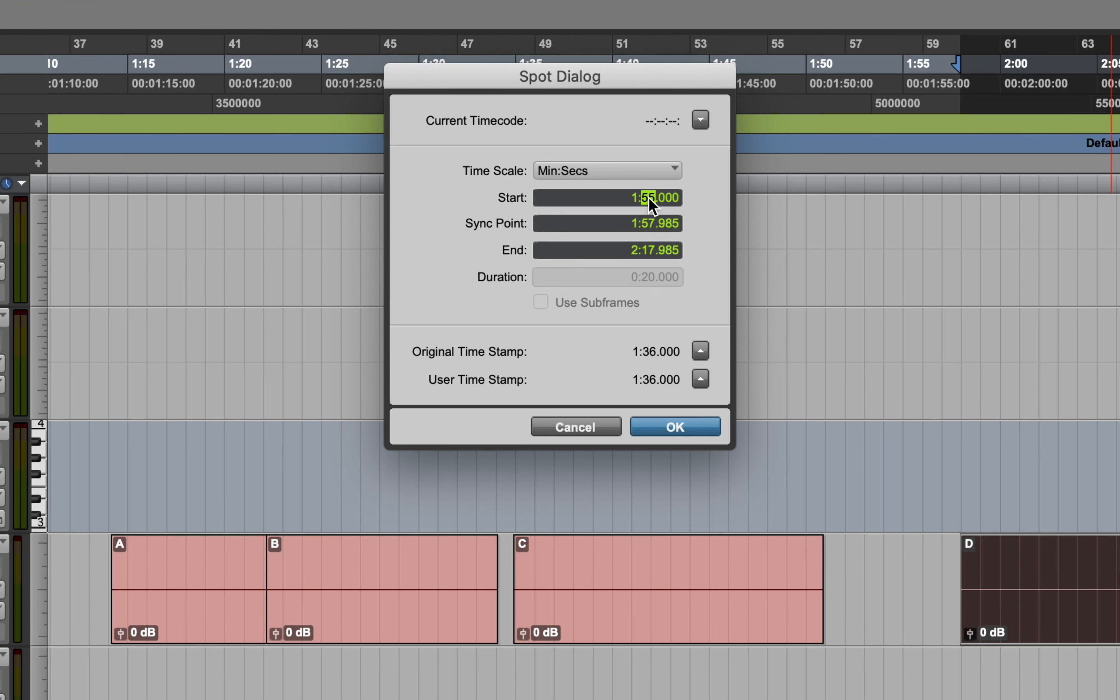
left_click(676, 429)
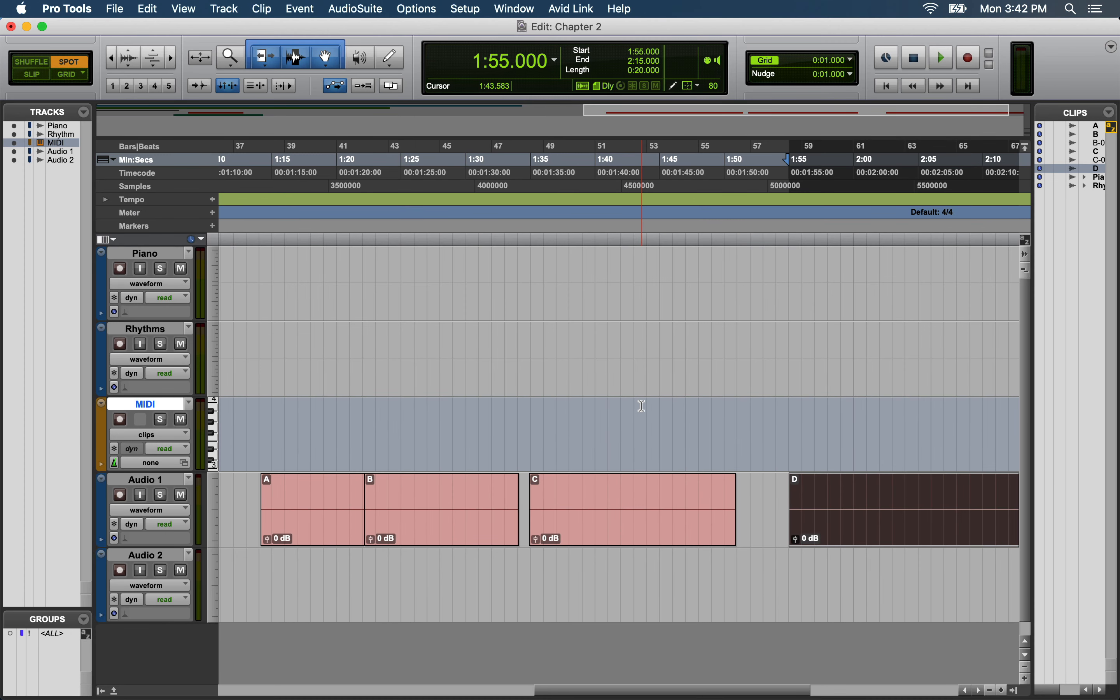
- Switch to Grid mode and move clip C on the Audio 1 track to start at 1:38.000
left_click(73, 80)
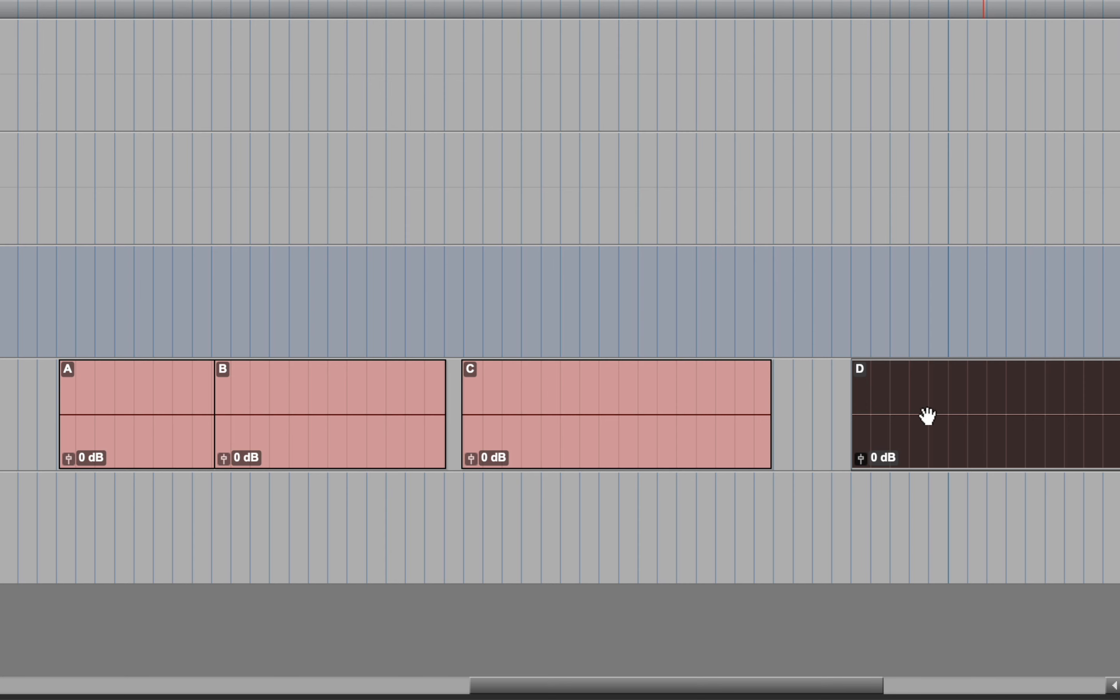
left_click_drag(597, 450, 652, 450)
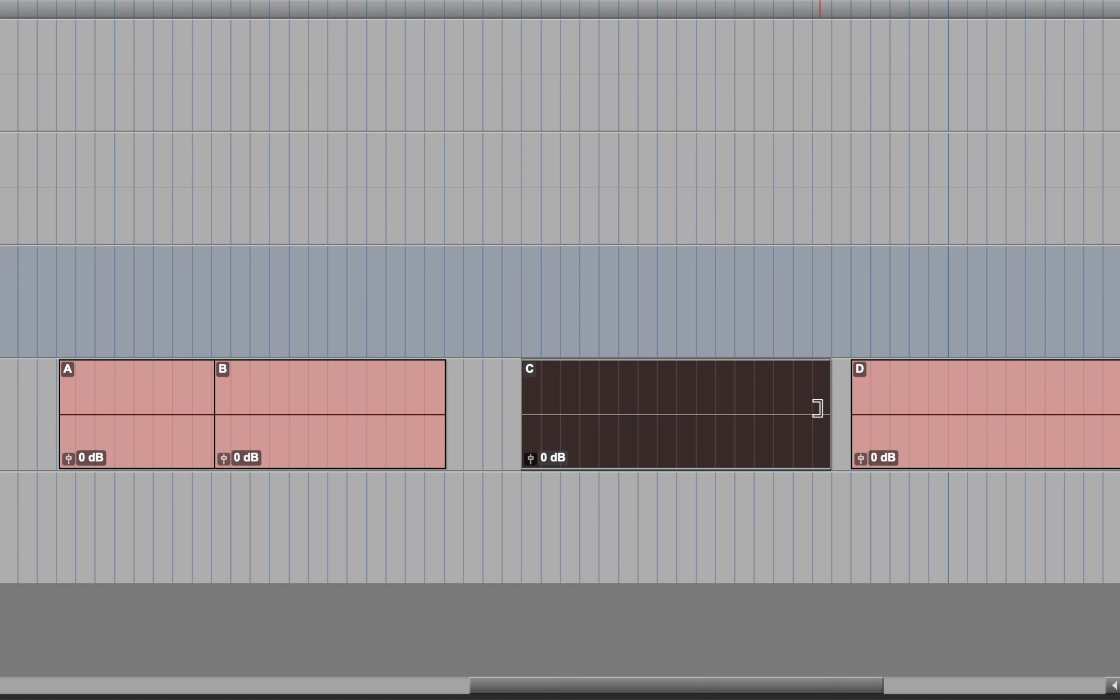
- Trim the end of clip C back by about three grid lines, and extend it to its full length again
left_click_drag(817, 408, 775, 416)
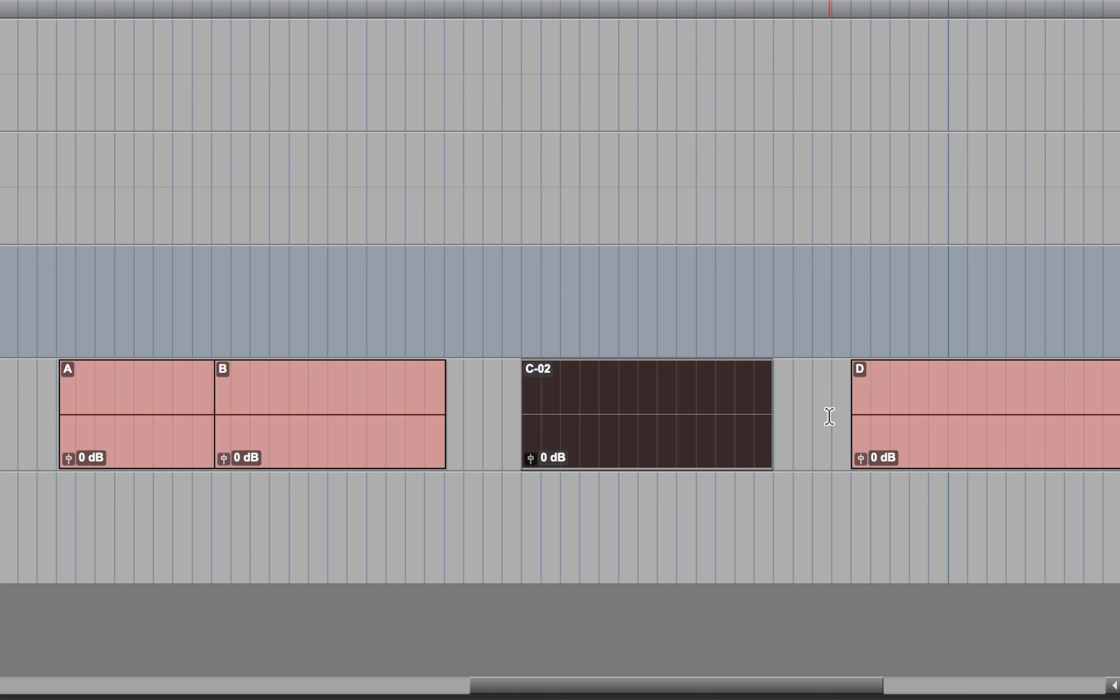
left_click_drag(765, 414, 832, 412)
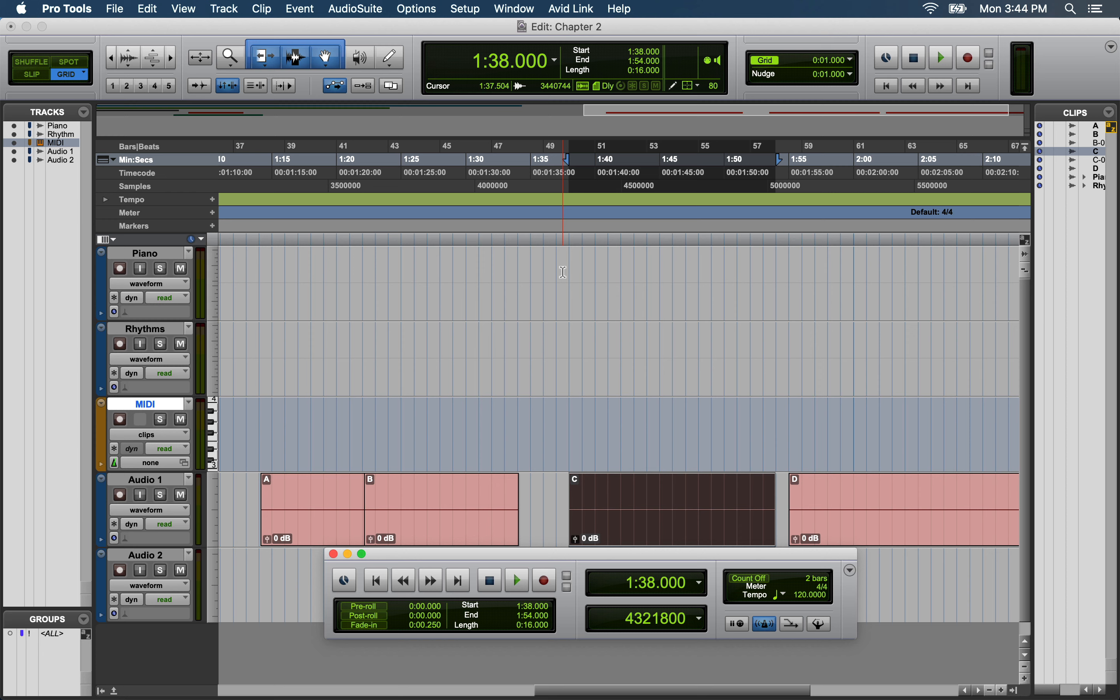
- Review the time scale options for the main counter and make Bars|Beats the main time scale
left_click(189, 13)
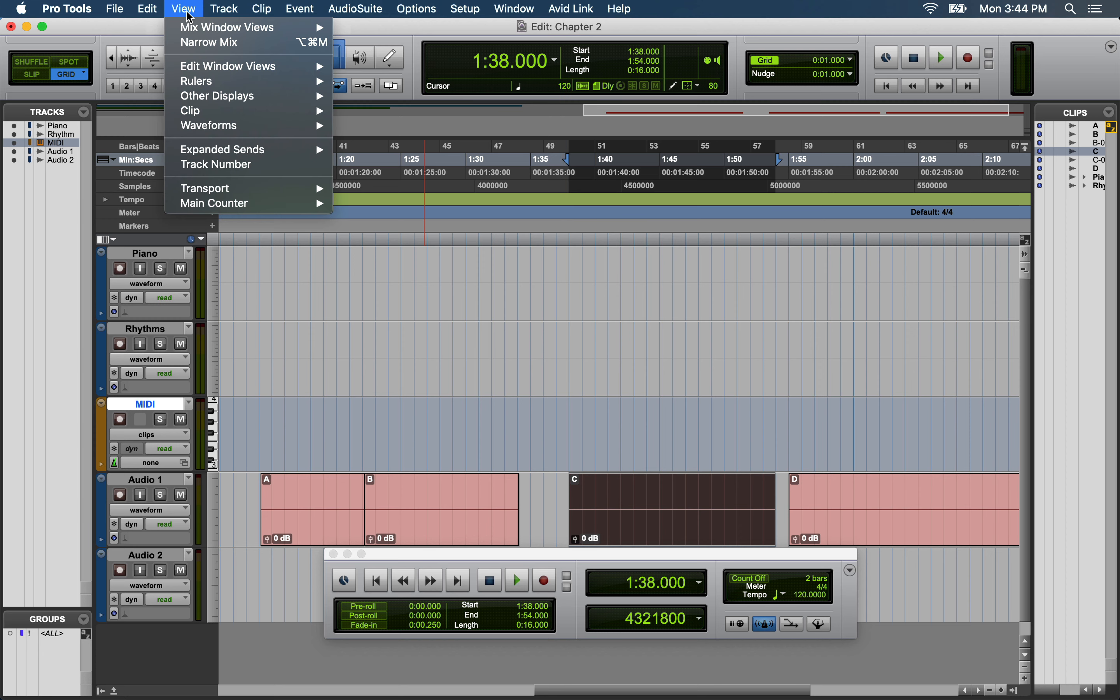
mouse_move(275, 206)
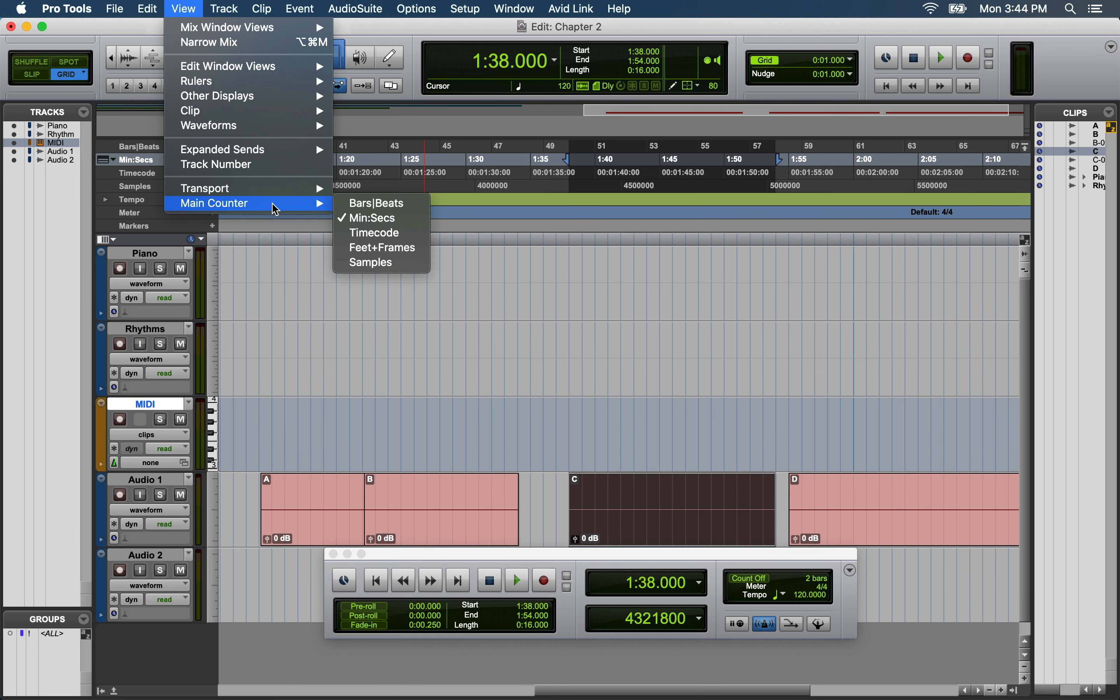
left_click(421, 212)
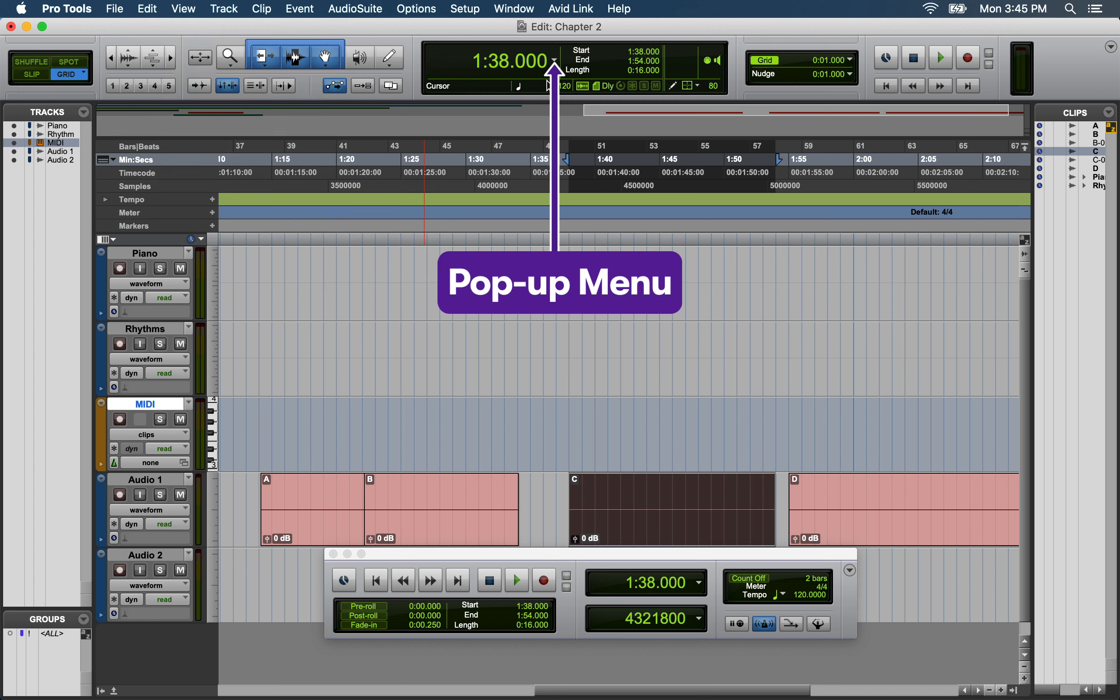
left_click(554, 60)
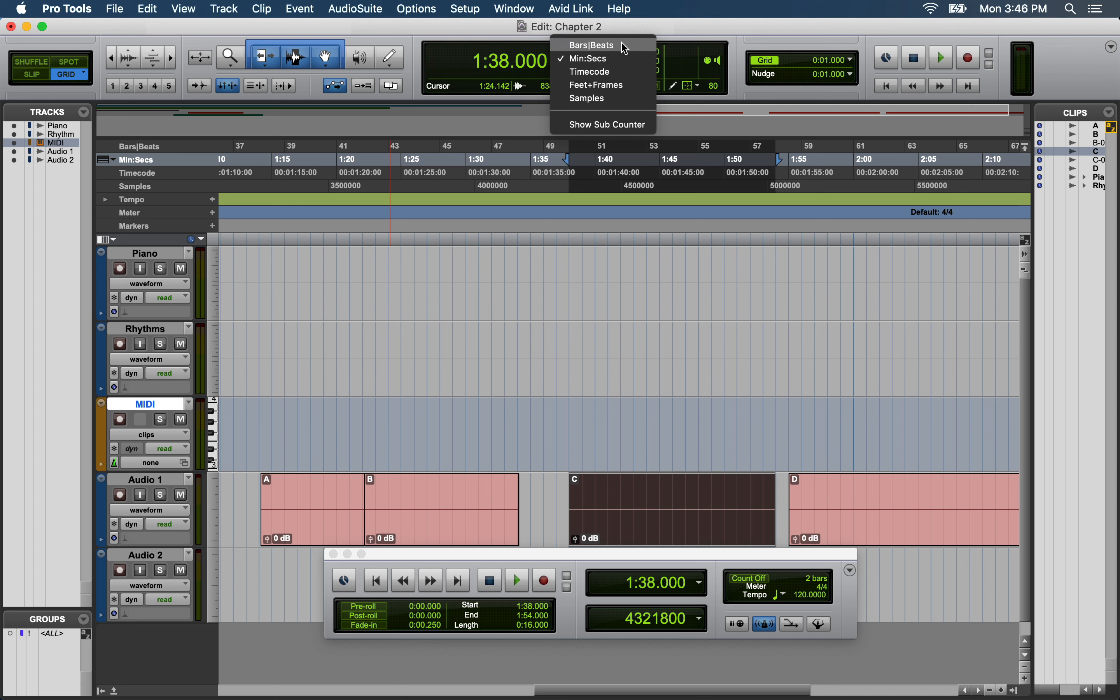
left_click(634, 30)
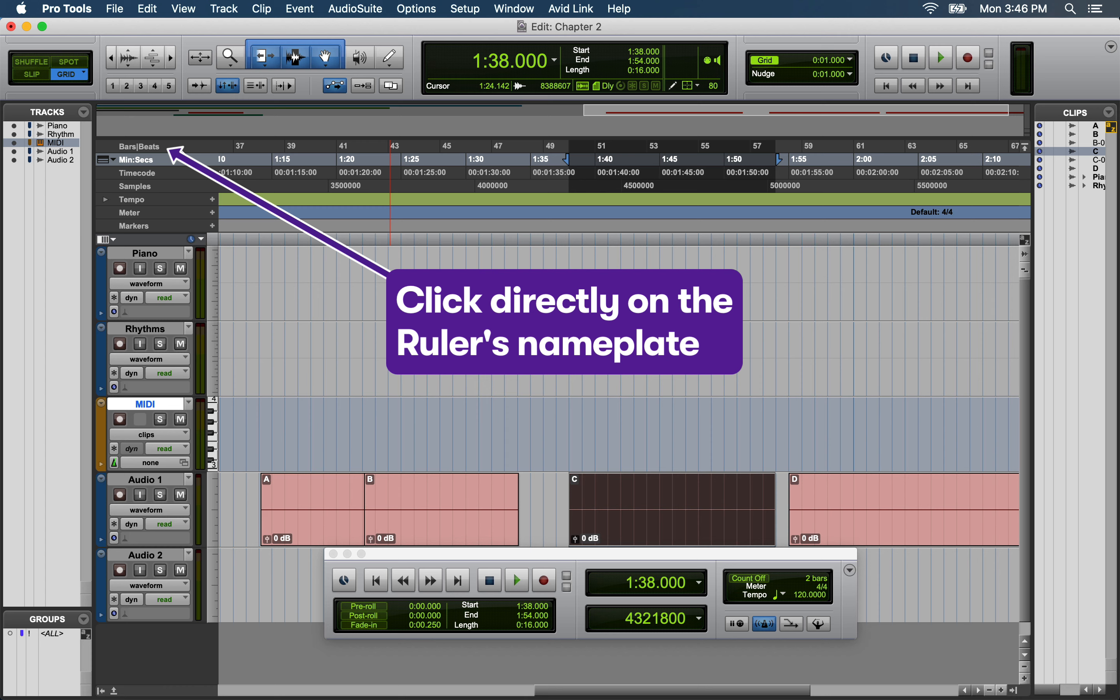
left_click(183, 154)
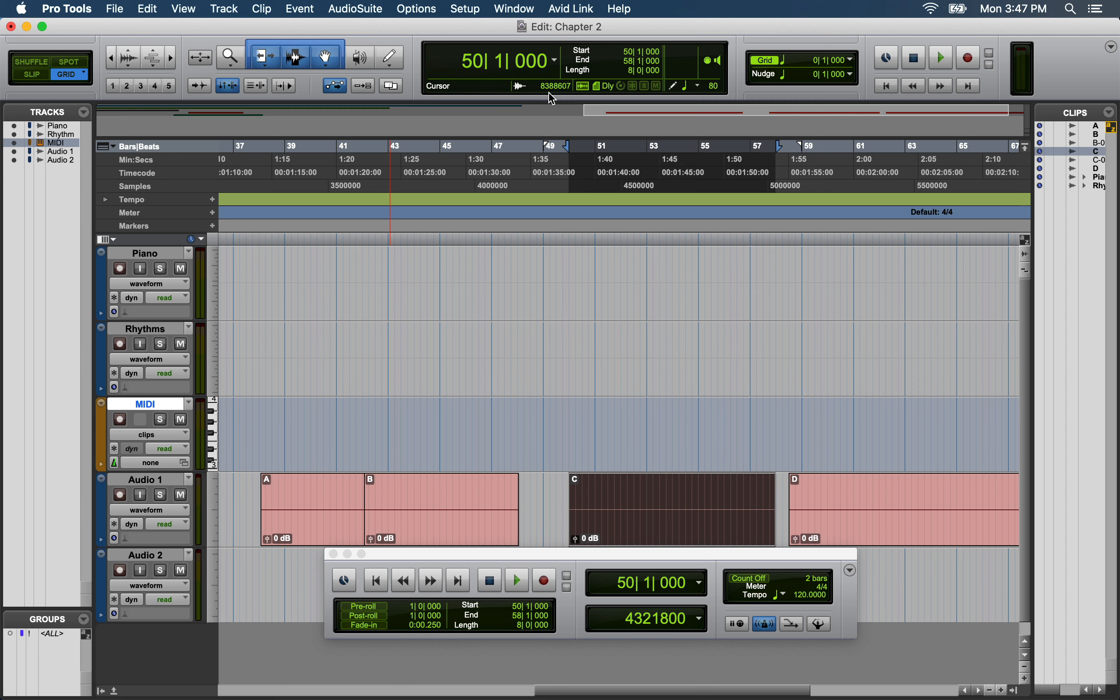
- Show the sub counter in the Edit window and set it to Min:Secs
left_click(555, 72)
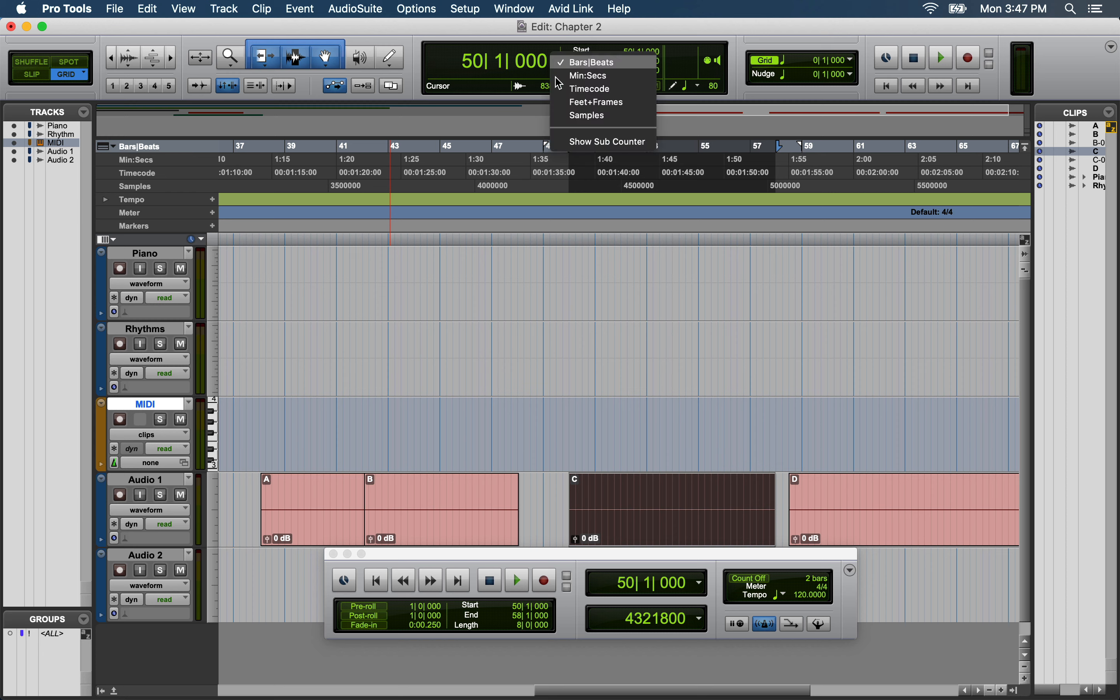
left_click(557, 143)
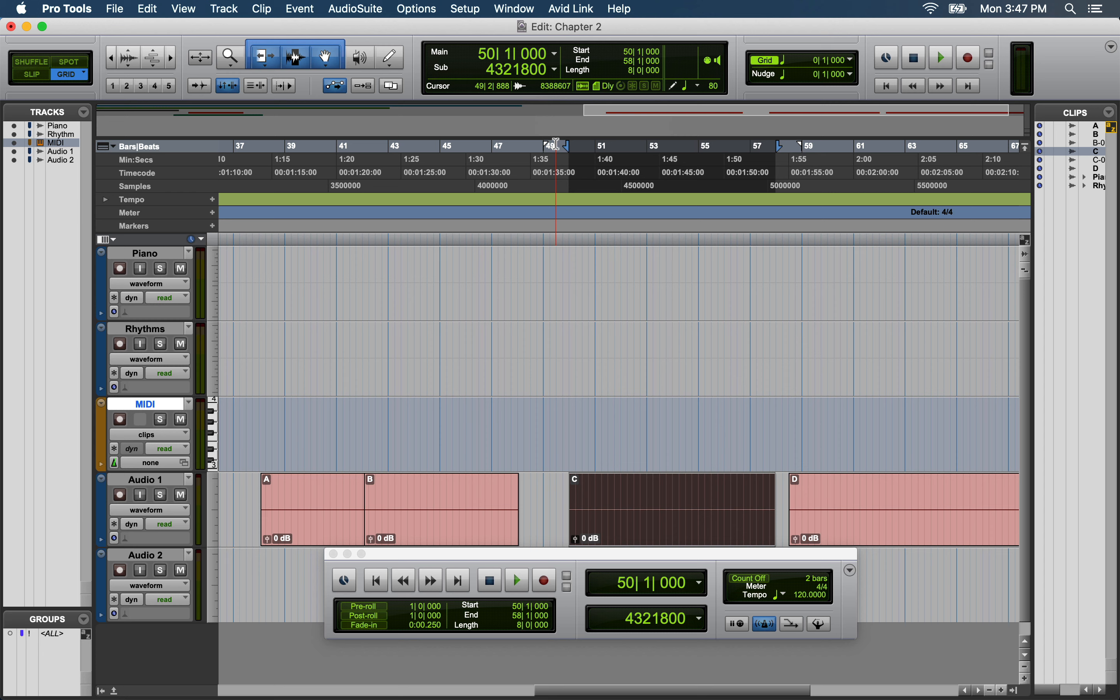
left_click(555, 70)
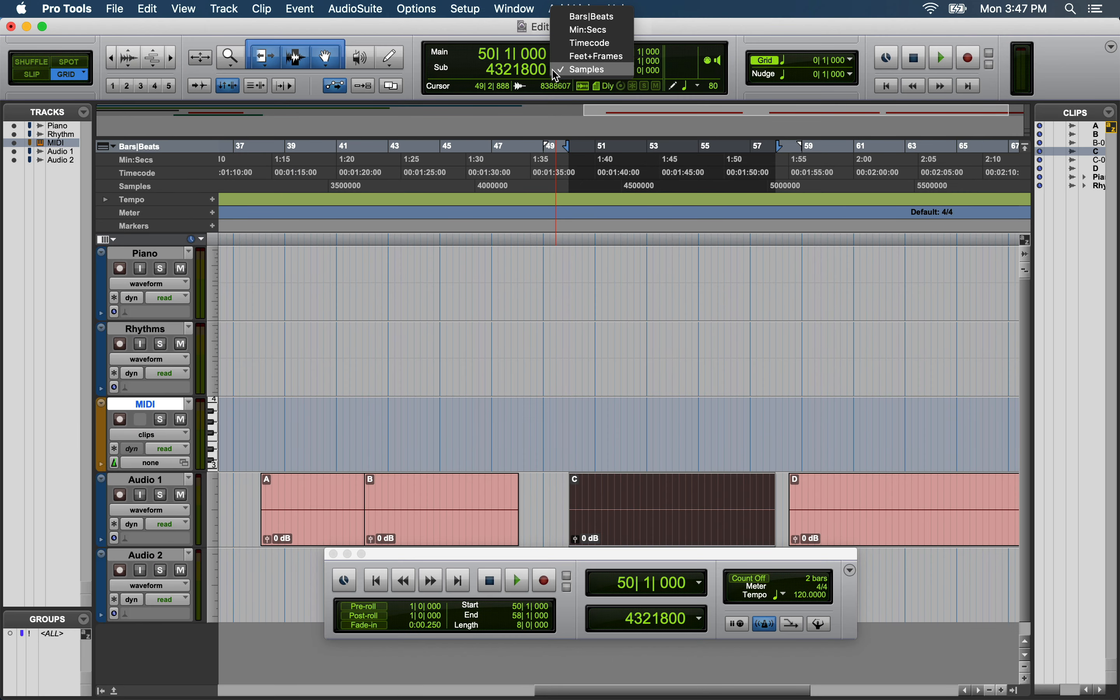
left_click(559, 31)
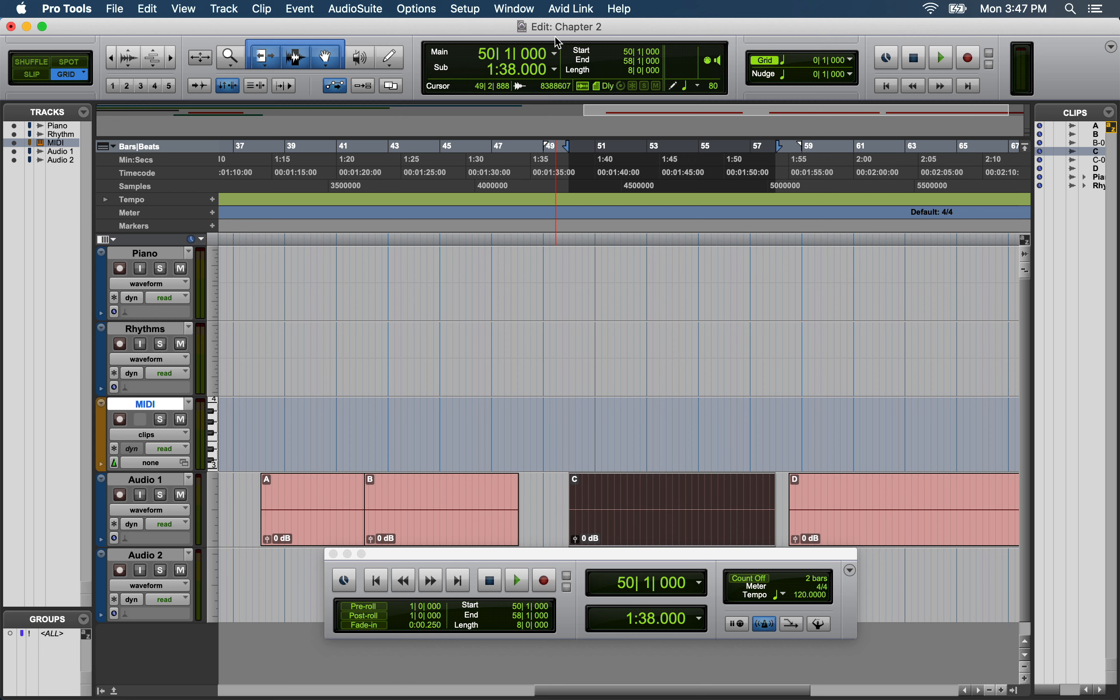
- Hide the Timecode and Samples rulers in the Edit window
left_click(184, 9)
mouse_move(234, 88)
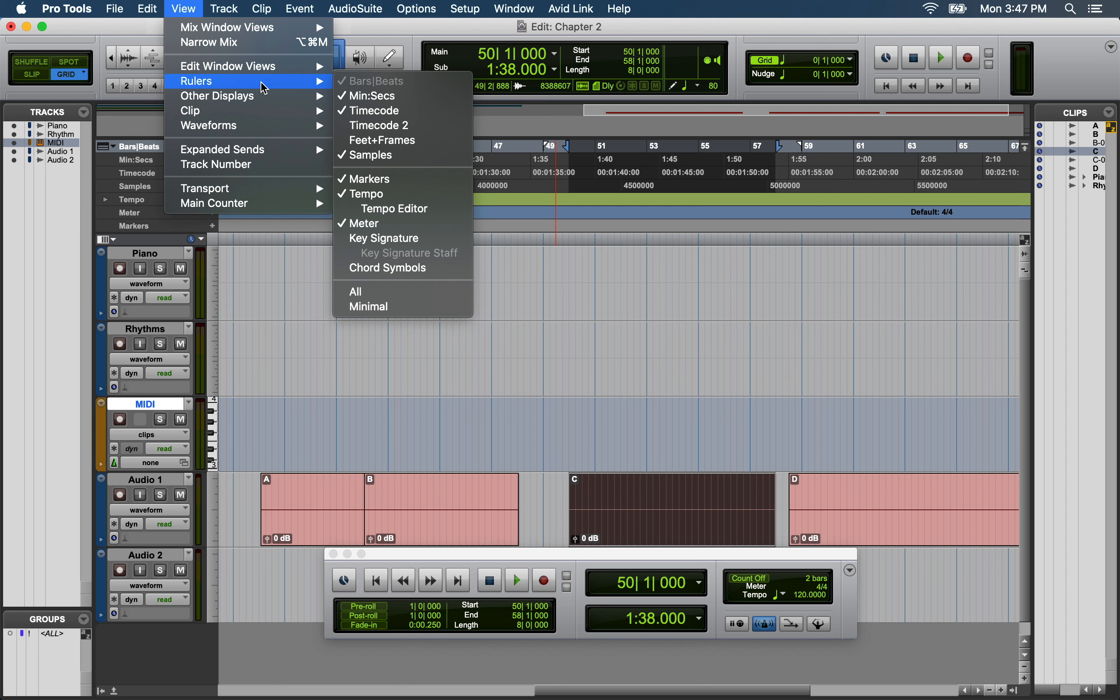
left_click(418, 115)
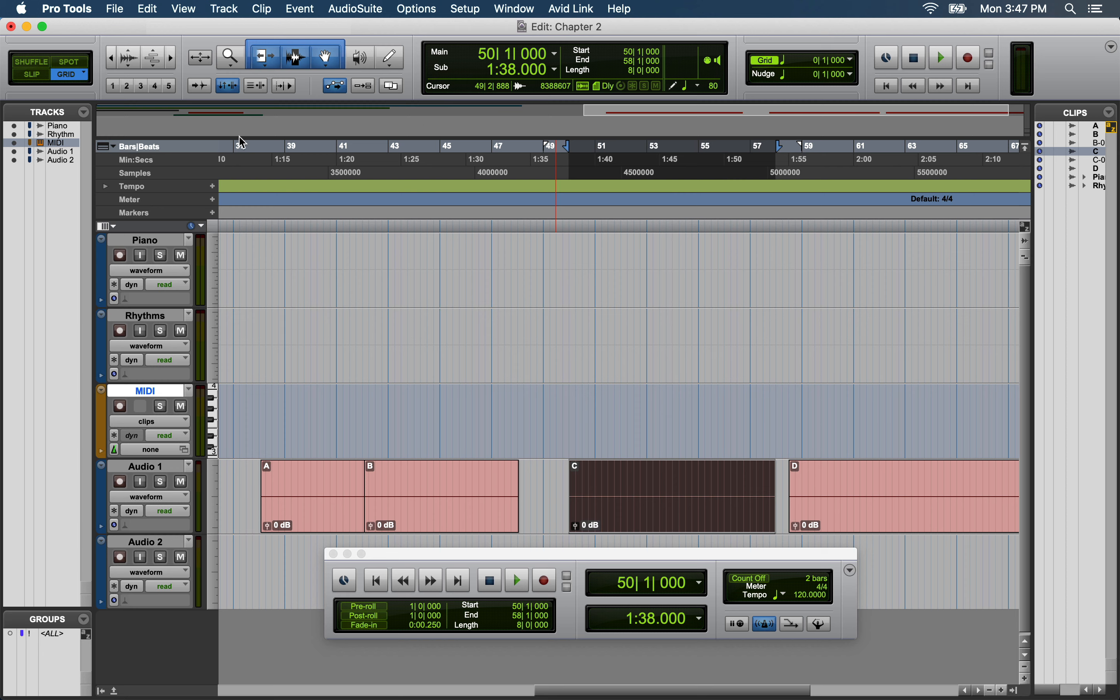
left_click(166, 180, "alt")
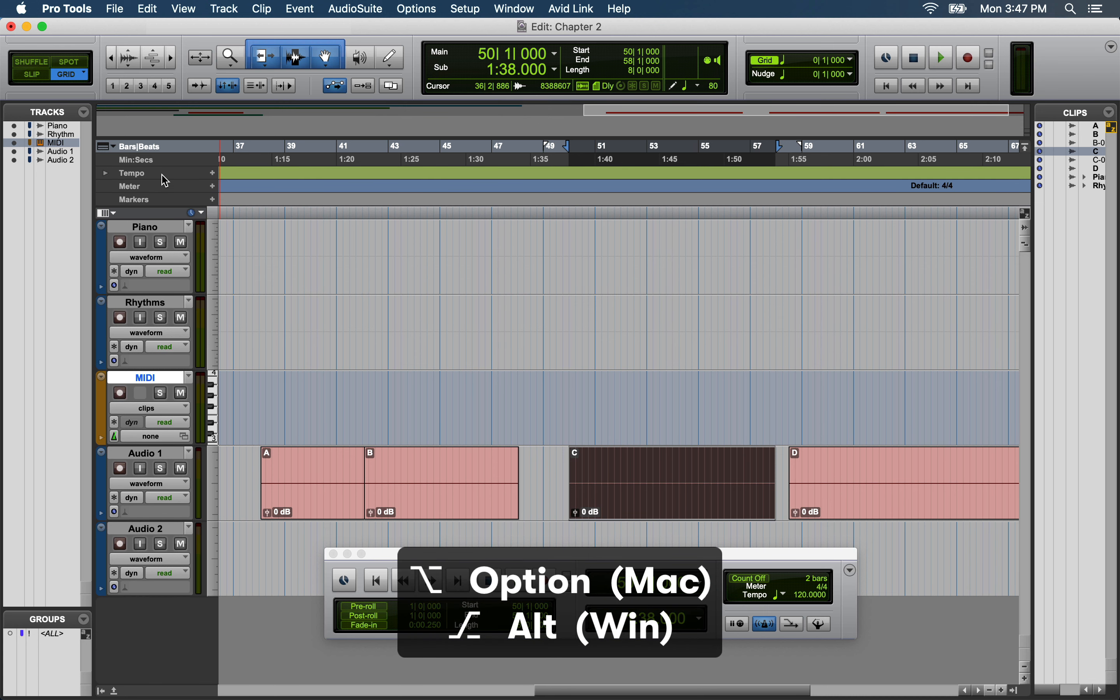